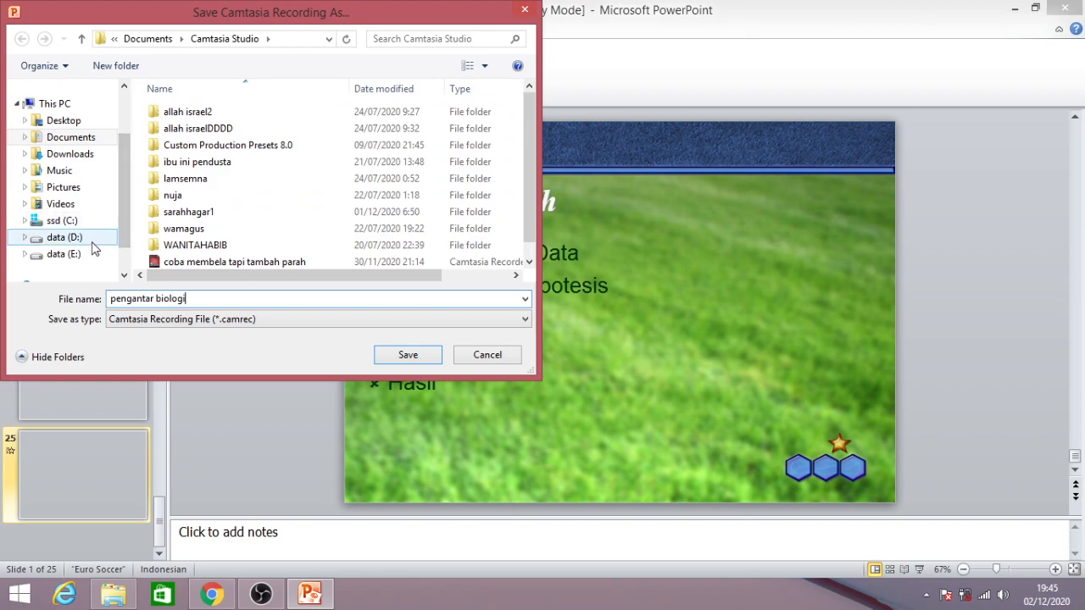
Save the Camtasia recording as "pengantar biologi" in the Documents folder.
left_click(80, 240)
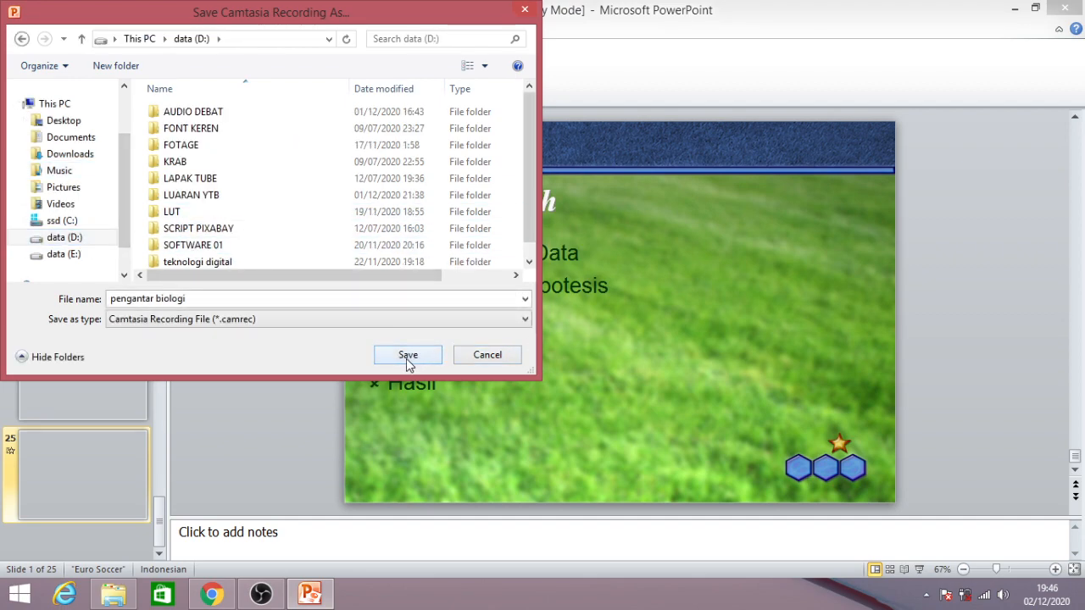
left_click(76, 140)
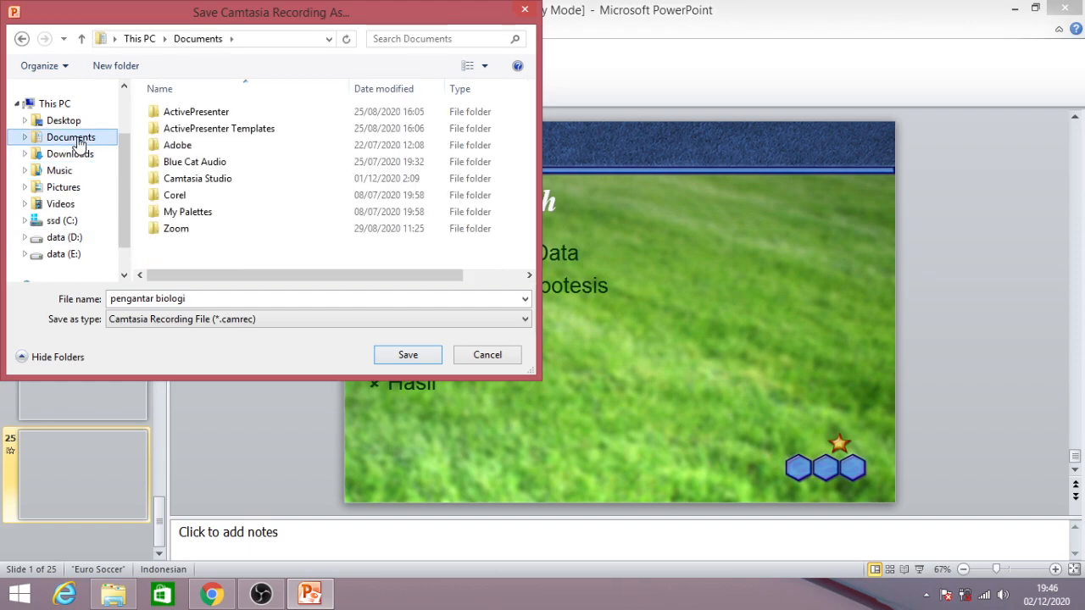
left_click(53, 241)
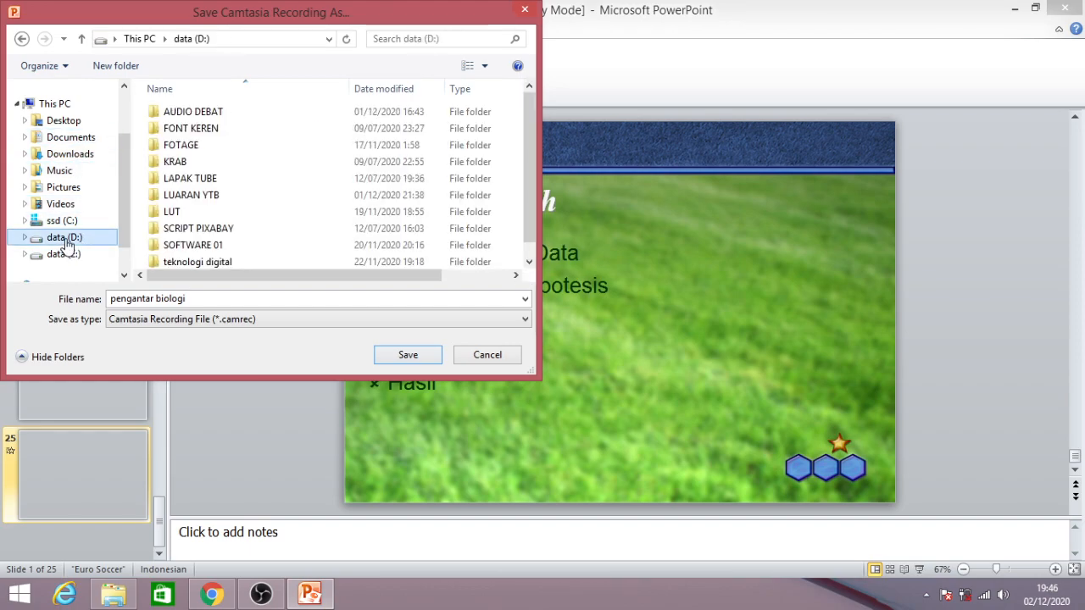
left_click(84, 144)
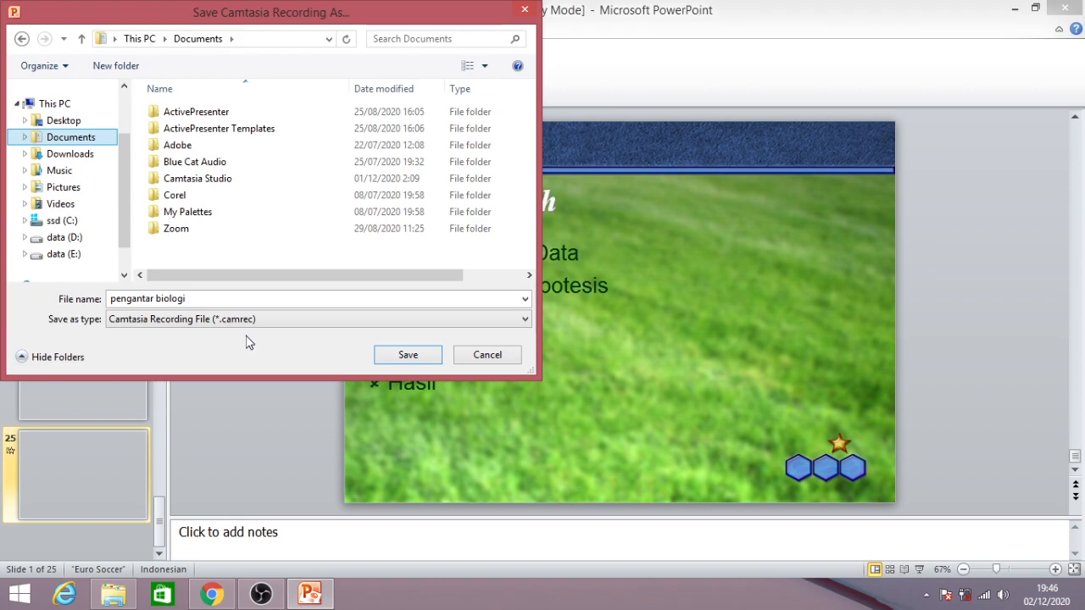
left_click(408, 356)
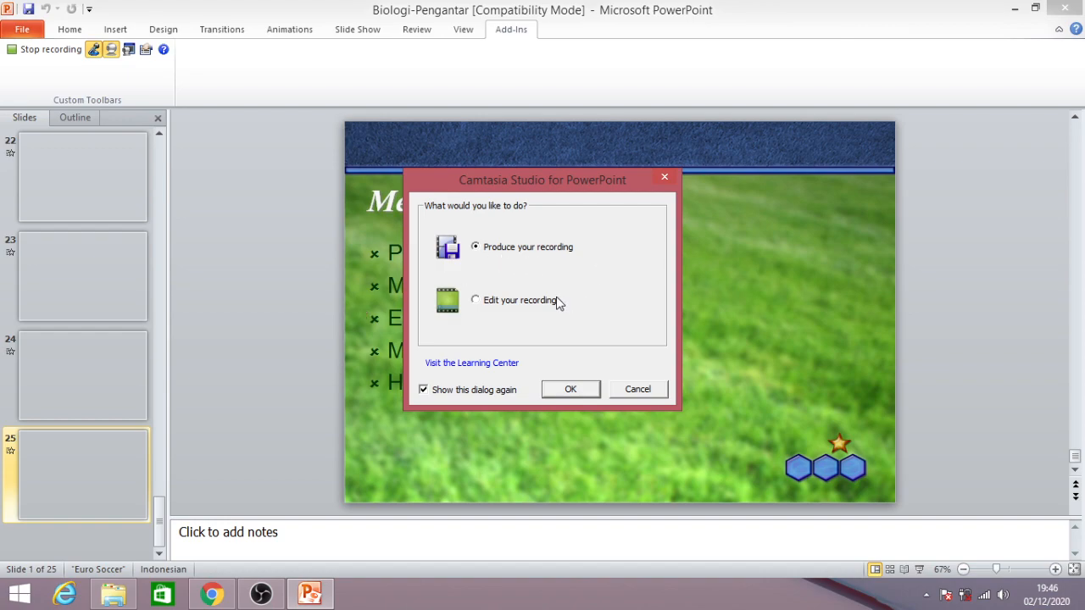
Choose to edit the saved recording instead of producing it, opening it in Camtasia Studio.
left_click_drag(461, 170, 286, 140)
left_click_drag(415, 145, 560, 122)
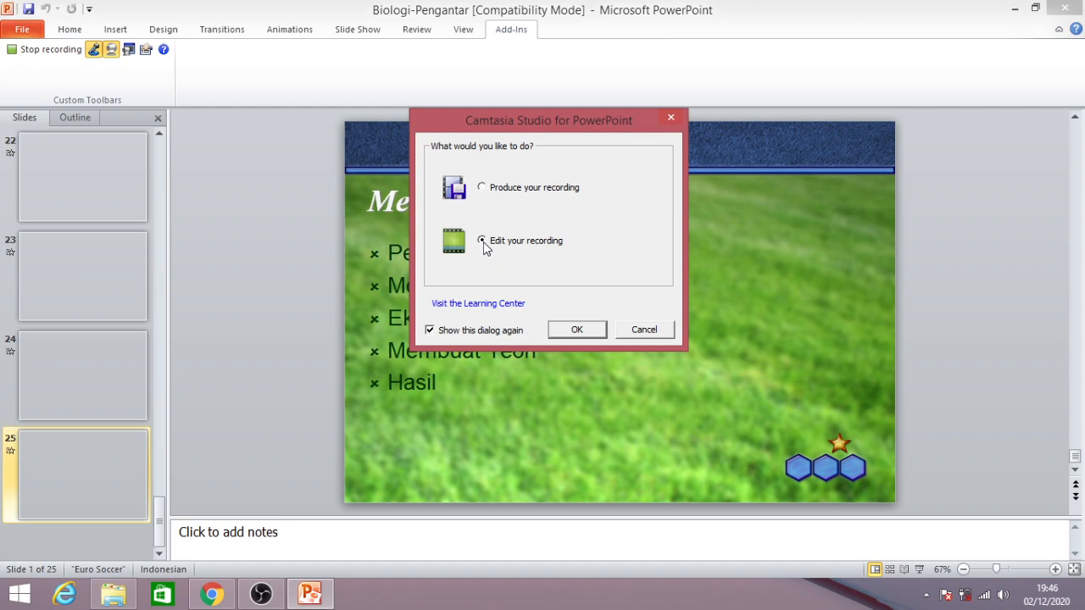
left_click(576, 331)
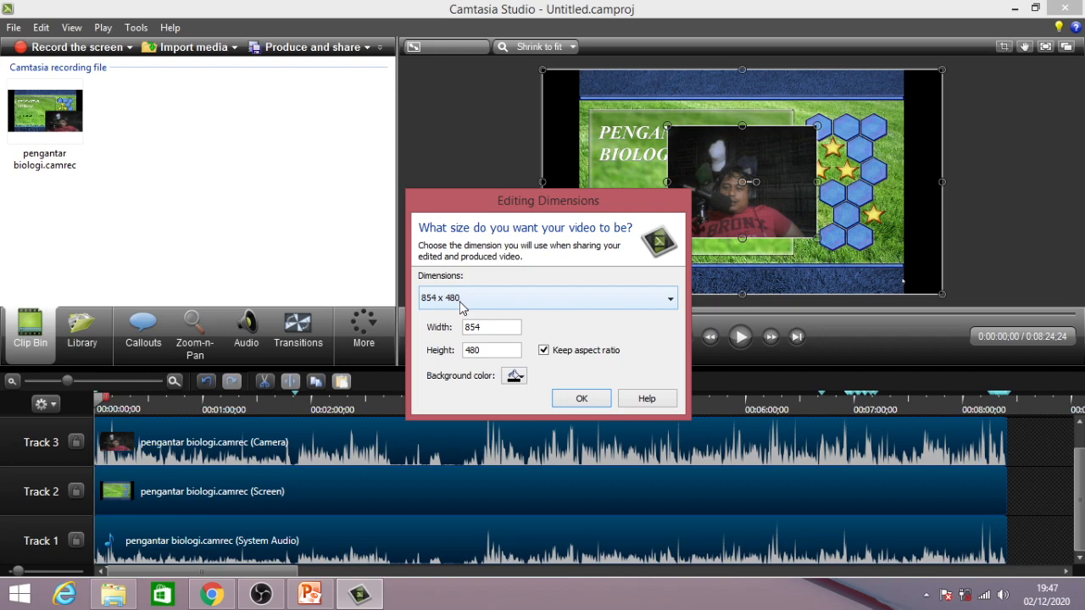
Set the project's editing dimensions to 1280 x 720, Automatic (up to 720p).
left_click(592, 301)
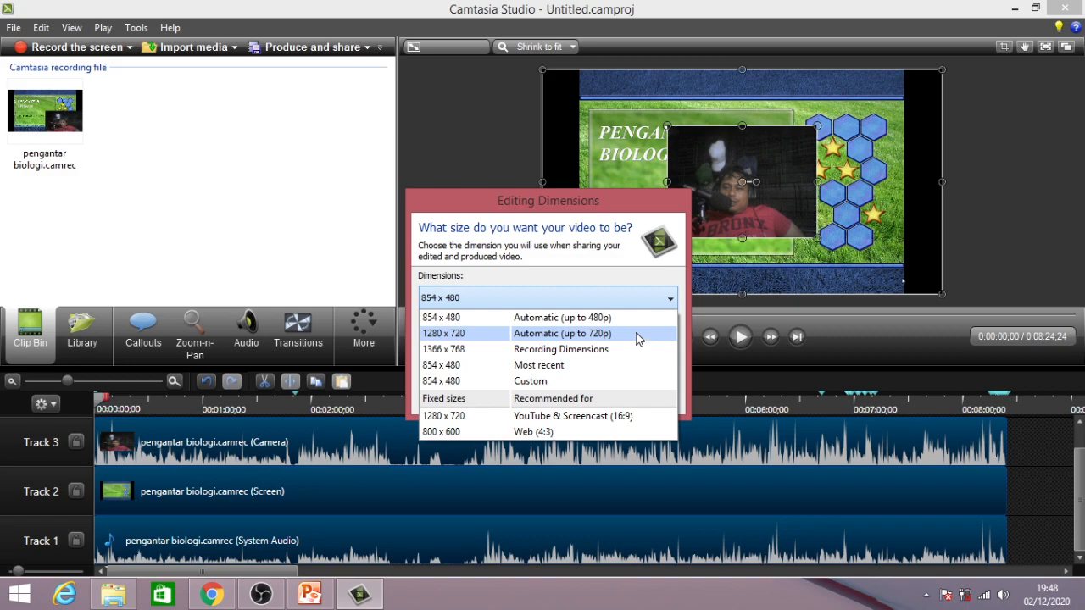
left_click(638, 334)
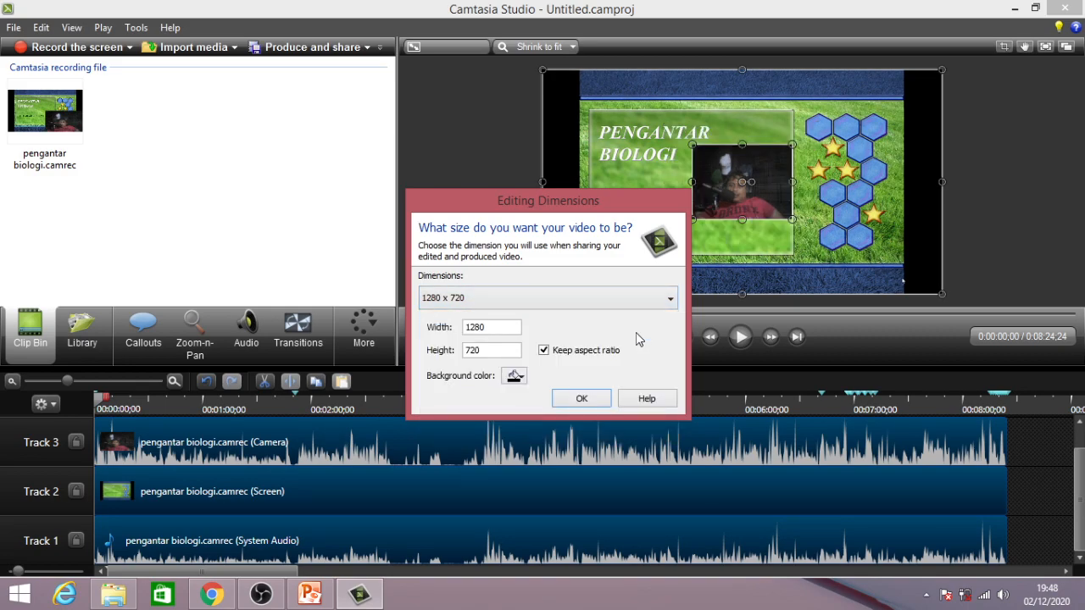
left_click(580, 399)
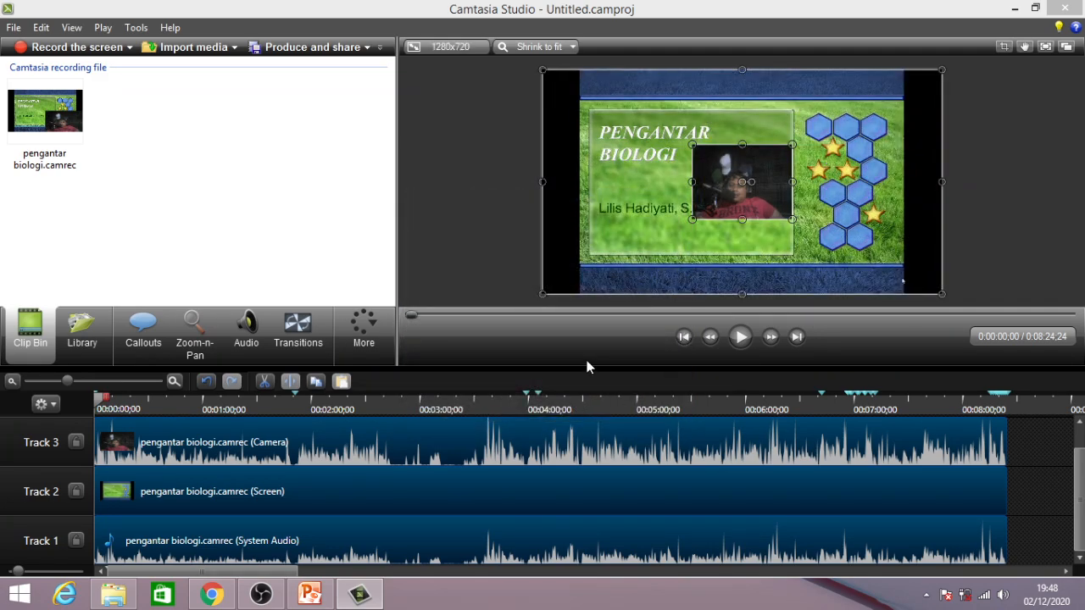
Preview the first 28 seconds or so of the recording and enlarge the timeline area.
left_click(740, 337)
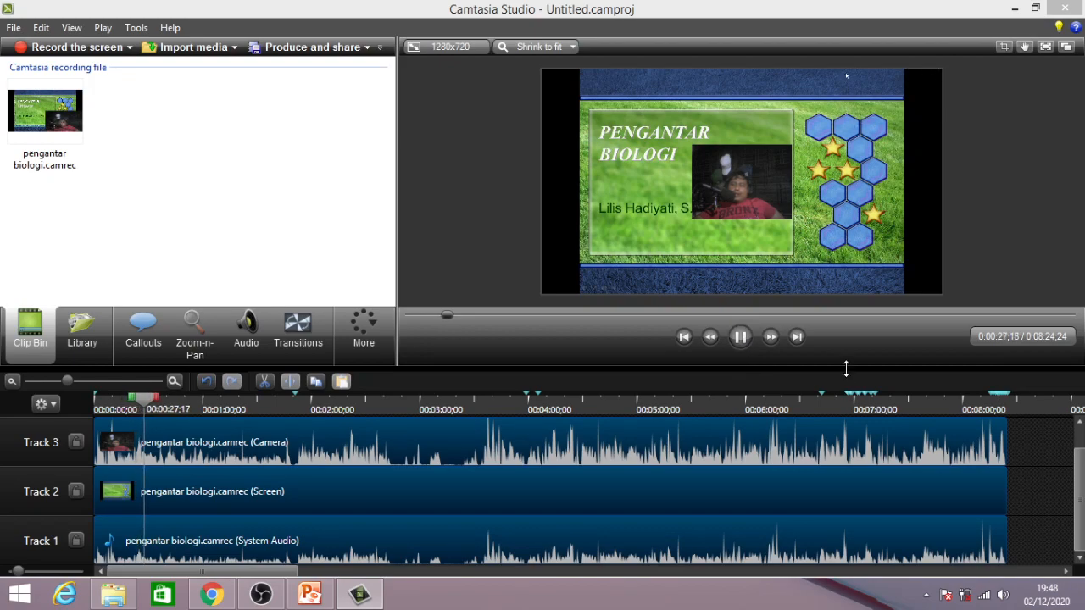
left_click(738, 341)
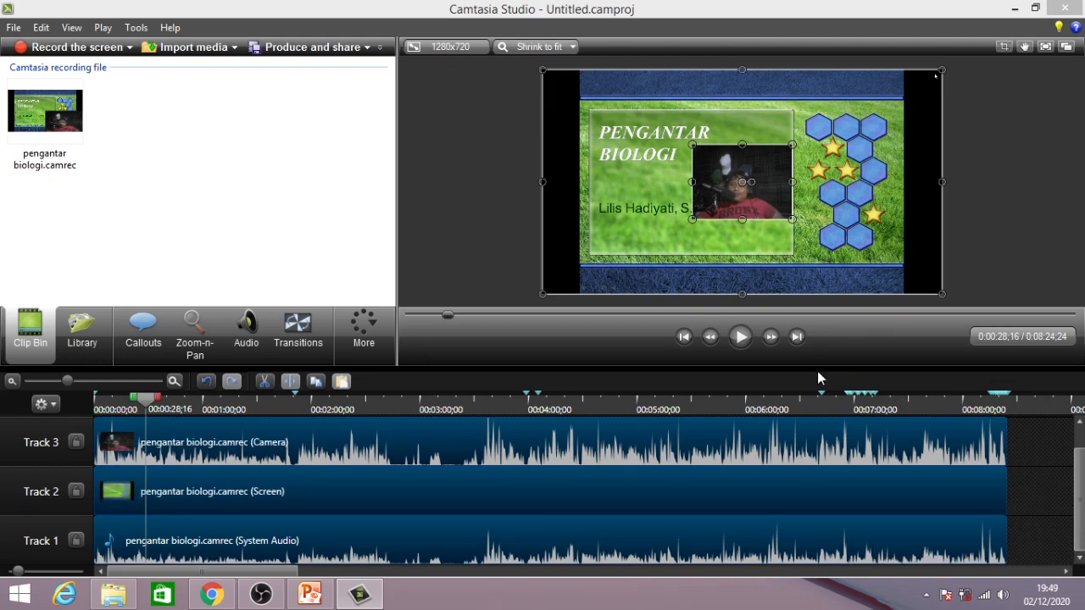
left_click_drag(816, 367, 811, 350)
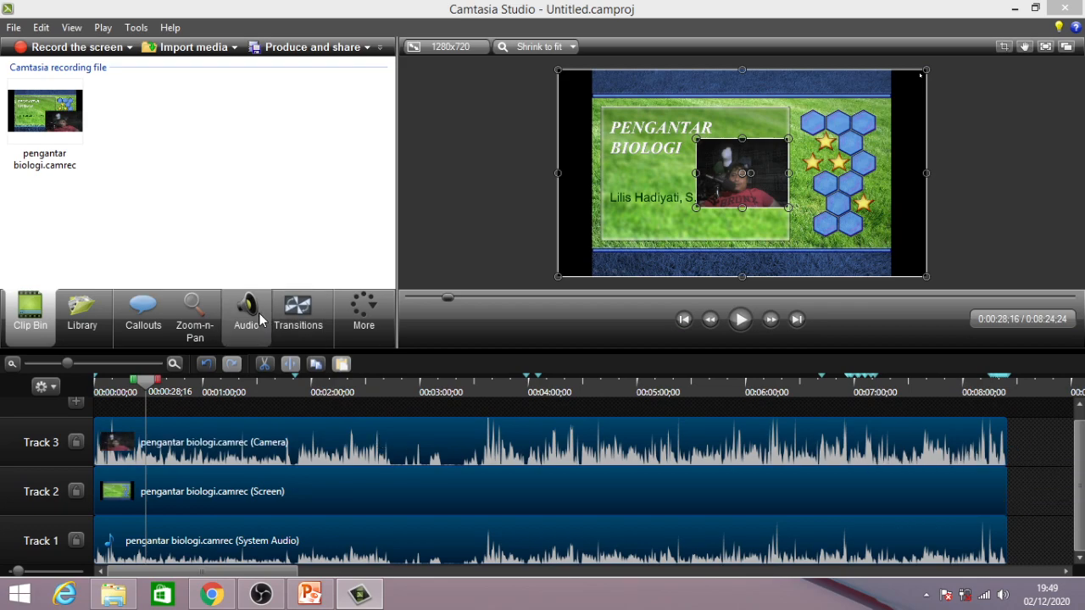
Raise the audio volume of the Track 3 camera clip and raise the Track 1 system audio to about 334%.
left_click(246, 315)
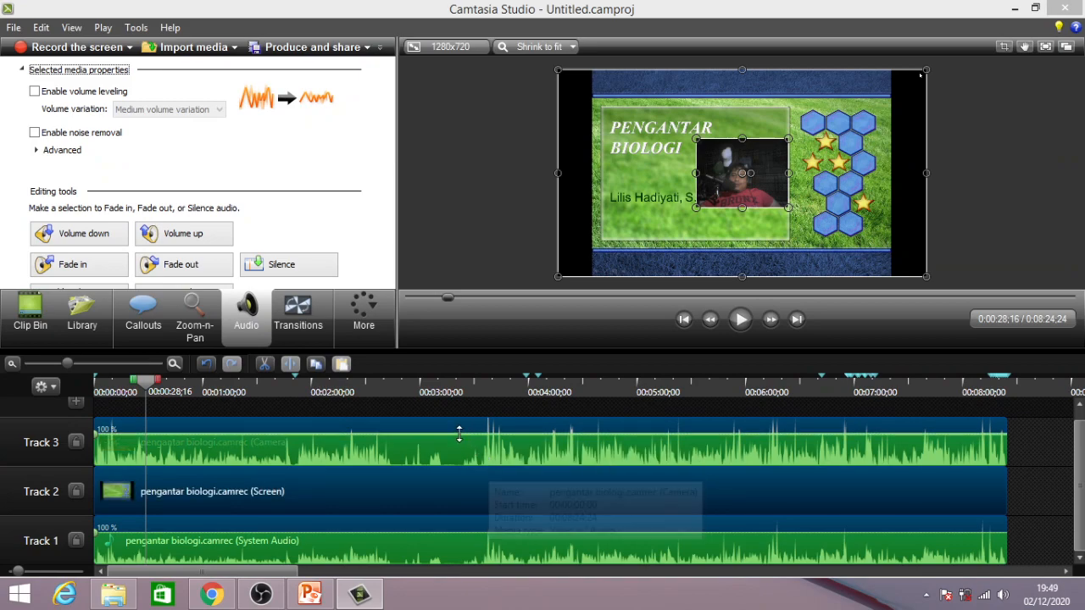
left_click_drag(458, 433, 458, 425)
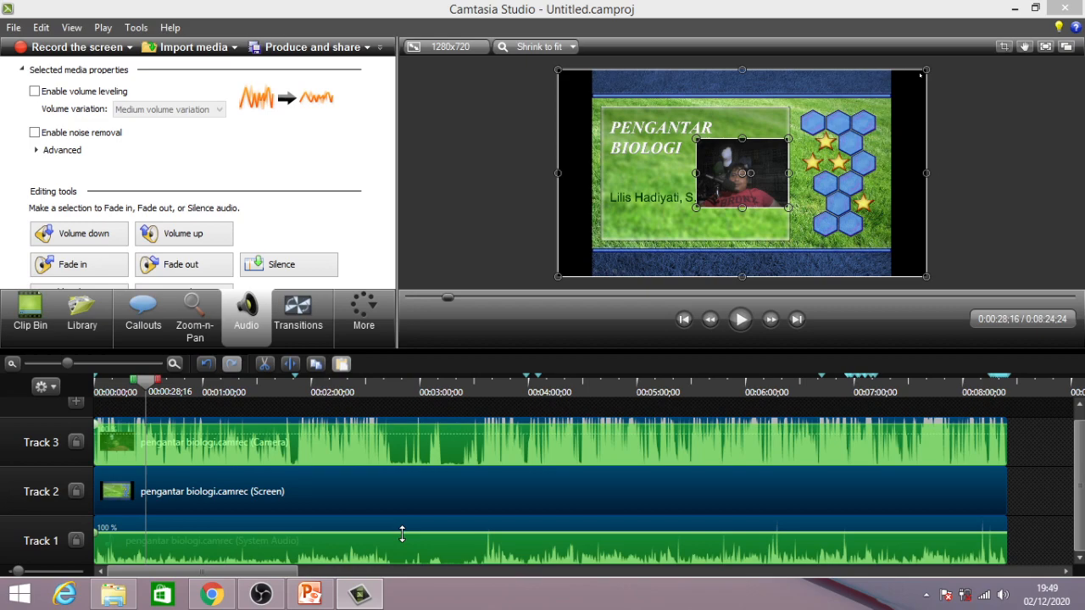
left_click_drag(402, 533, 402, 523)
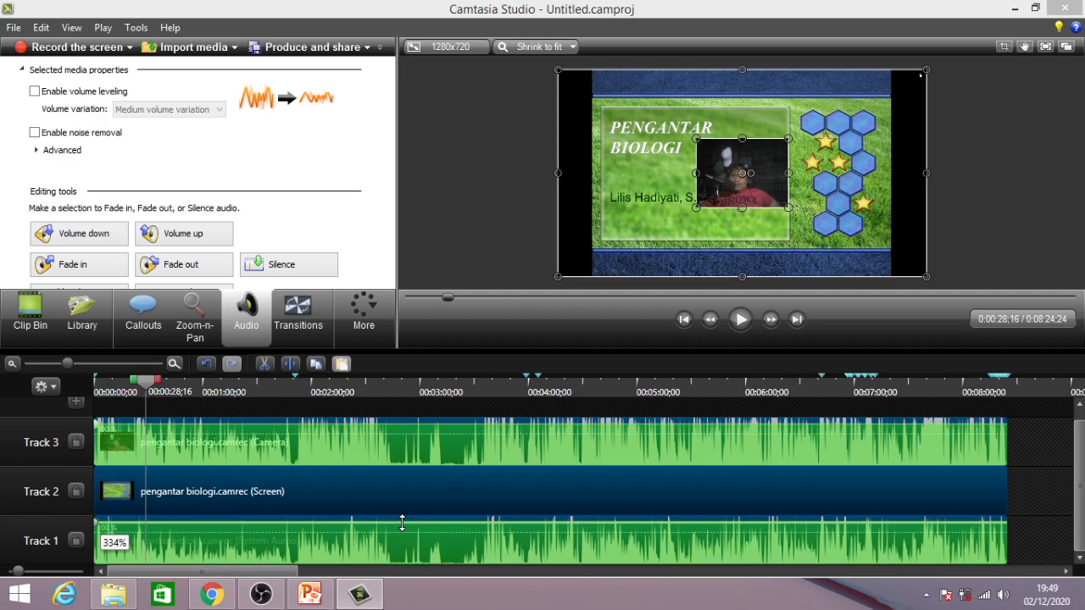
left_click_drag(402, 524, 402, 524)
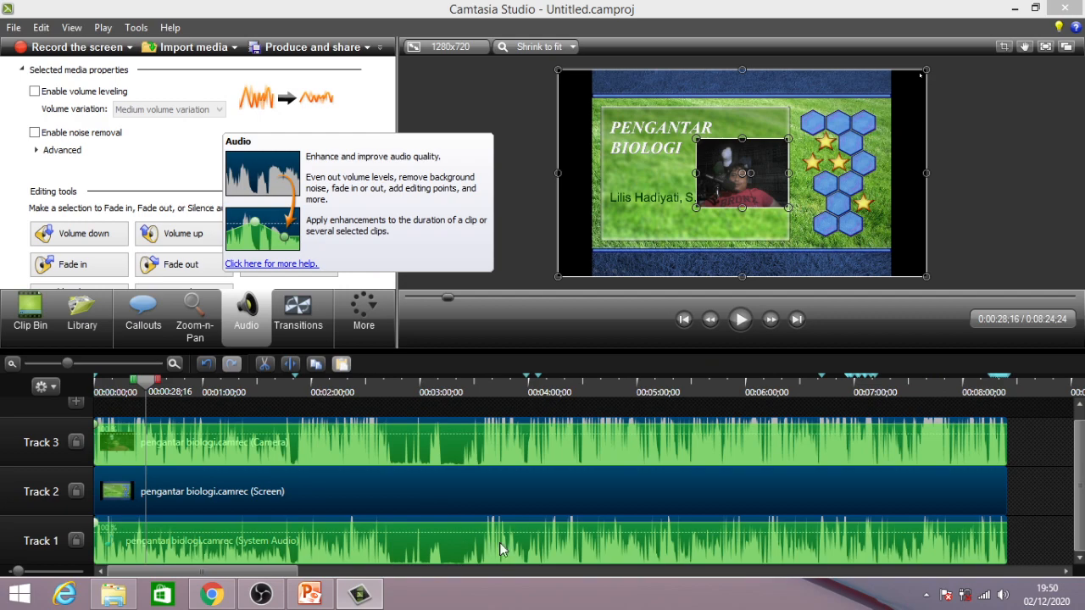
mouse_move(570, 425)
left_mouse_down()
mouse_move(560, 461)
mouse_move(556, 425)
left_mouse_up()
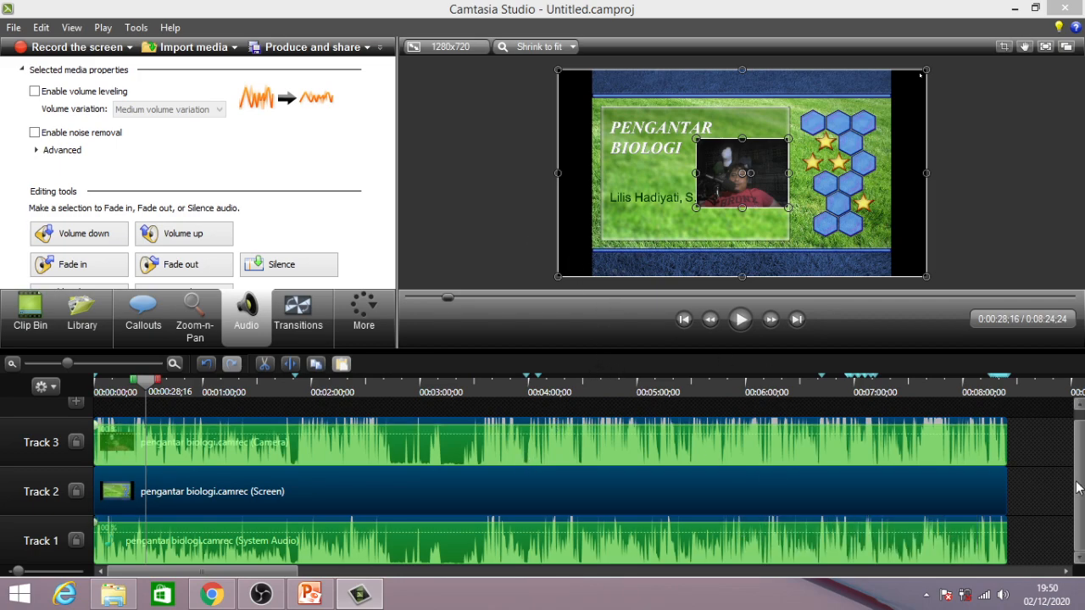
left_click(1045, 457)
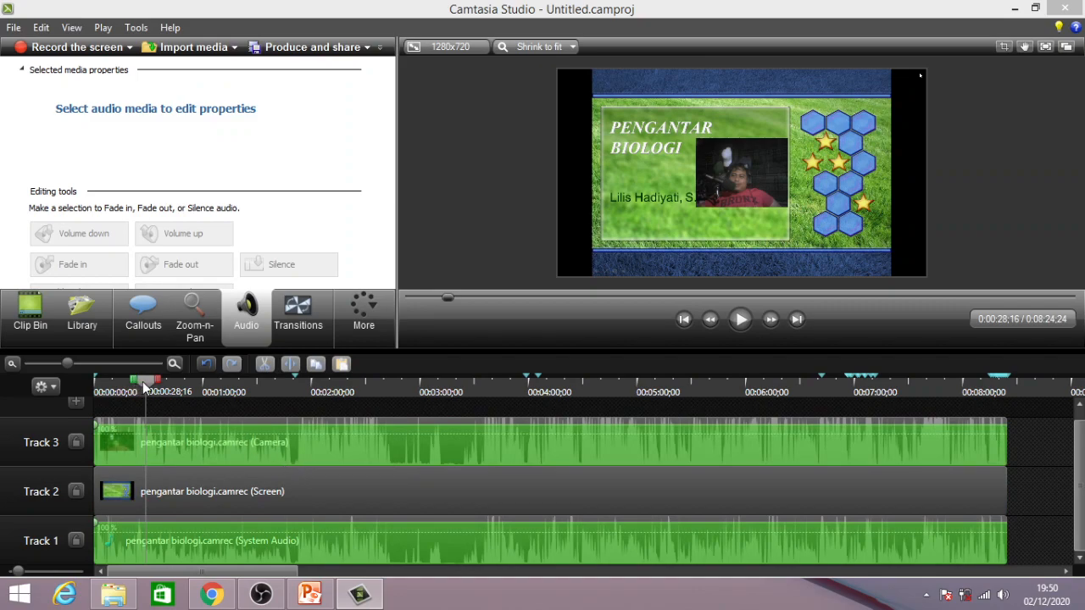
Return the playhead to the start of the timeline and play the first three seconds to check the sound.
left_click_drag(144, 384, 79, 390)
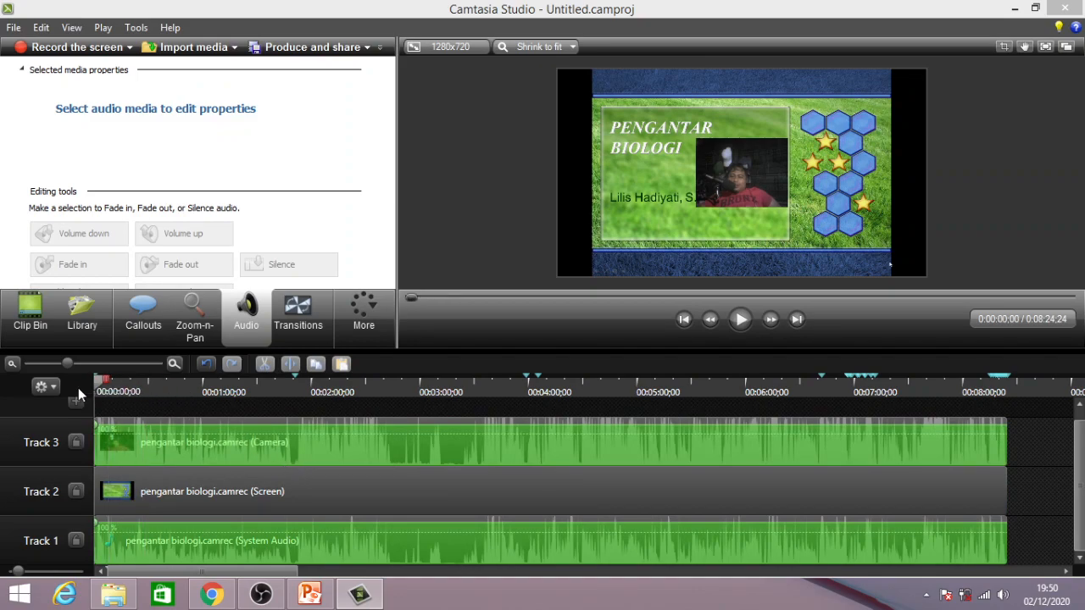
left_click(740, 321)
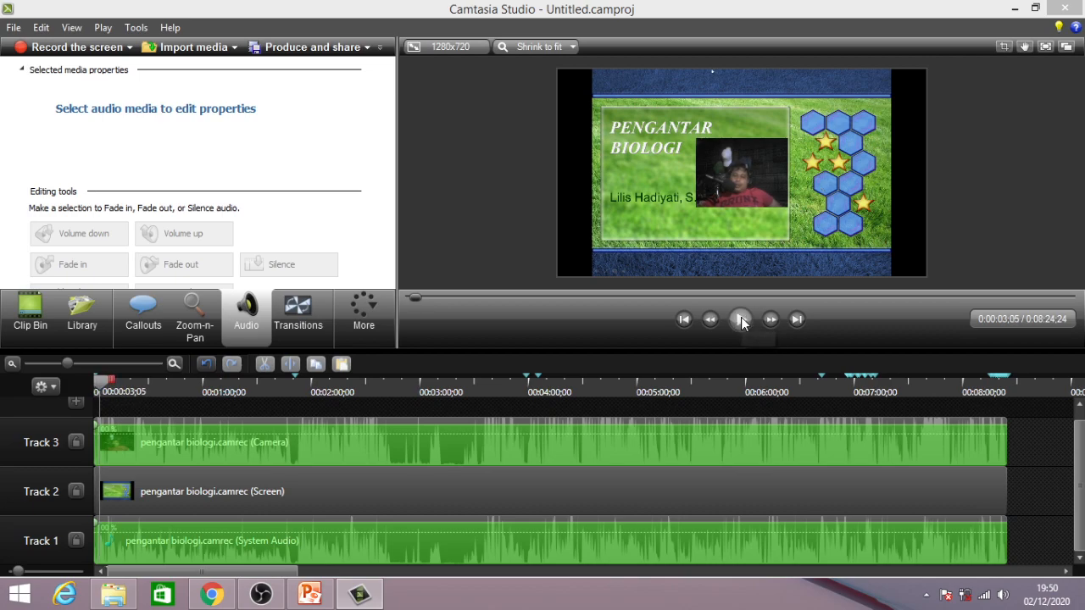
left_click(741, 320)
Try shifting the selected clips on all three tracks together and the Track 3 camera clip on its own.
left_click_drag(1030, 441, 702, 553)
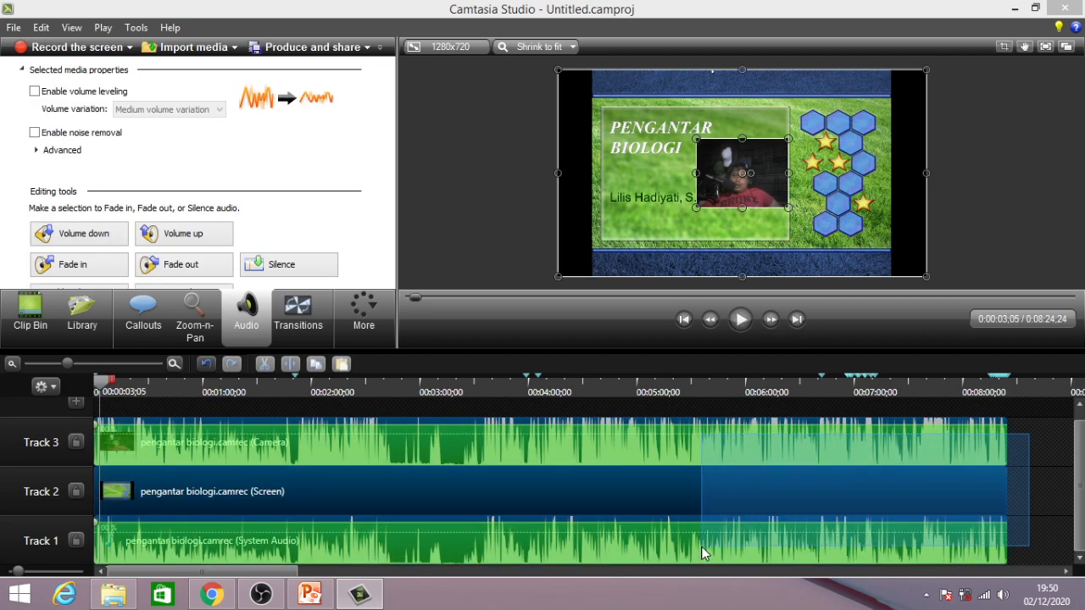
left_click(1039, 438)
left_click_drag(1038, 435, 786, 542)
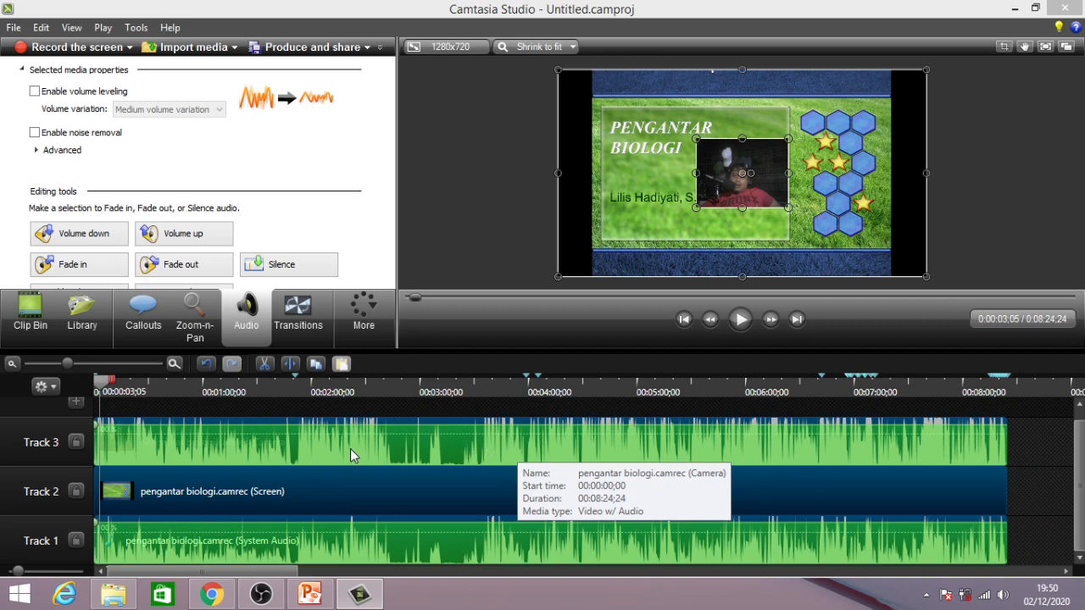
left_click_drag(351, 448, 247, 441)
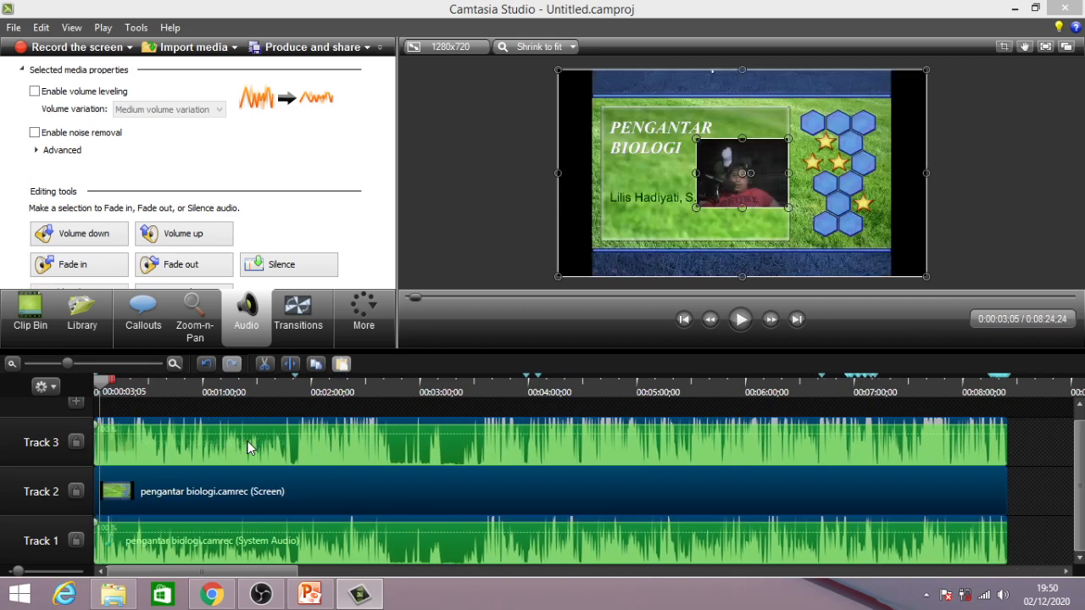
left_click(1034, 446)
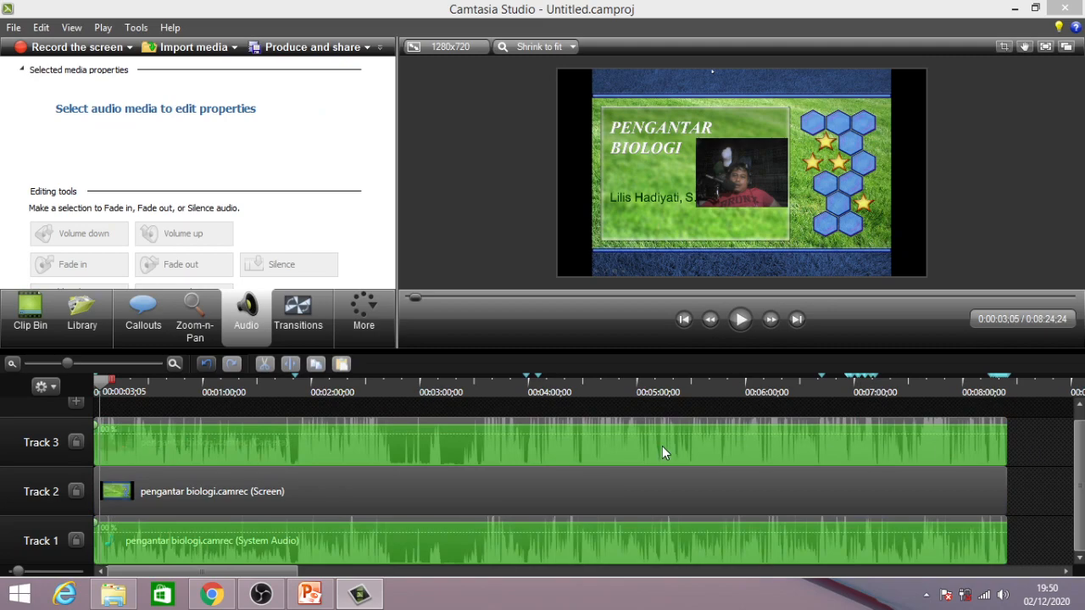
left_click_drag(662, 451, 561, 444)
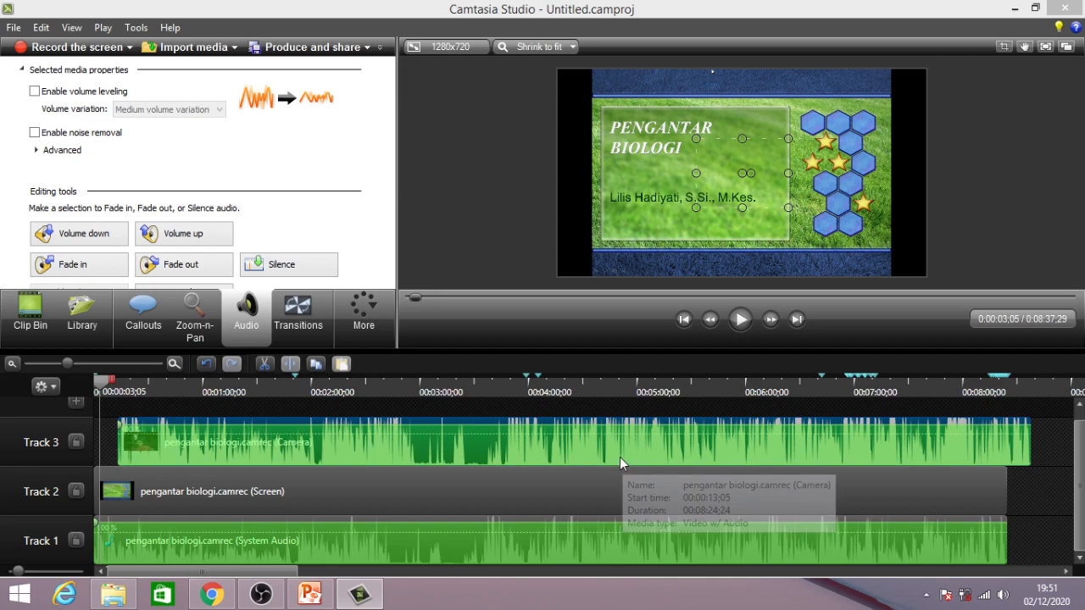
left_click_drag(616, 447, 539, 440)
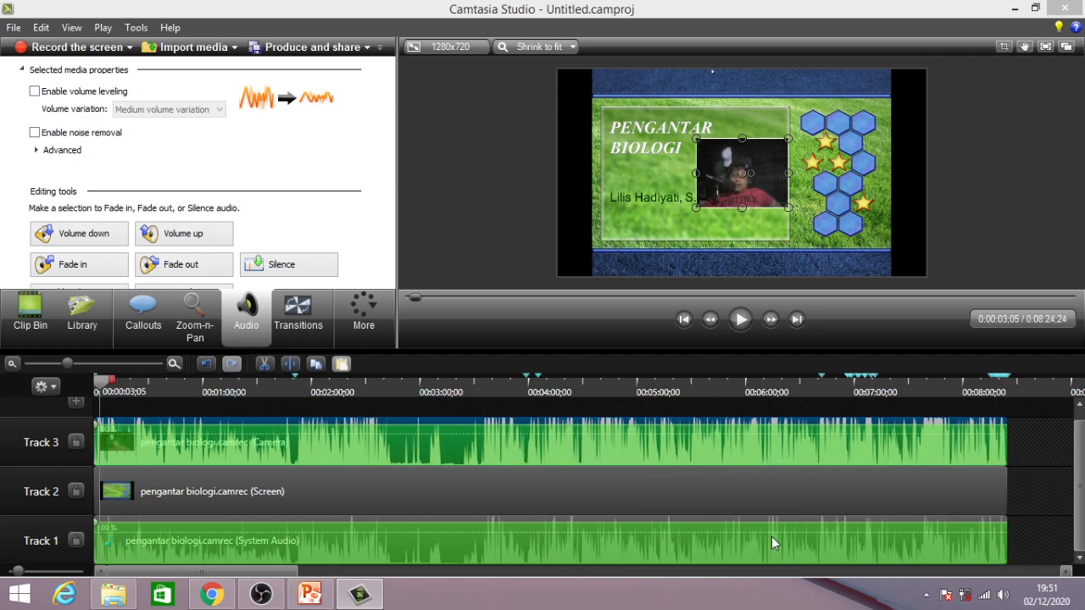
Select the clips on all three tracks and place the playhead at 0:00:00;18.
left_click_drag(1034, 429, 901, 545)
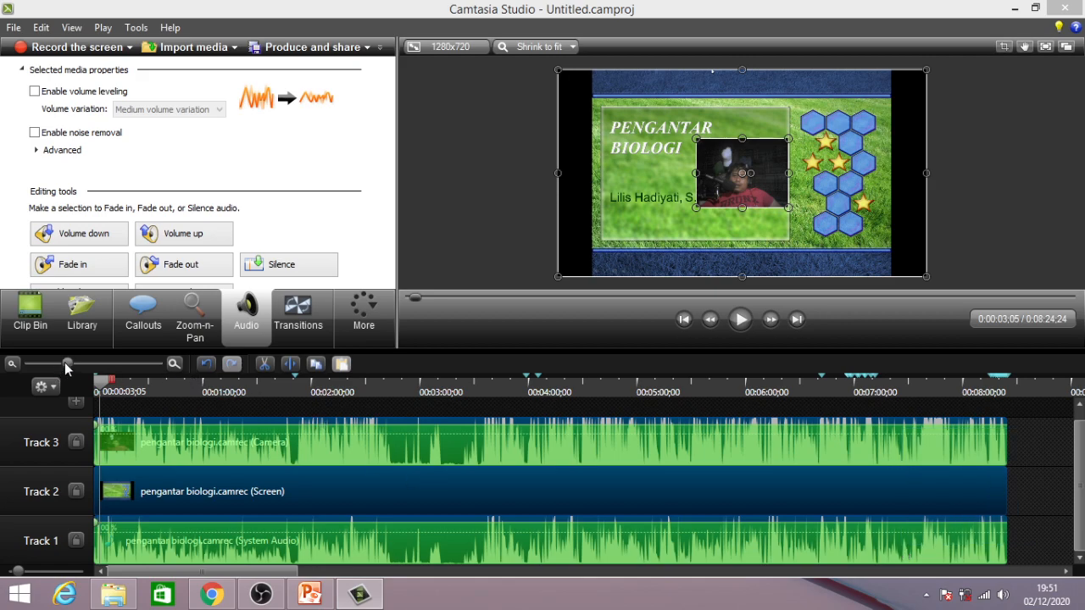
left_click_drag(61, 363, 177, 362)
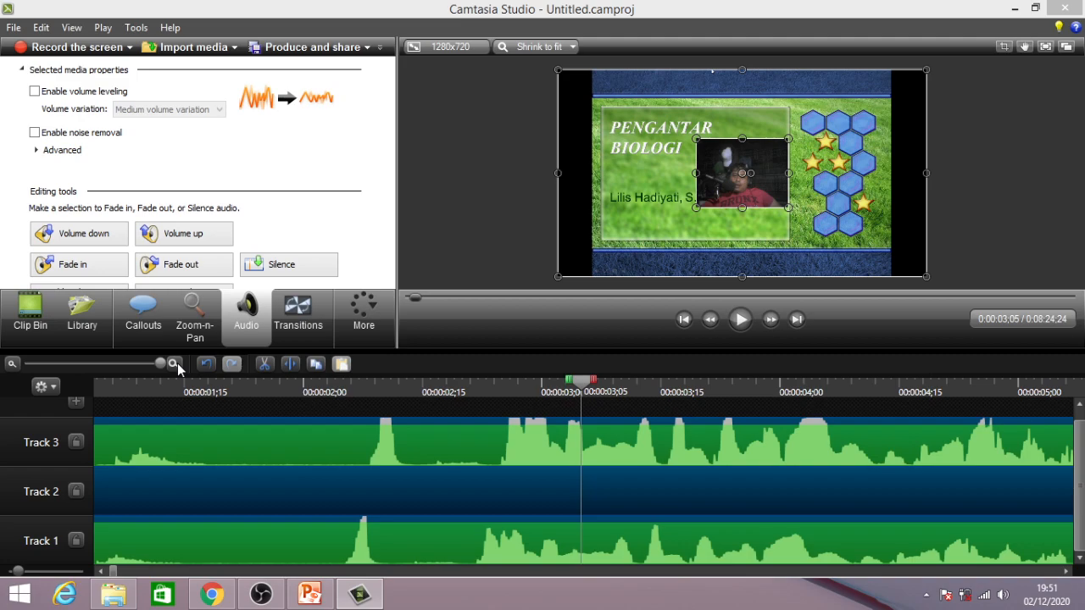
left_click_drag(584, 383, 248, 410)
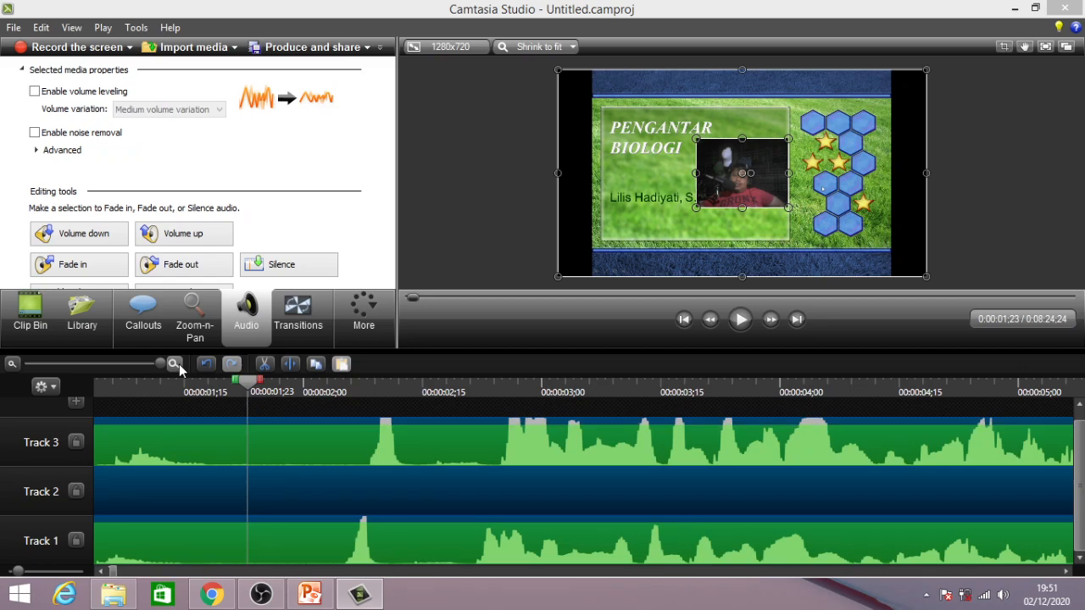
left_click_drag(163, 366, 26, 363)
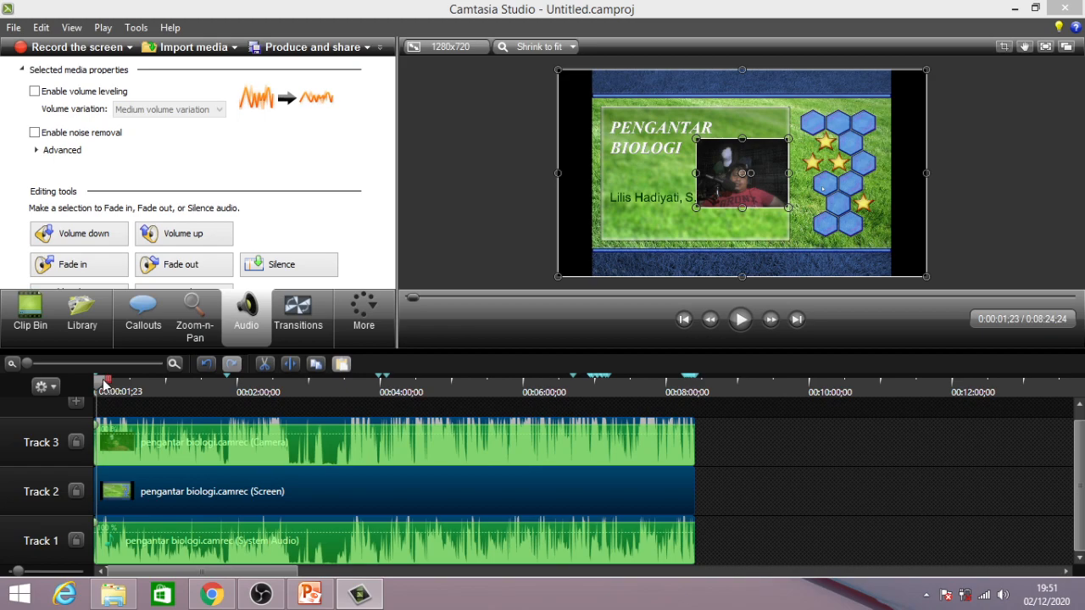
left_click_drag(805, 434, 399, 538)
left_click_drag(38, 362, 156, 364)
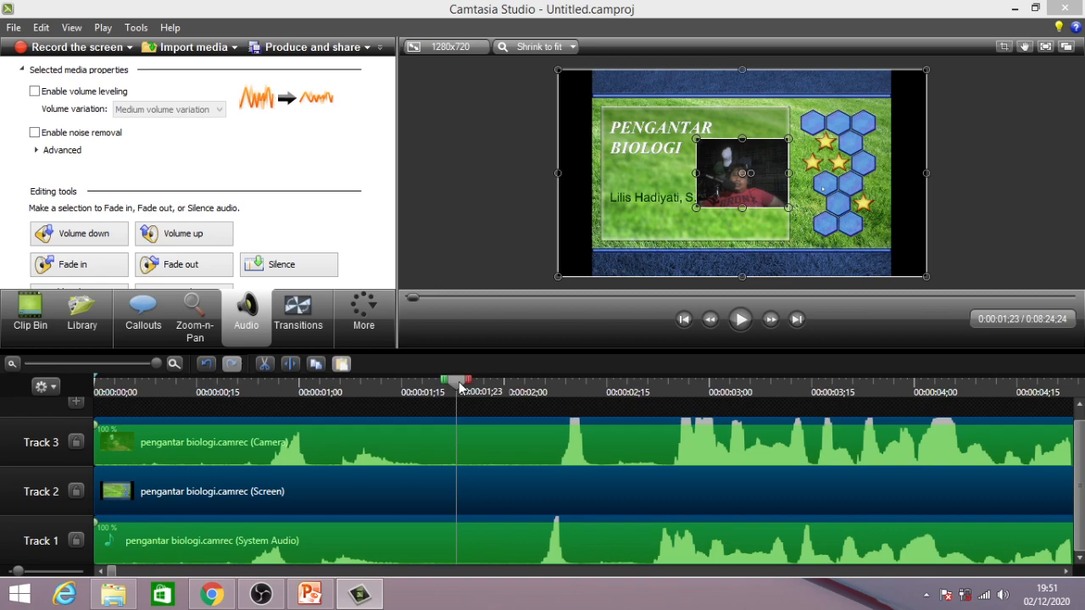
left_click_drag(459, 386, 220, 397)
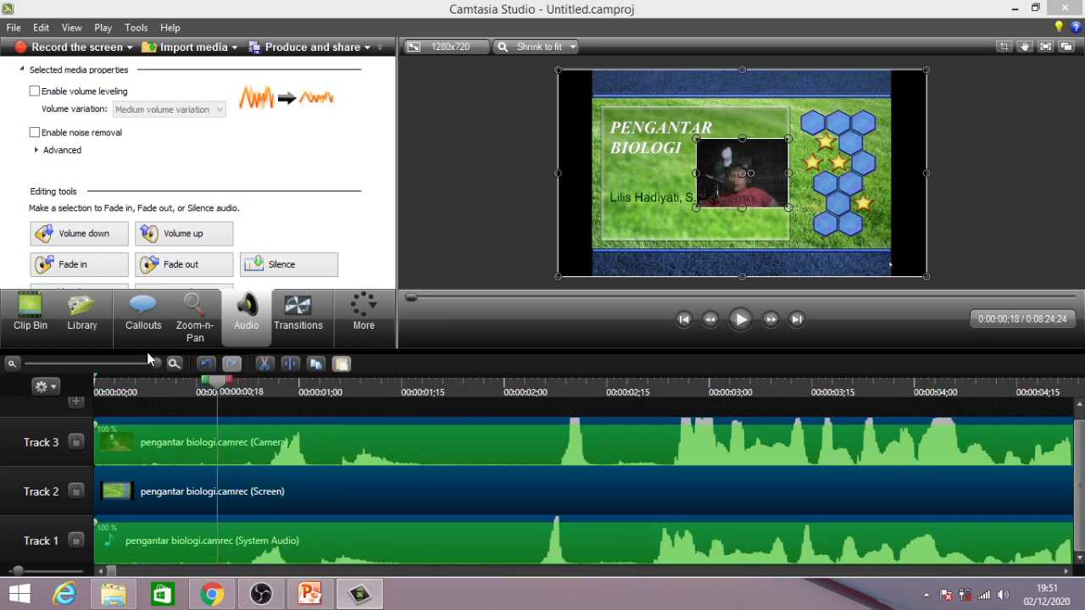
left_click_drag(157, 364, 83, 367)
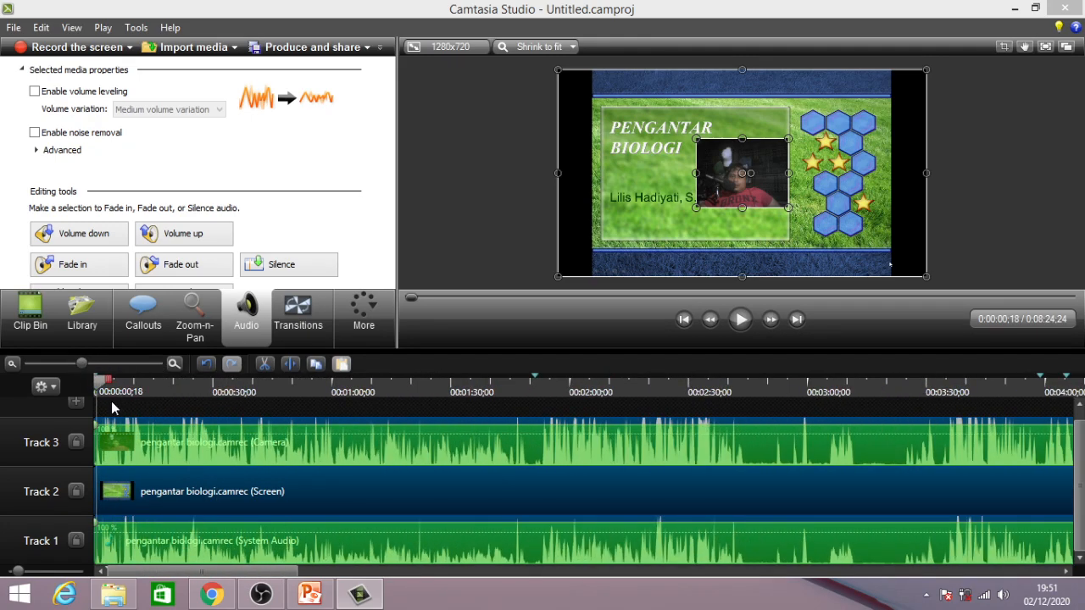
left_click_drag(82, 365, 136, 368)
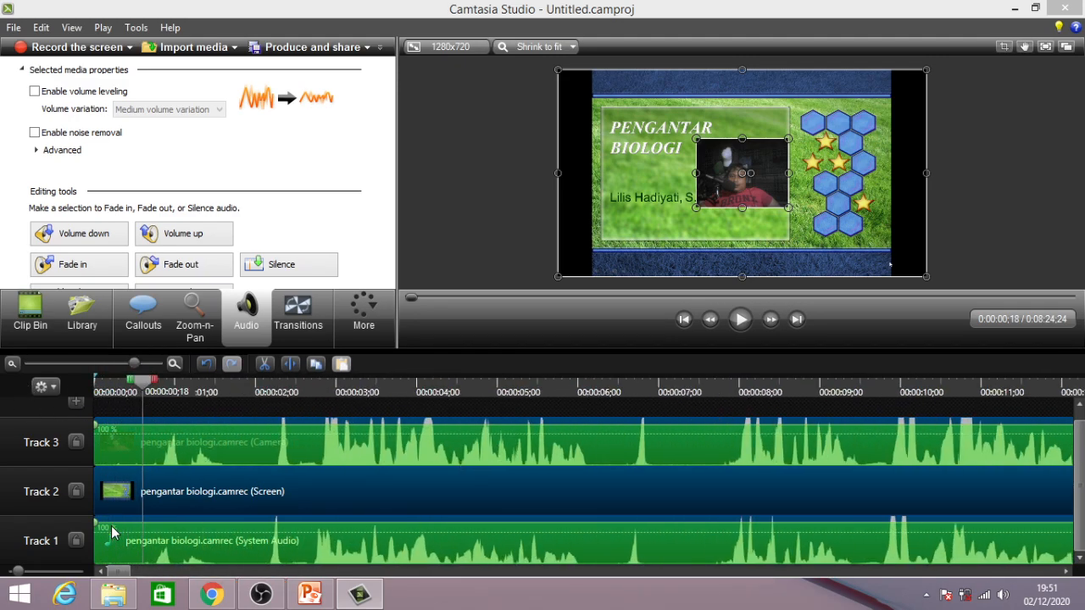
Split the clips on all three tracks at 0:00:00;18 and delete the short opening pieces.
left_click_drag(218, 404, 249, 462)
left_click_drag(252, 524, 251, 562)
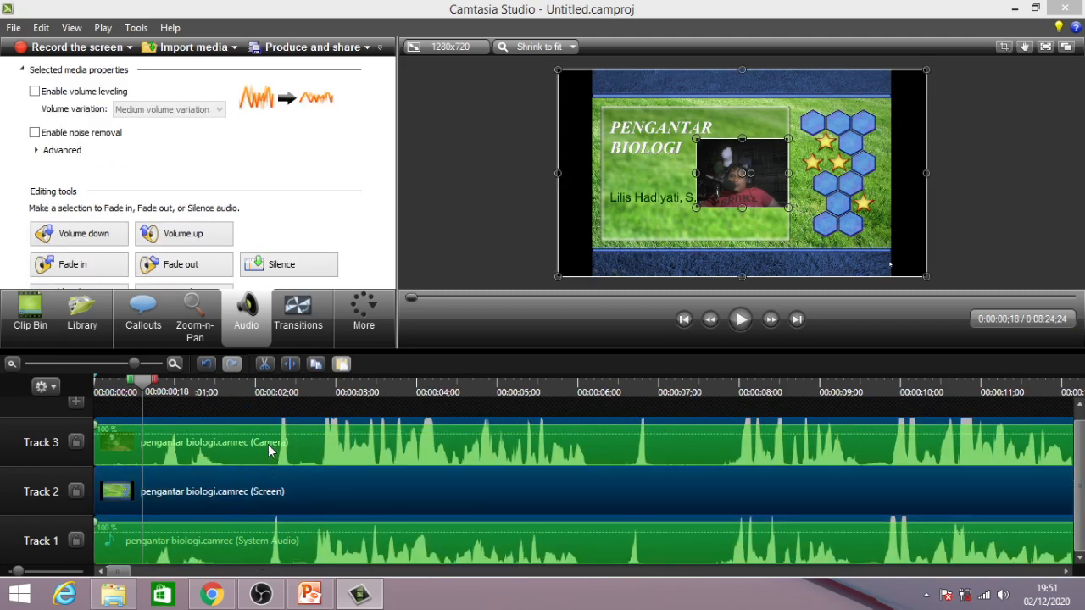
left_click_drag(227, 405, 267, 542)
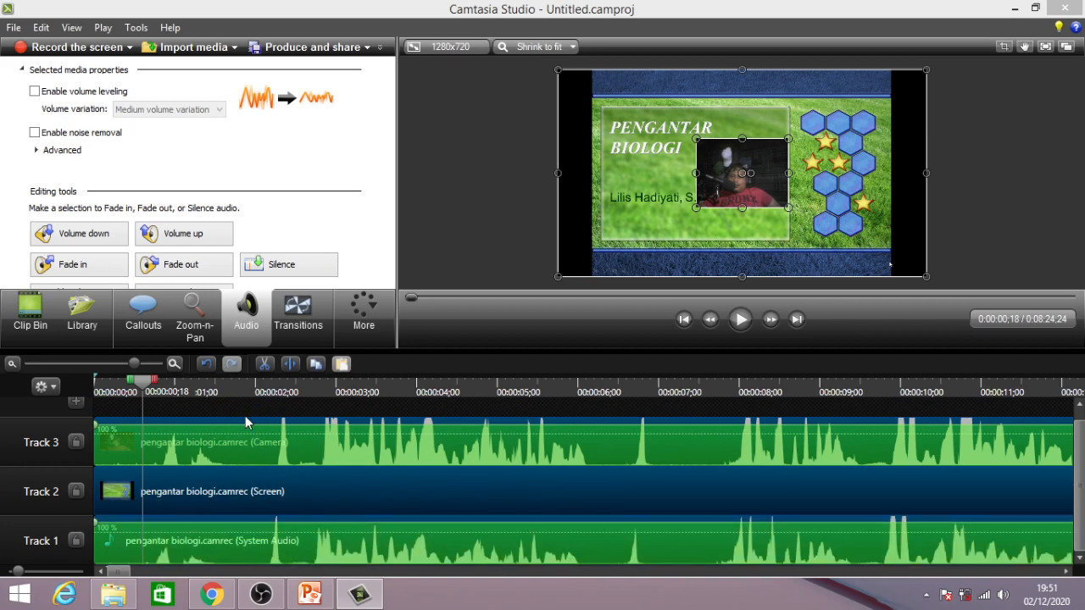
left_click_drag(236, 404, 273, 561)
left_click(289, 365)
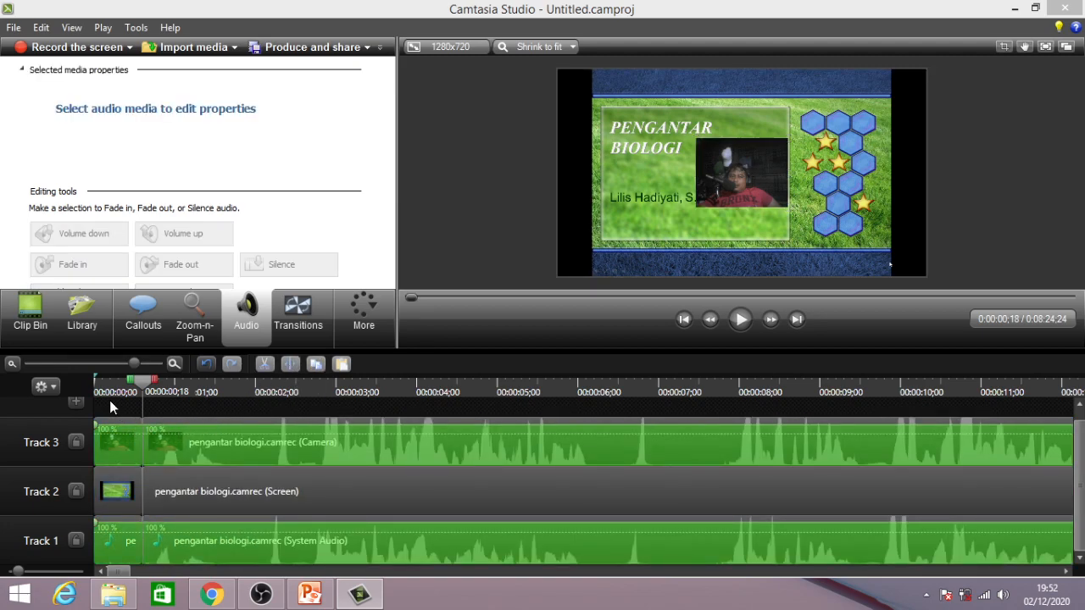
left_click_drag(110, 400, 115, 538)
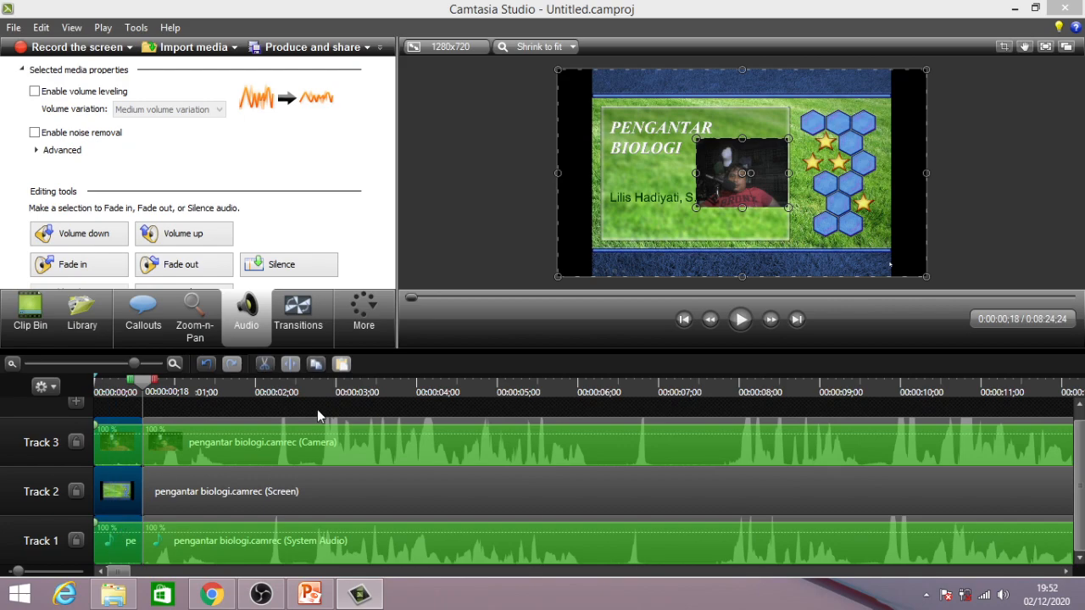
key("Delete")
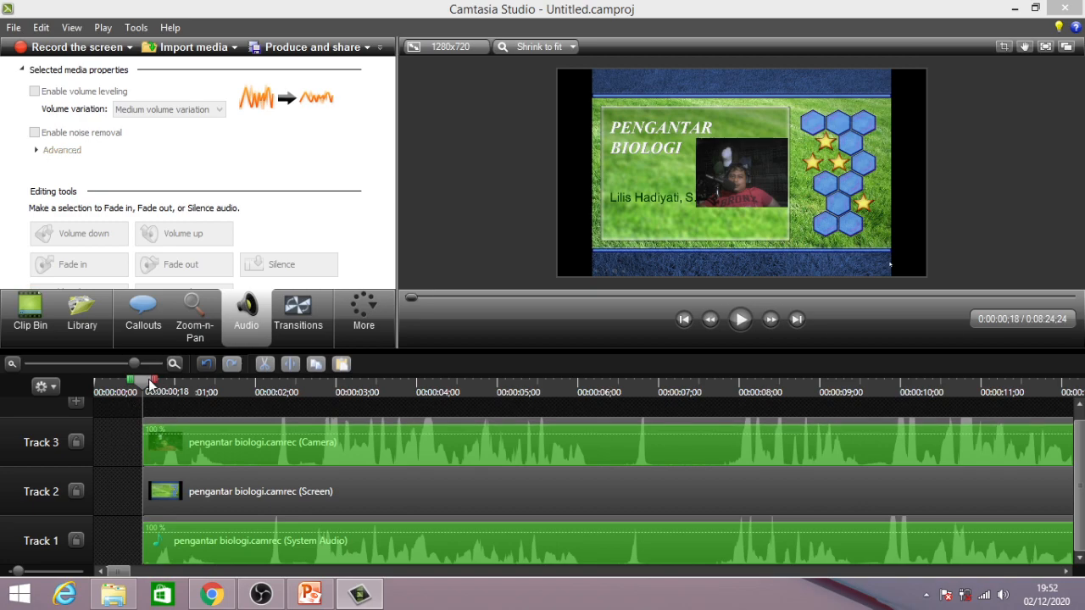
Select the remaining clips on all three tracks and shift them together to the very start of the timeline.
left_click_drag(148, 379, 182, 410)
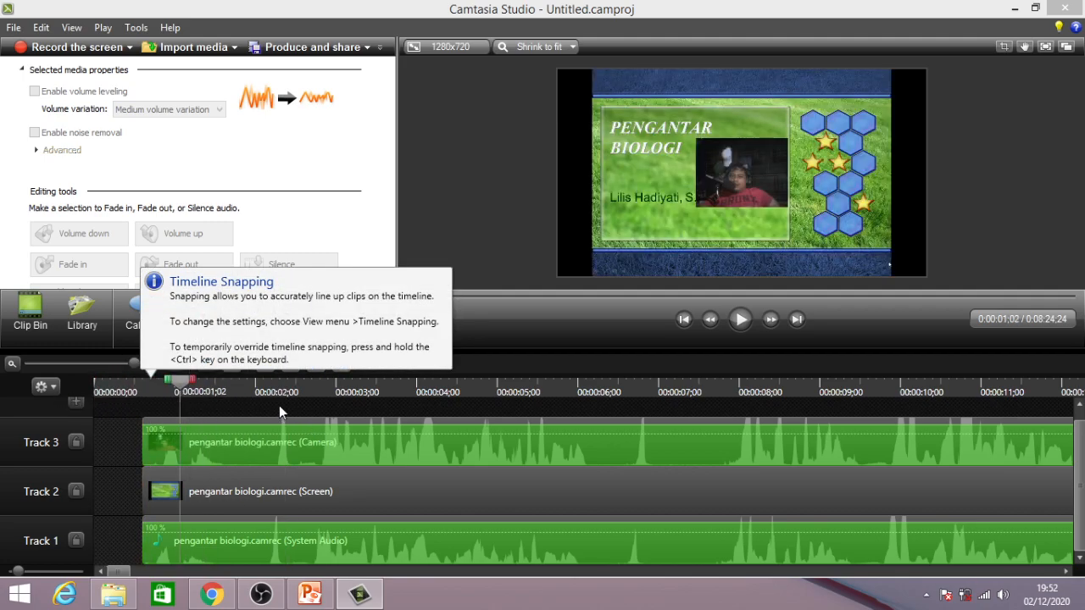
left_click_drag(278, 405, 355, 549)
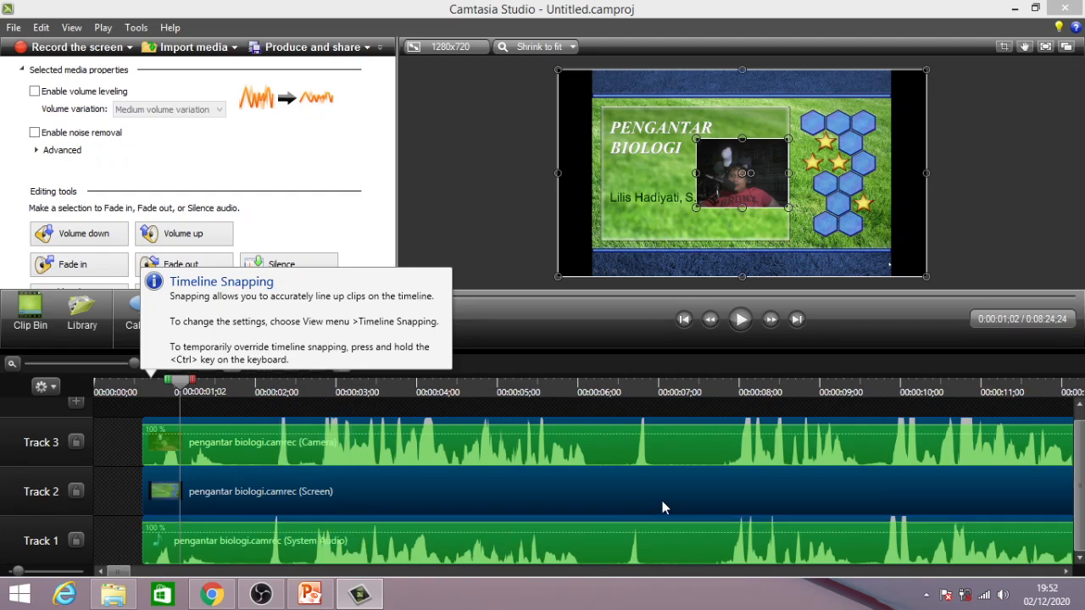
left_click_drag(666, 496, 580, 500)
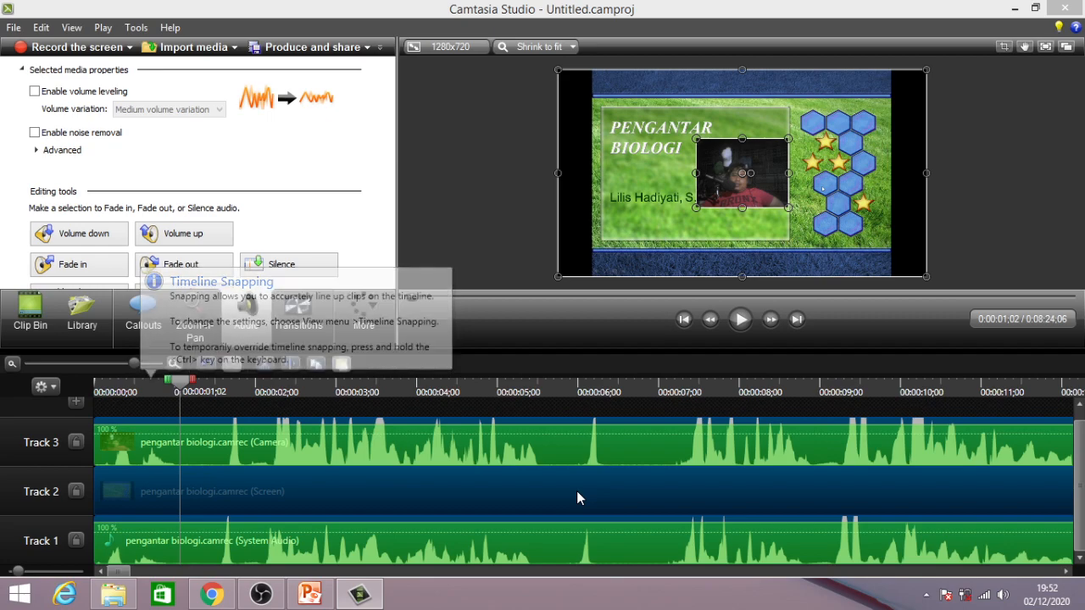
Place the playhead at 0:08:16;03, near the end of the recording.
left_click(12, 364)
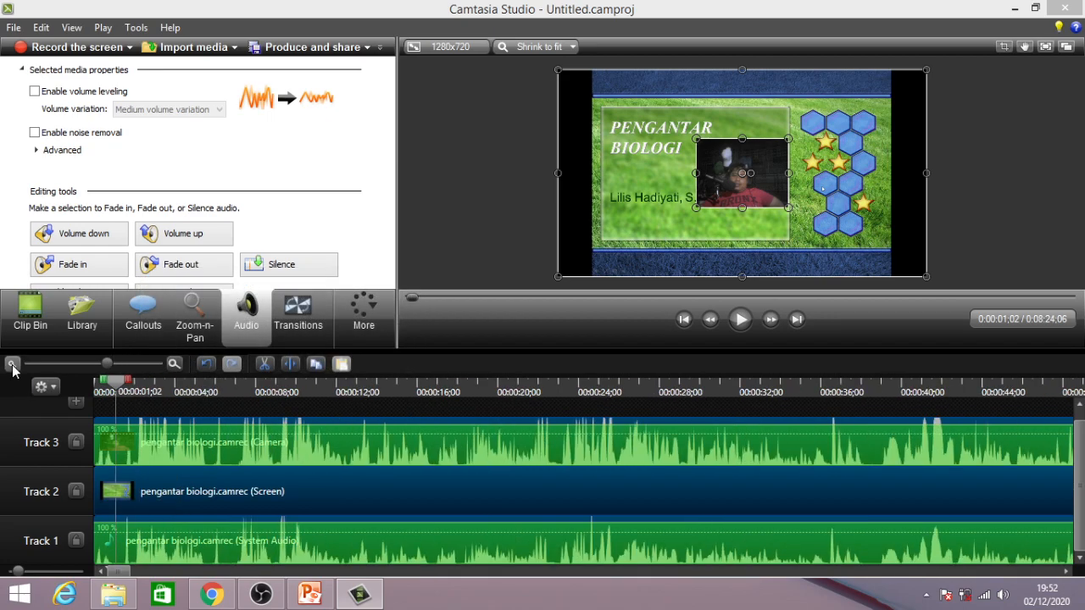
left_click(12, 364)
left_click(13, 365)
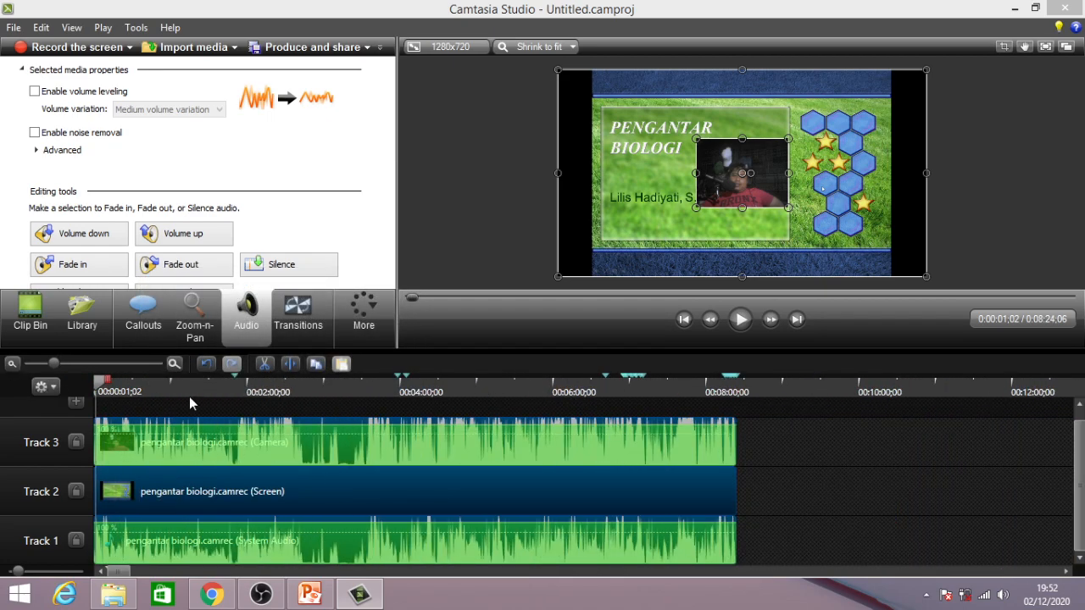
left_click_drag(108, 378, 726, 408)
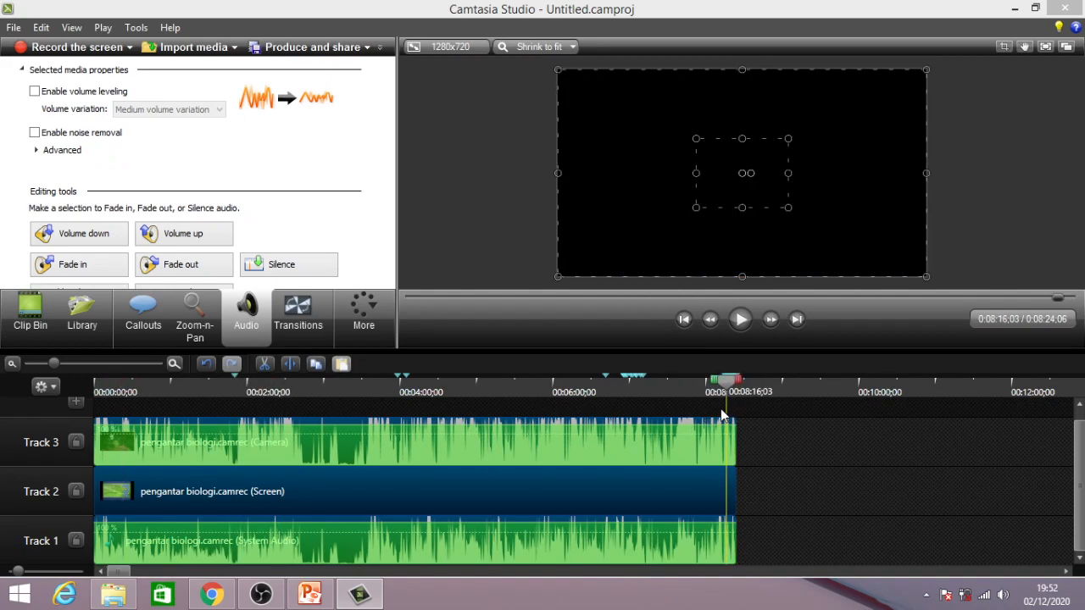
left_click(174, 364)
left_click(174, 365)
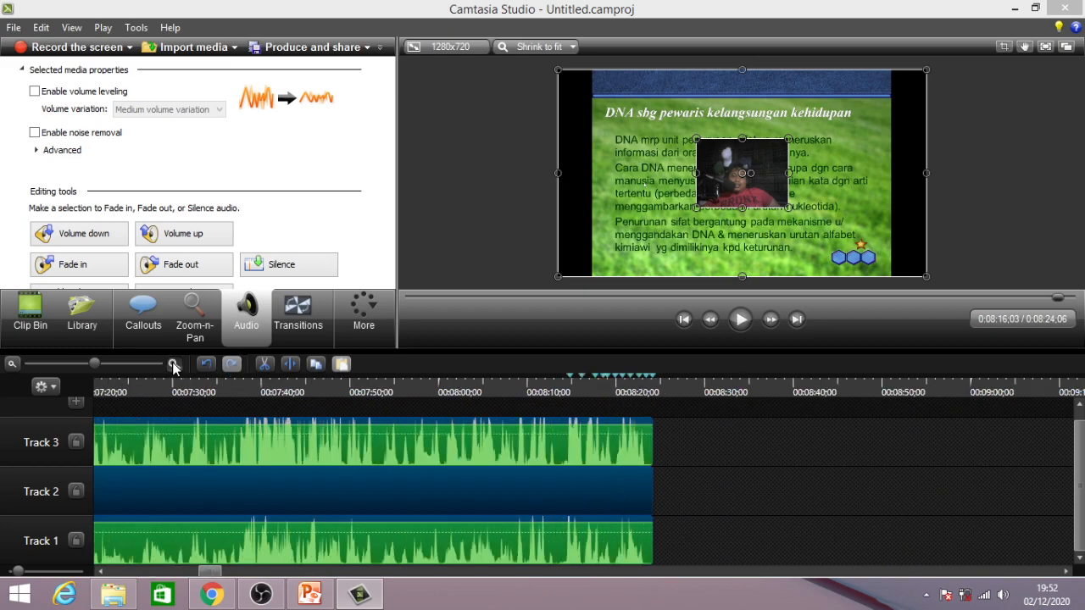
left_click(174, 364)
mouse_move(590, 390)
left_mouse_down()
mouse_move(781, 402)
mouse_move(580, 400)
left_mouse_up()
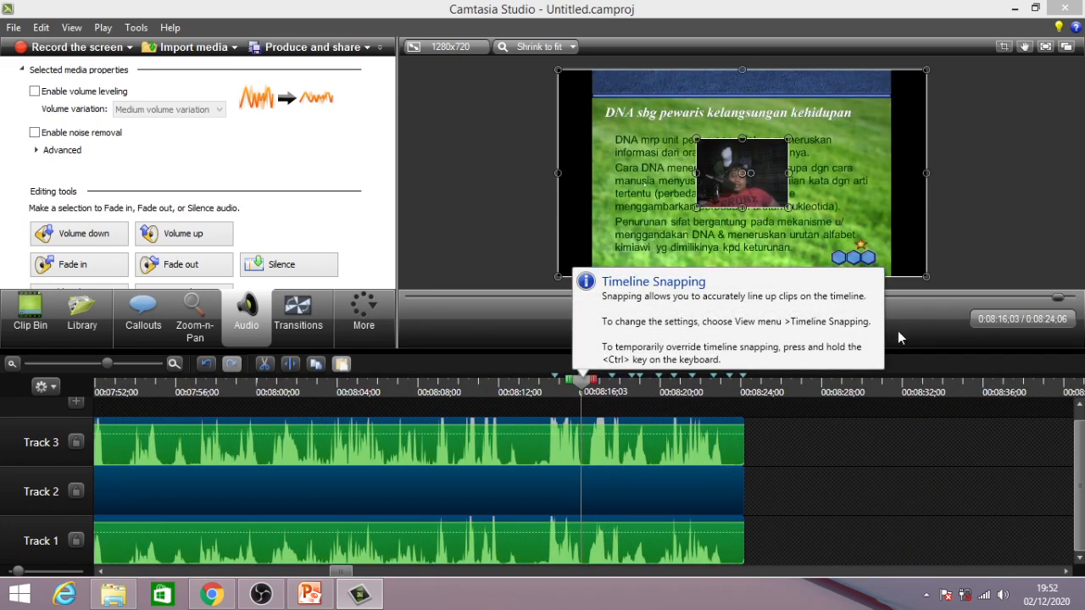
Move the Track 3 camera picture to the upper-left corner of the video frame and shrink it to about two thirds of its size.
left_click(852, 475)
left_click(392, 452)
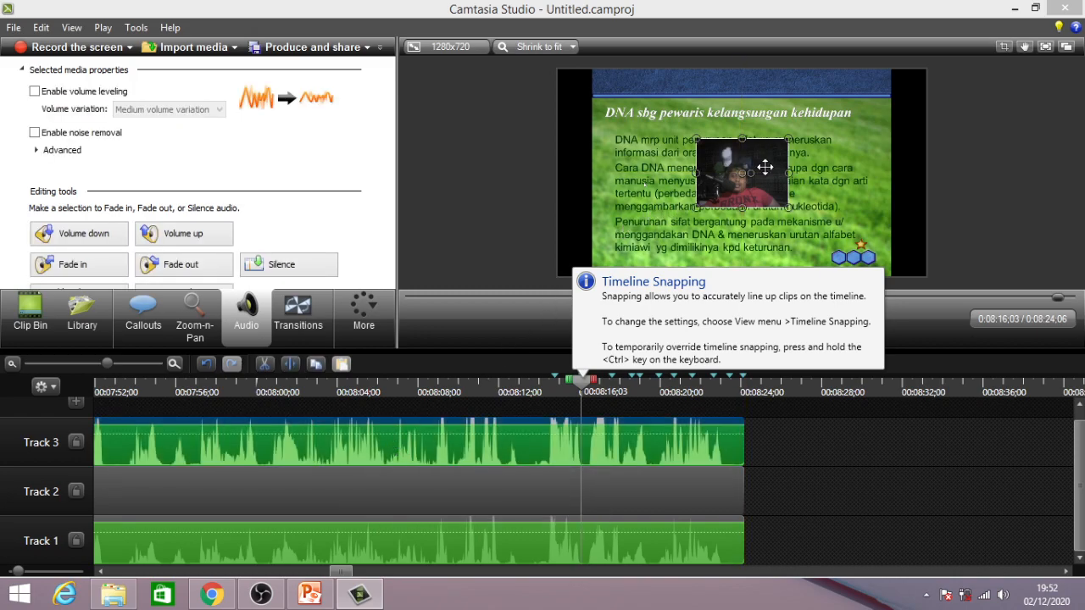
left_click_drag(762, 160, 632, 96)
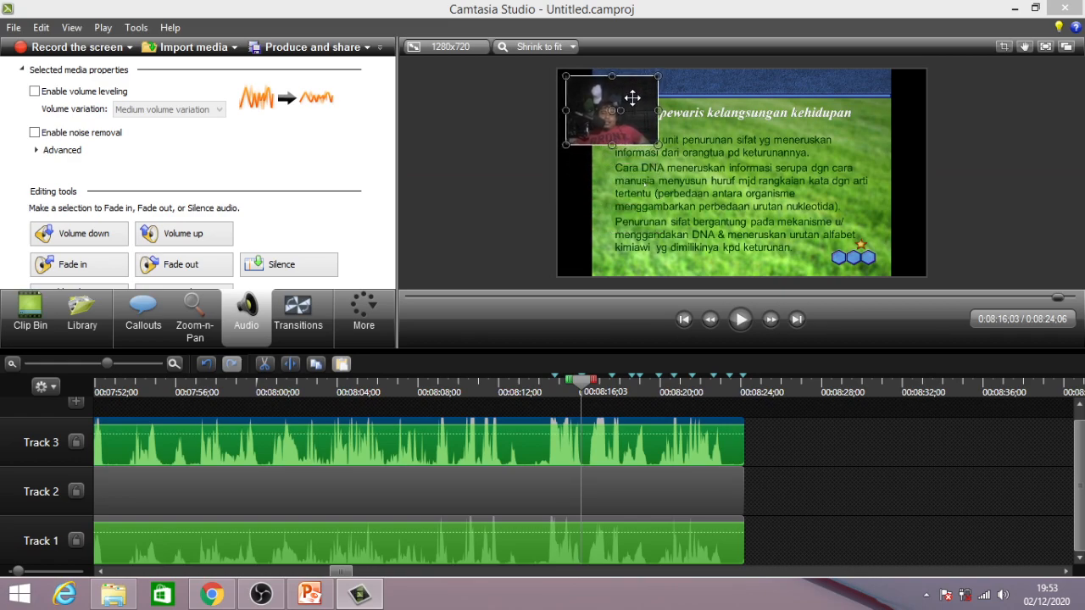
left_click_drag(658, 146, 611, 86)
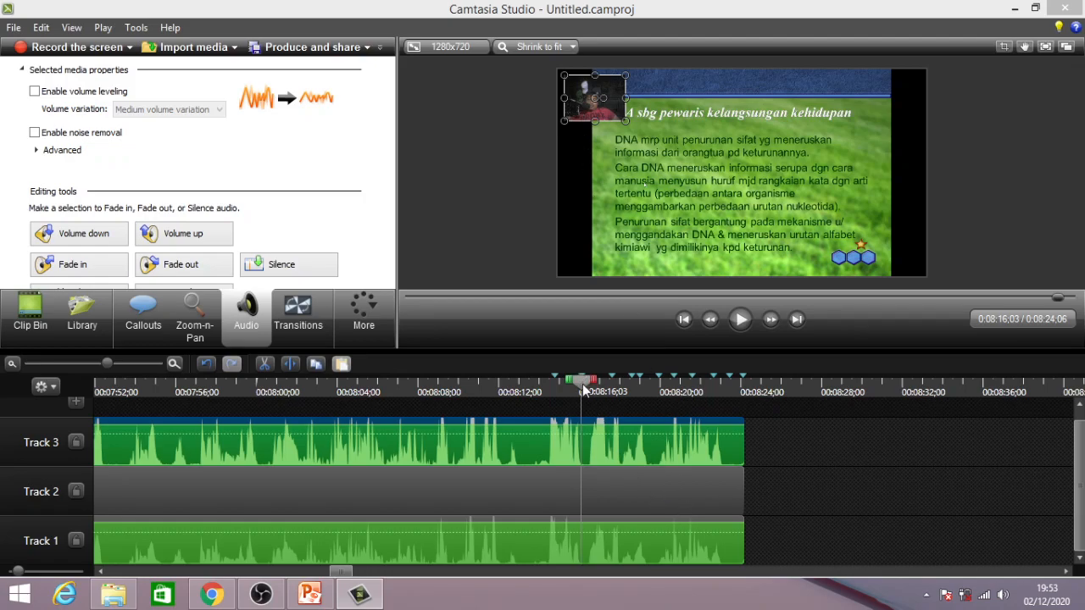
Move the playhead to 0:08:23;13 and fine-tune the camera picture's placement in the corner of the video frame.
left_click_drag(583, 388, 731, 432)
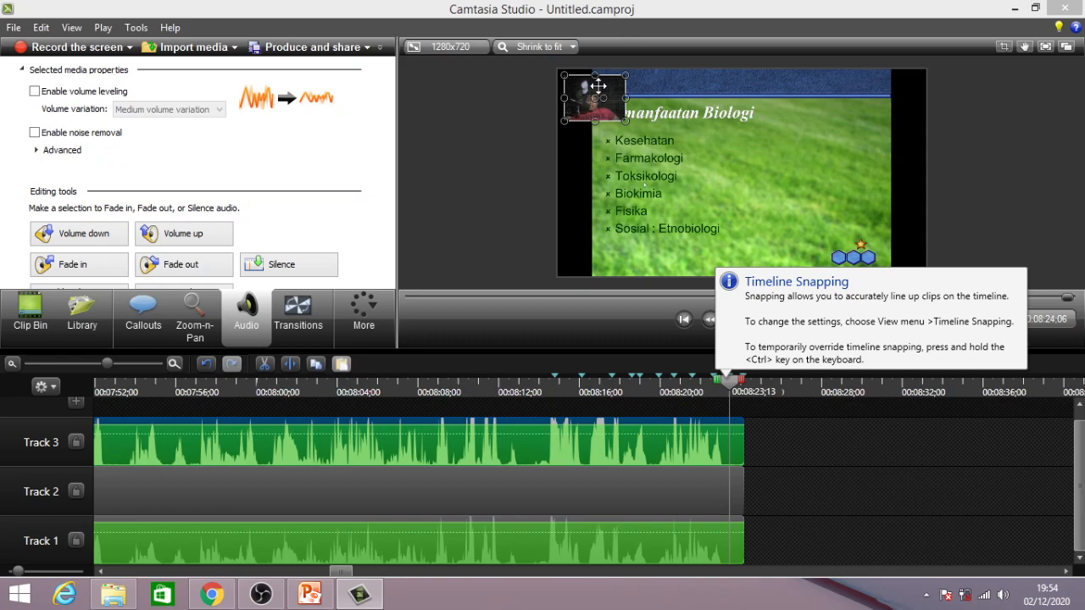
mouse_move(621, 86)
left_mouse_down()
mouse_move(887, 90)
mouse_move(900, 152)
mouse_move(905, 125)
mouse_move(641, 59)
mouse_move(585, 85)
mouse_move(593, 246)
mouse_move(794, 240)
mouse_move(823, 138)
mouse_move(584, 88)
mouse_move(601, 88)
left_mouse_up()
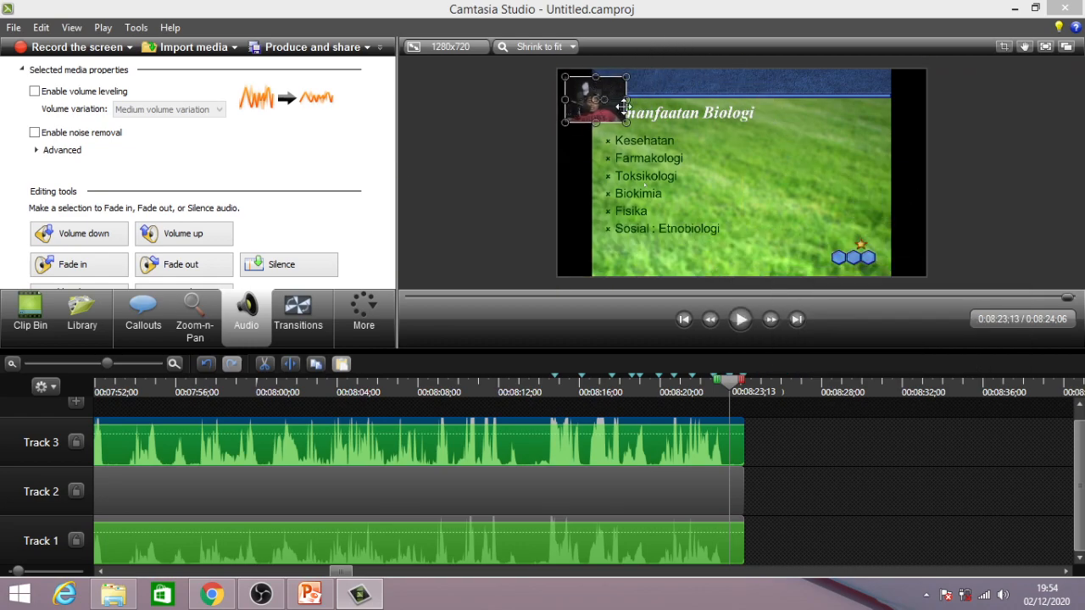
left_click_drag(630, 128, 613, 90)
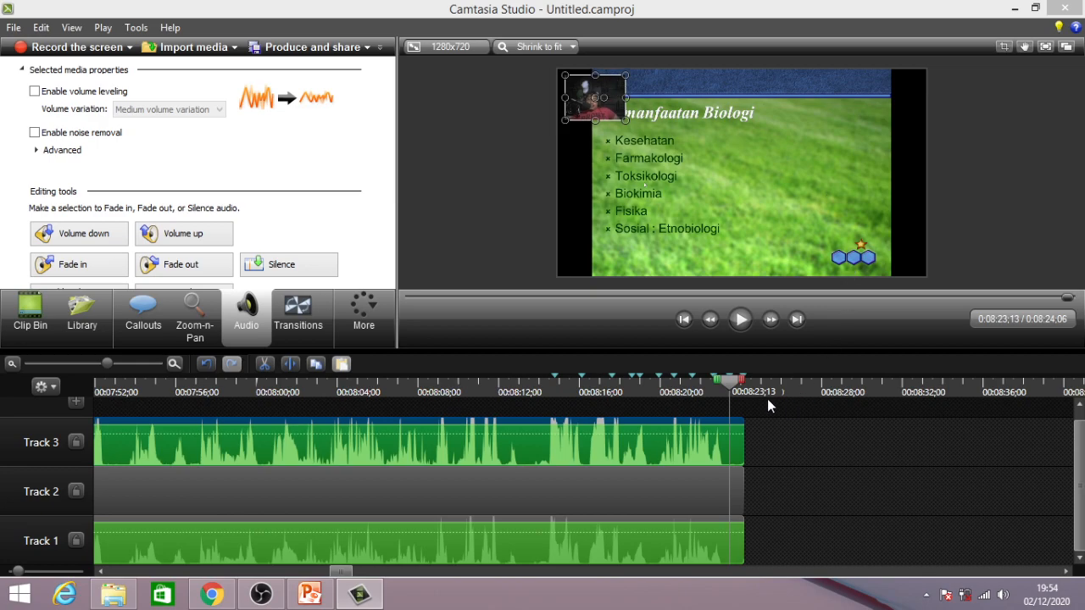
Split the clips on all three tracks at 0:08:23;13 and delete the short closing pieces.
mouse_move(730, 383)
left_mouse_down()
mouse_move(667, 383)
mouse_move(729, 382)
left_mouse_up()
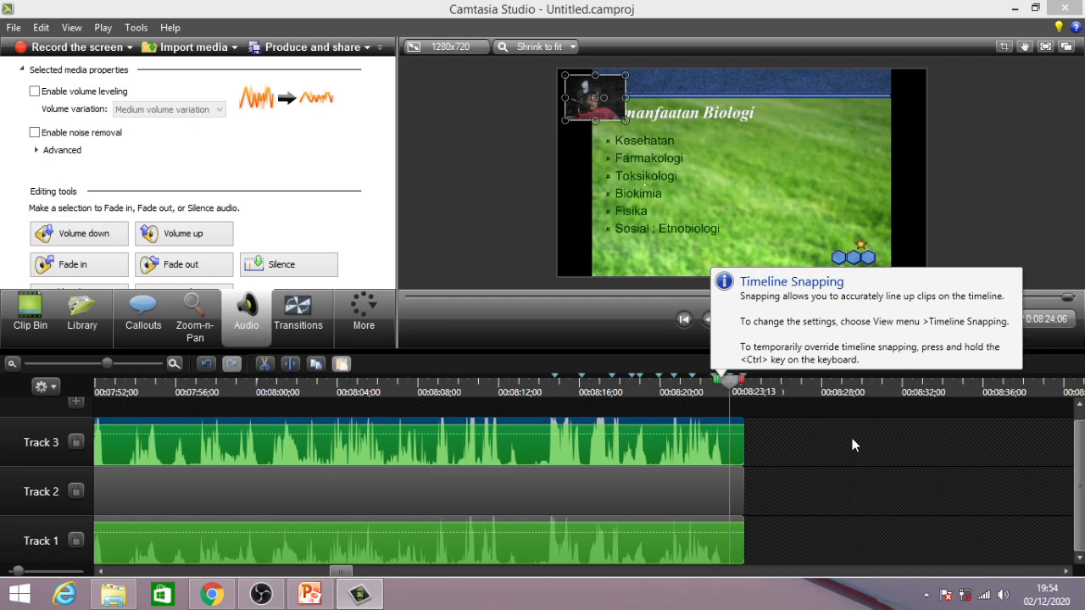
left_click_drag(852, 441, 650, 530)
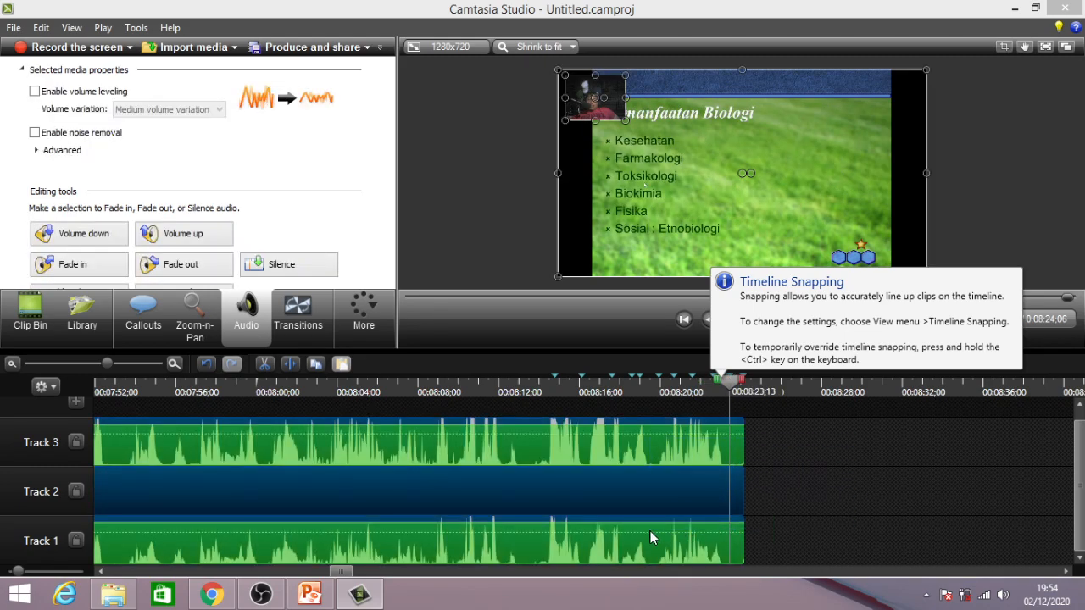
left_click(290, 364)
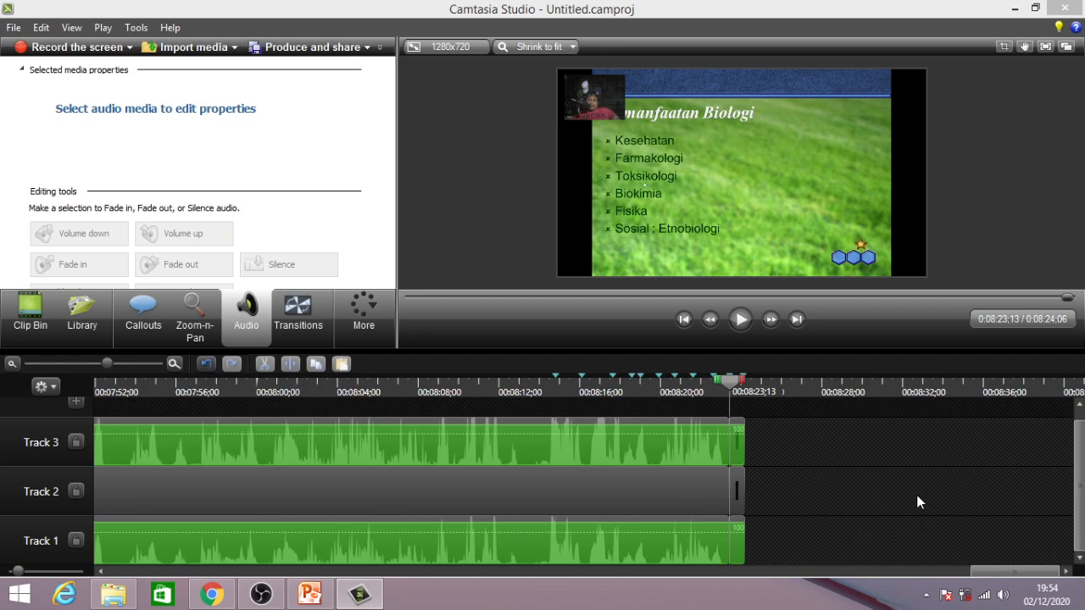
left_click_drag(823, 430, 739, 529)
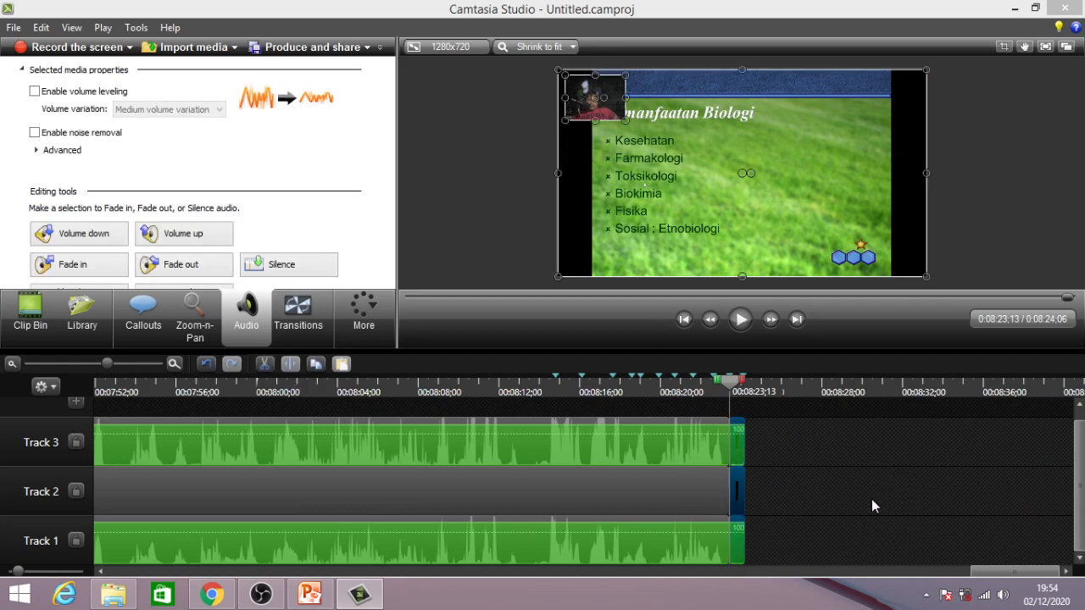
key("Delete")
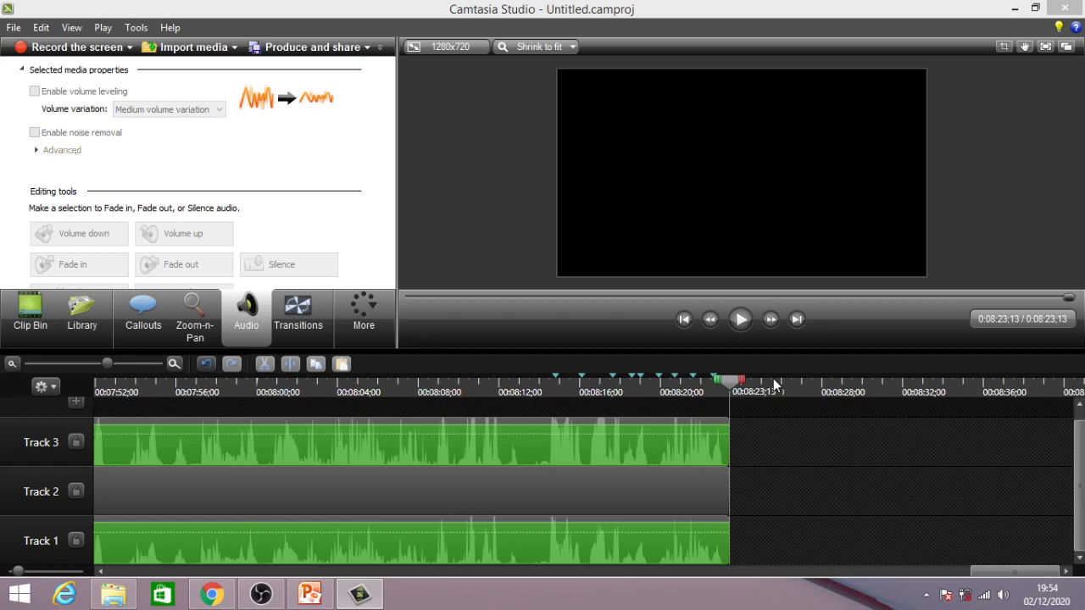
Split the Track 3 camera clip and the Track 2 screen clip individually at 0:08:21;18.
left_click_drag(734, 386, 700, 391)
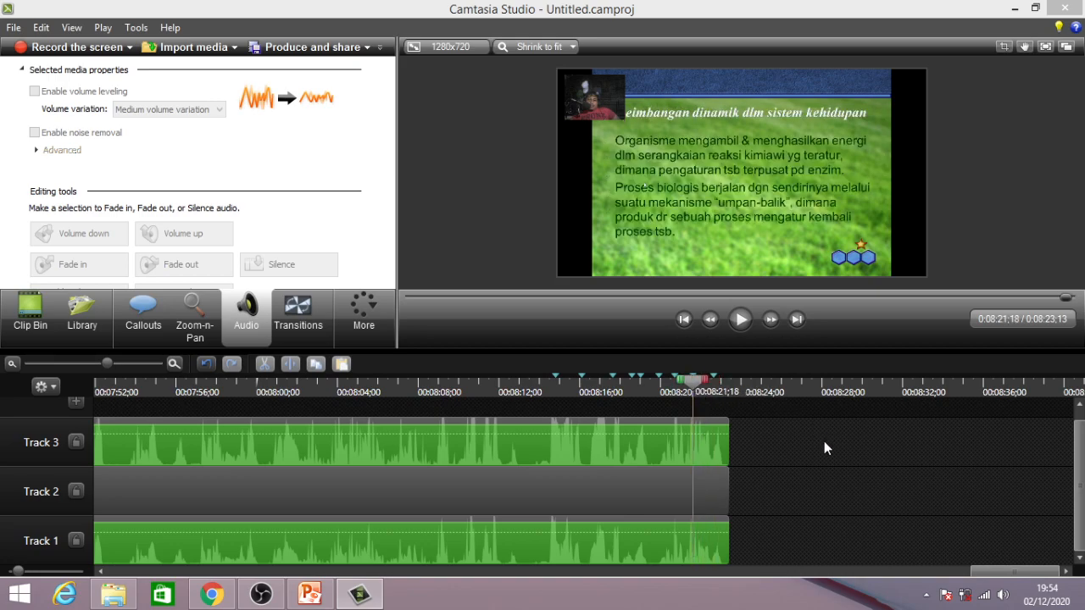
left_click(539, 450)
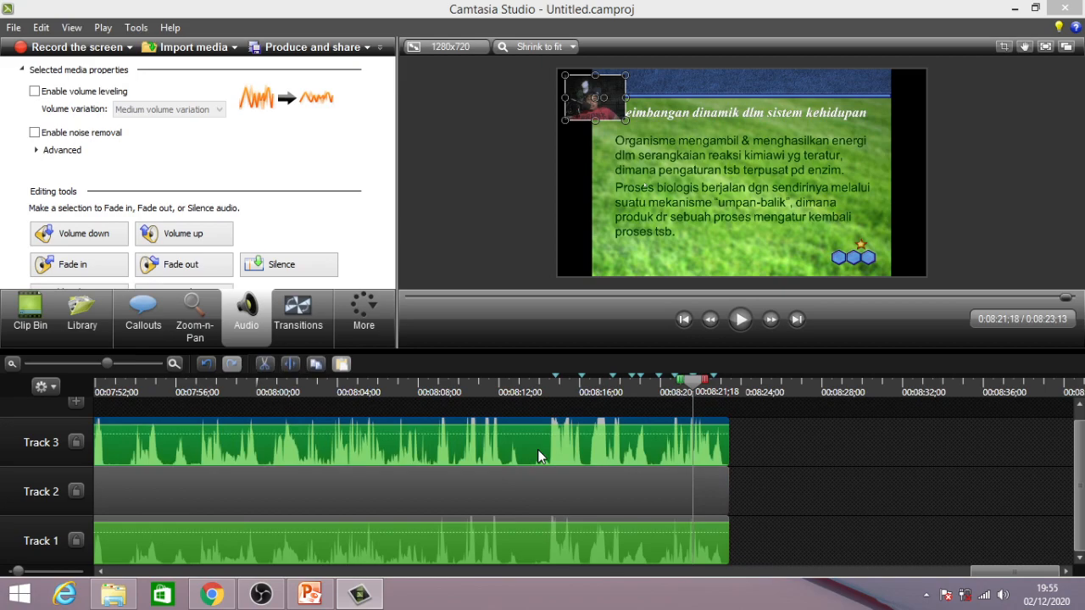
left_click(289, 364)
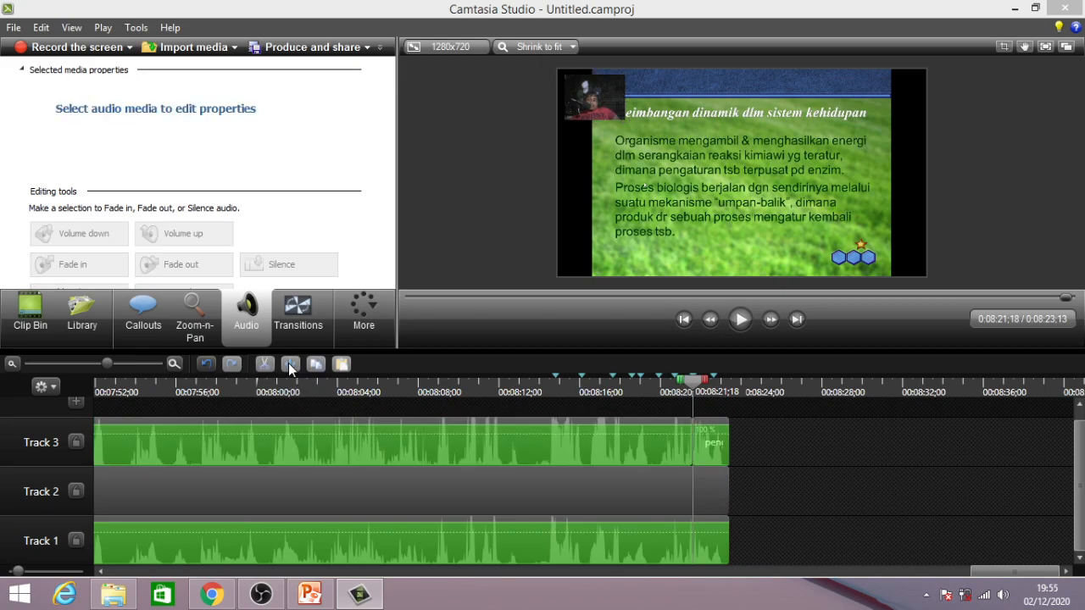
left_click(537, 498)
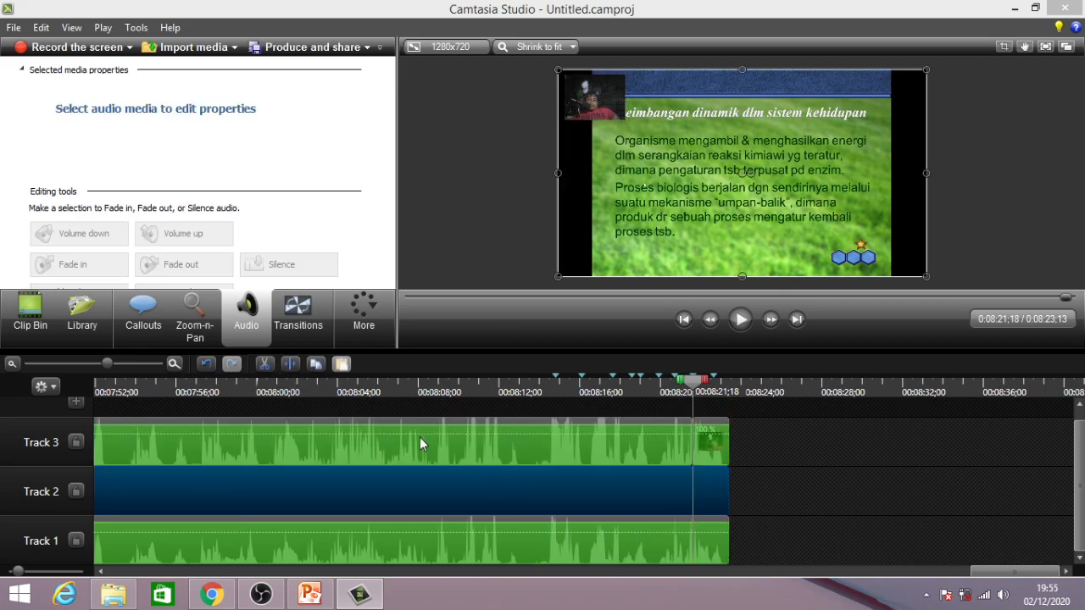
left_click(297, 365)
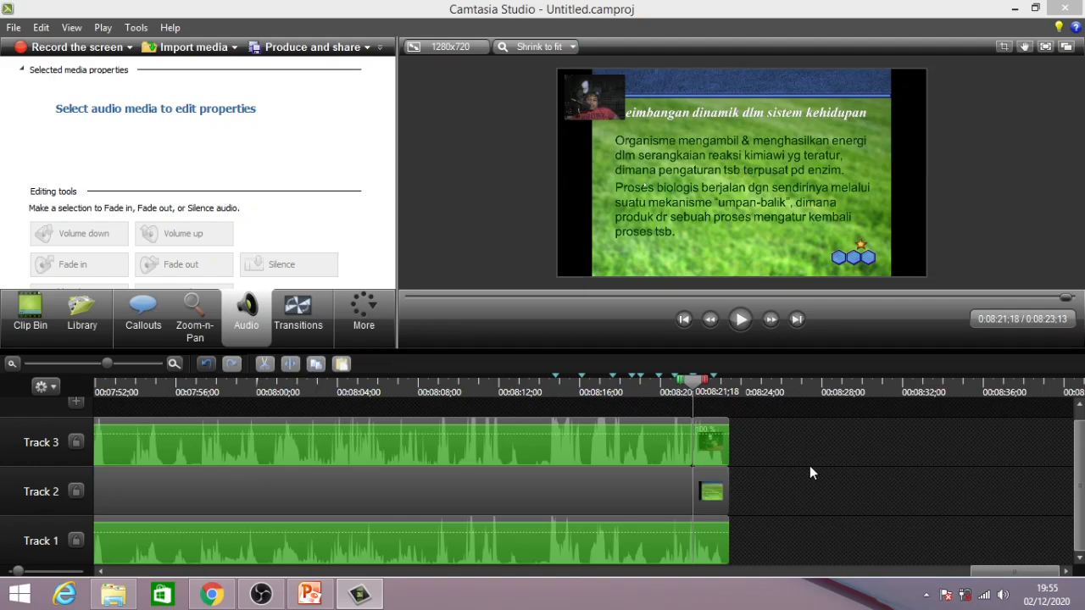
Delete the end pieces of the Track 2 screen clip and the Track 3 camera clip after 0:08:21;18.
left_click(719, 497)
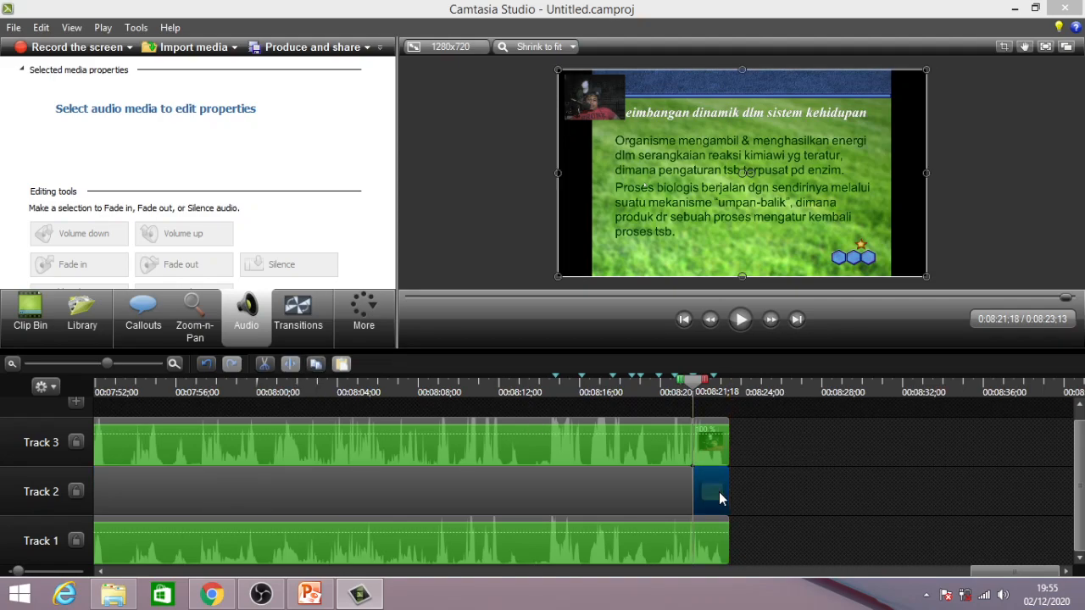
key("Delete")
left_click(717, 449)
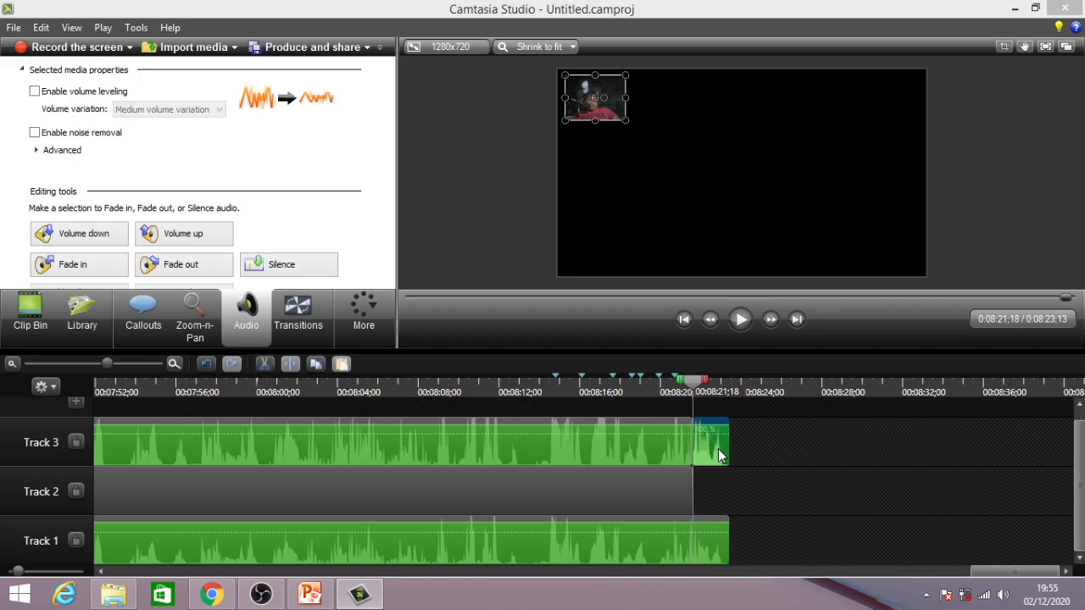
key("Delete")
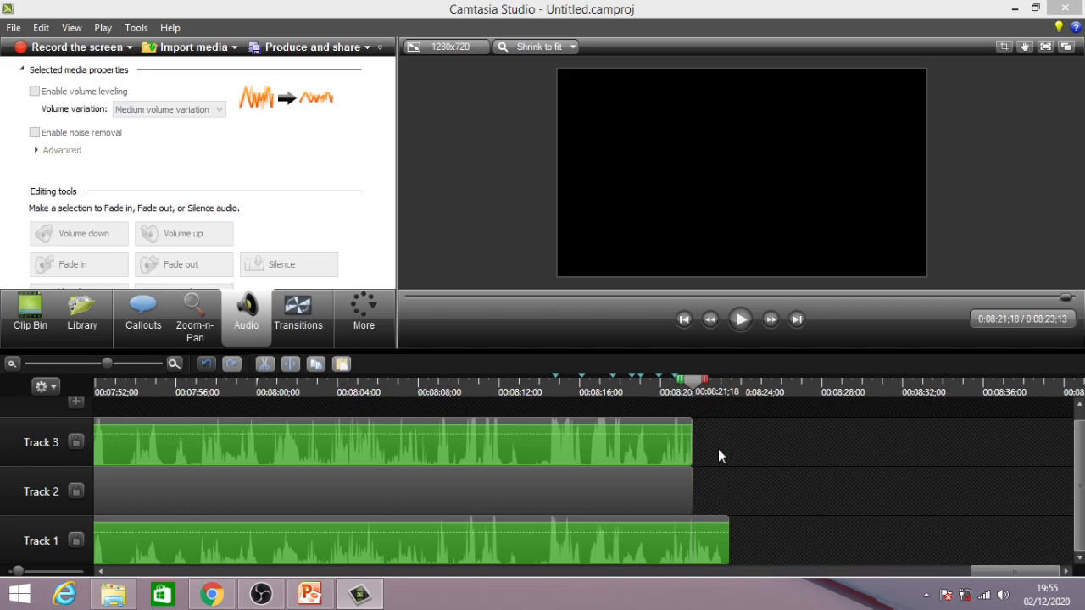
Split the Track 1 audio clip at 0:08:21;18, delete its end piece, and move the playhead back to 0:08:11;11.
left_click(714, 535)
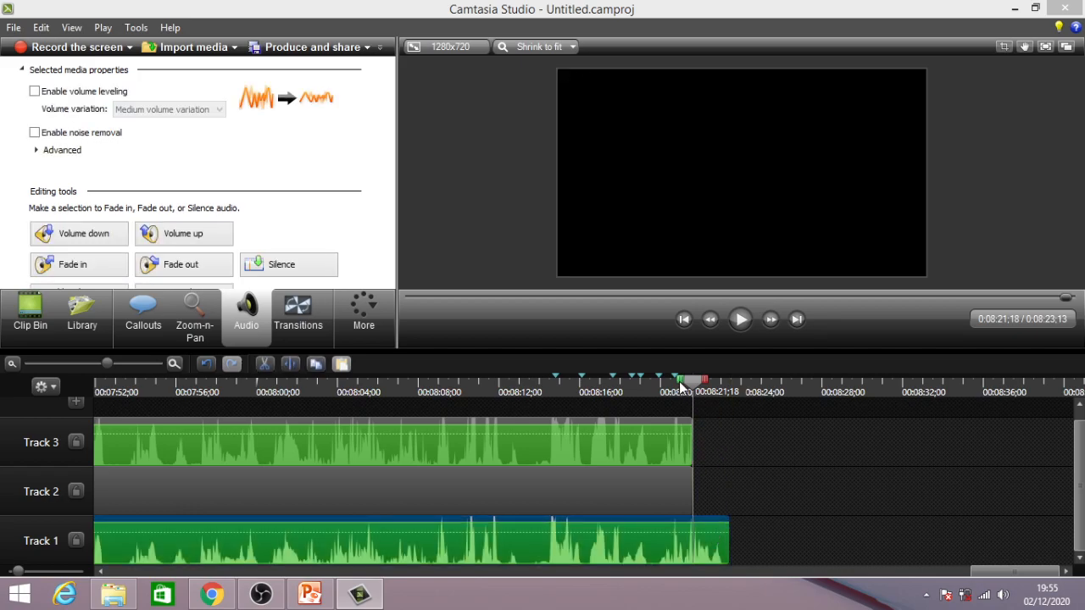
left_click(288, 364)
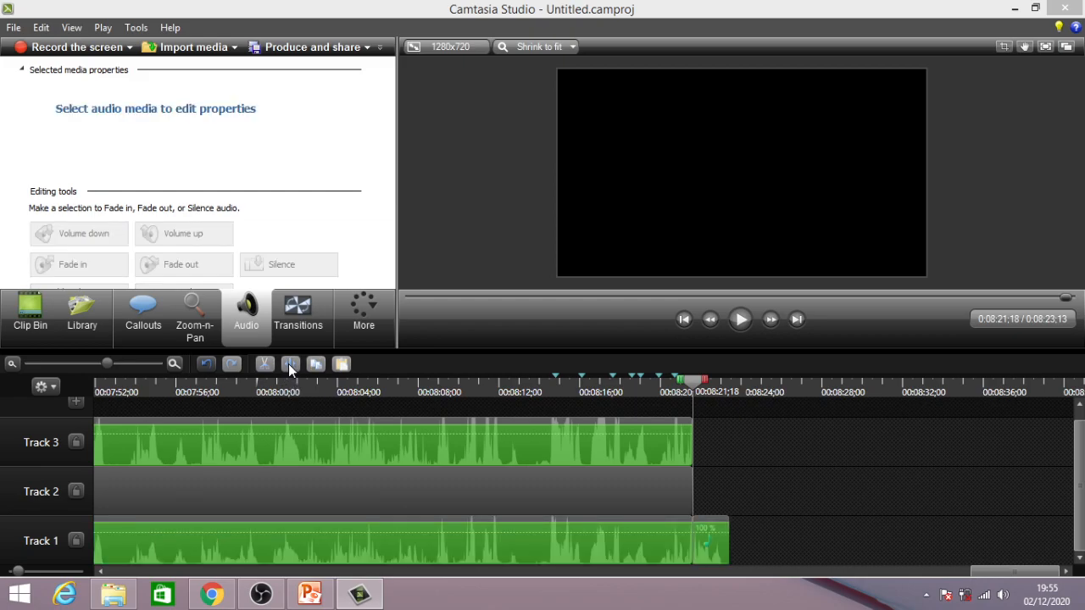
left_click(711, 558)
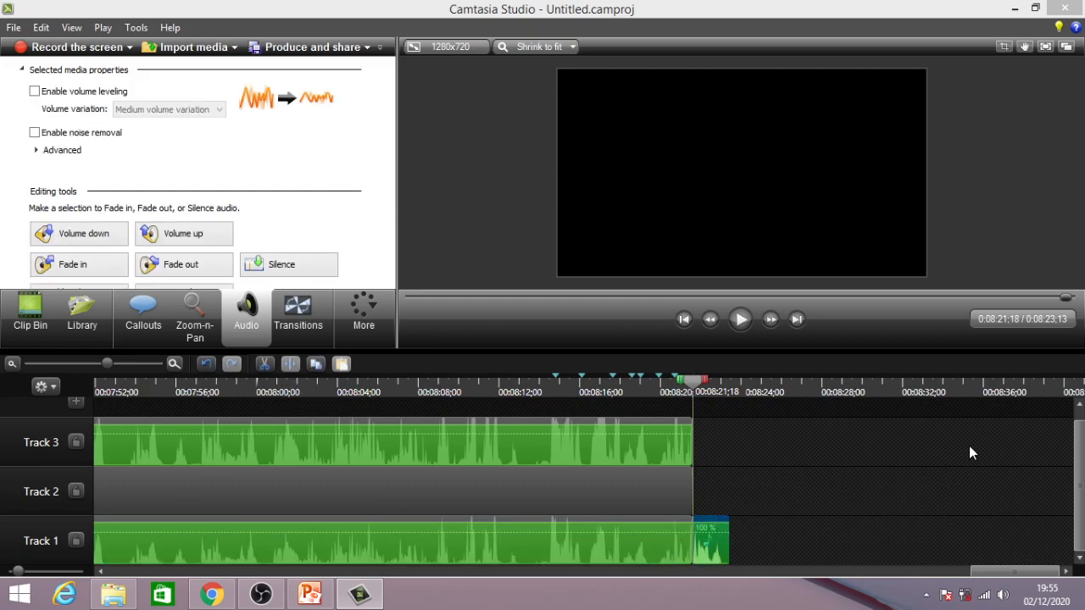
key("Delete")
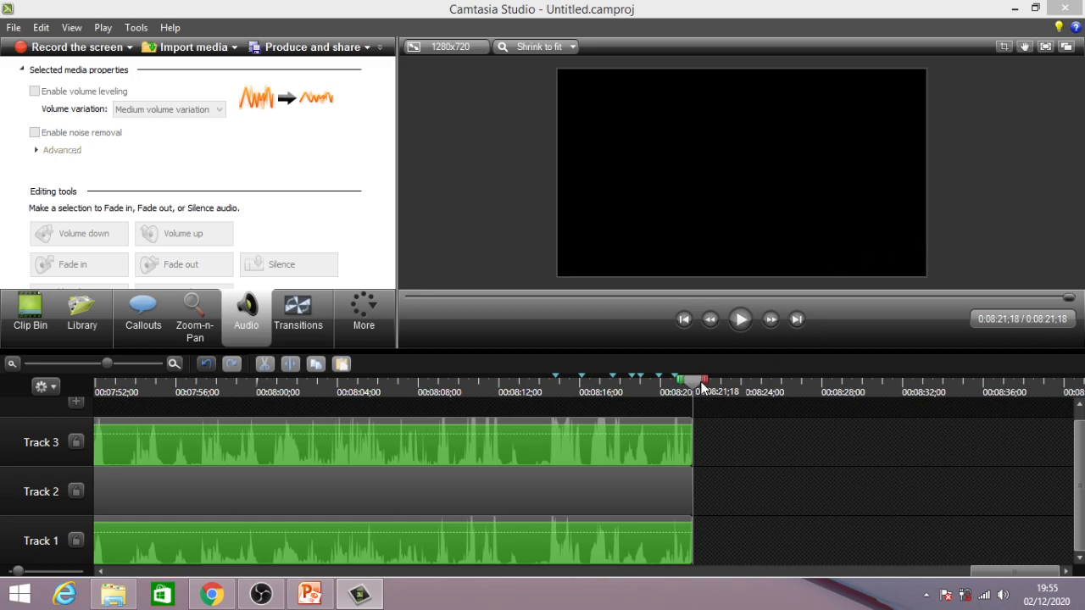
left_click_drag(695, 387, 472, 388)
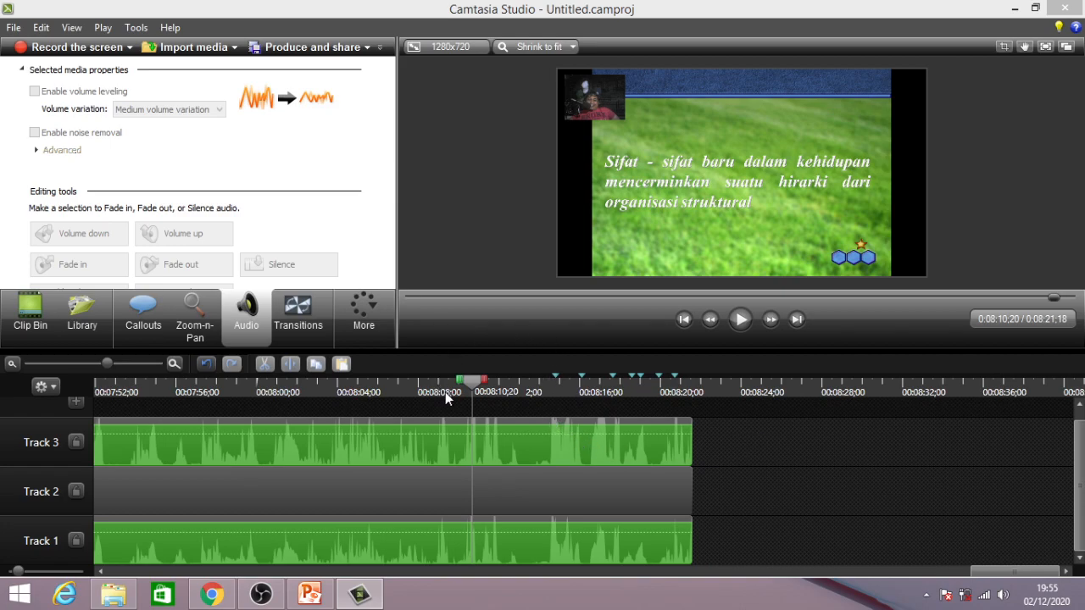
mouse_move(472, 381)
left_mouse_down()
mouse_move(539, 403)
mouse_move(486, 392)
left_mouse_up()
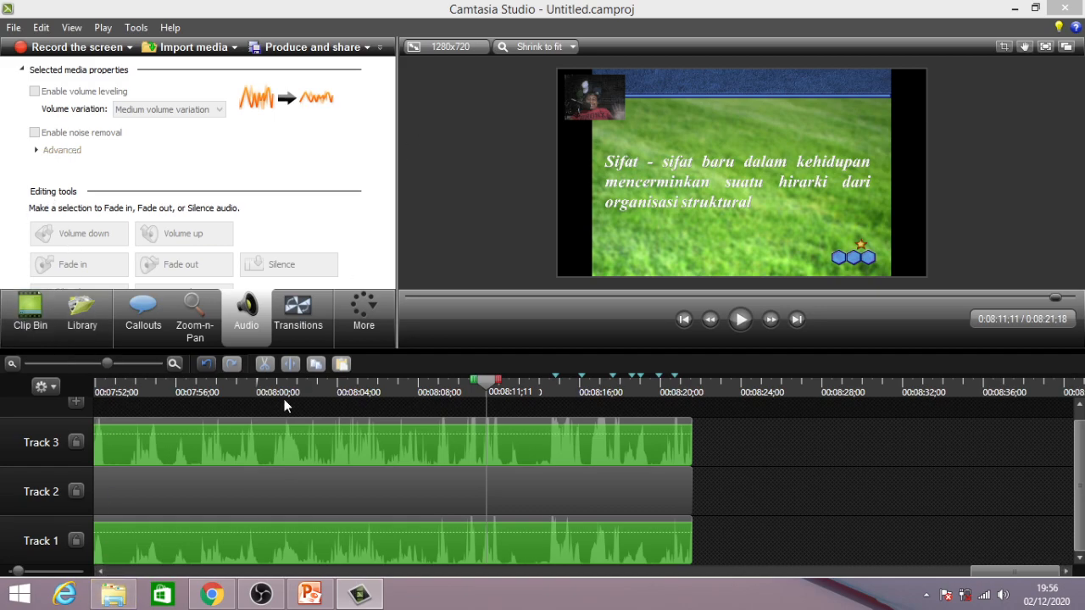
Bring the Glacier Express - 45569 video from the FOTAGE folder in File Explorer's Downloads into Camtasia's clip bin.
left_click(24, 317)
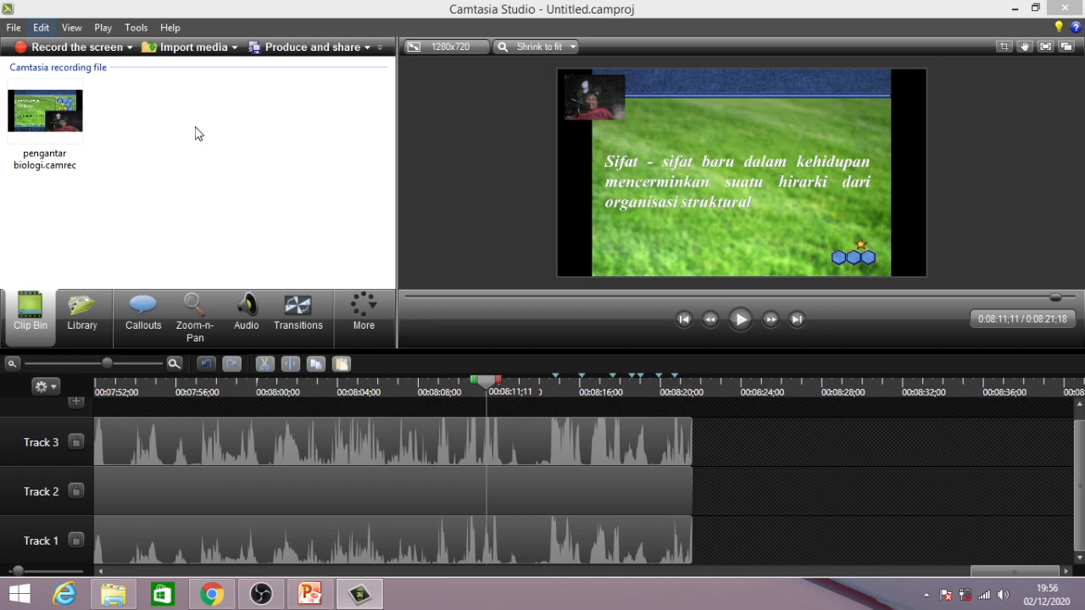
left_click(116, 597)
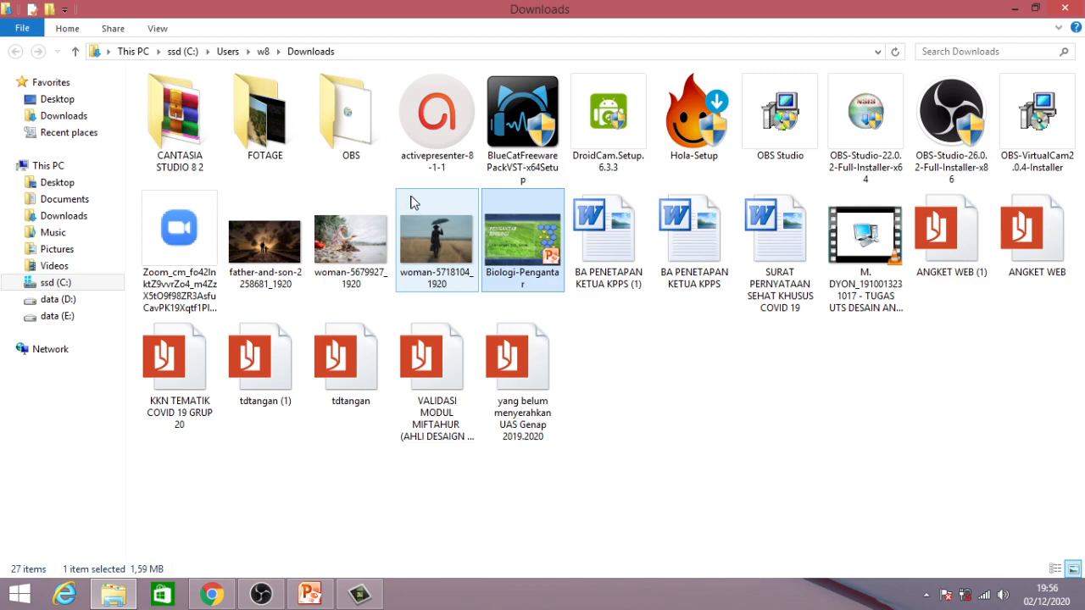
double_click(263, 124)
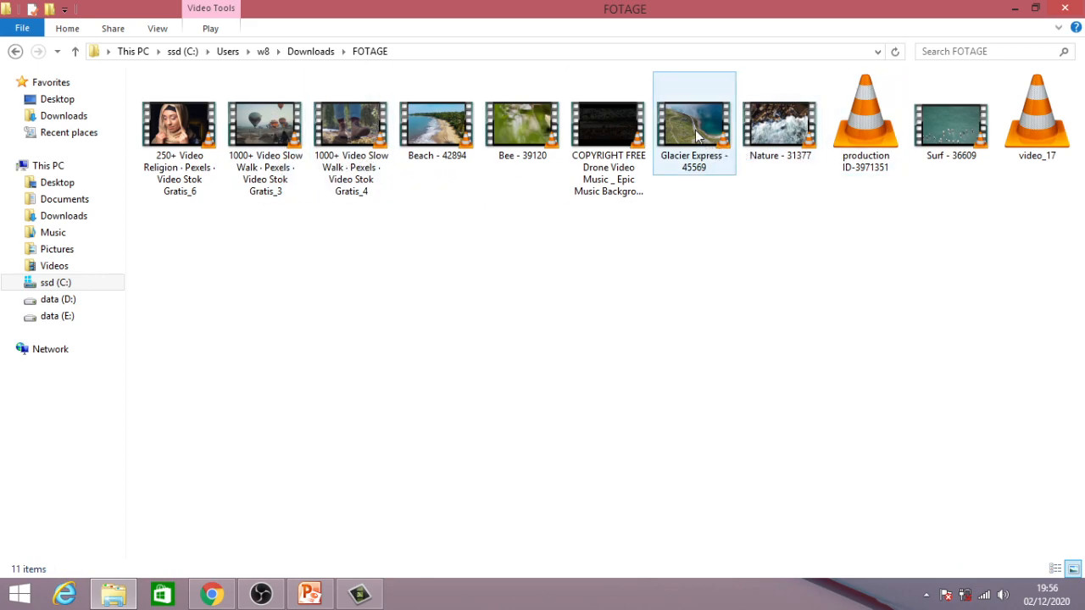
left_click(710, 172)
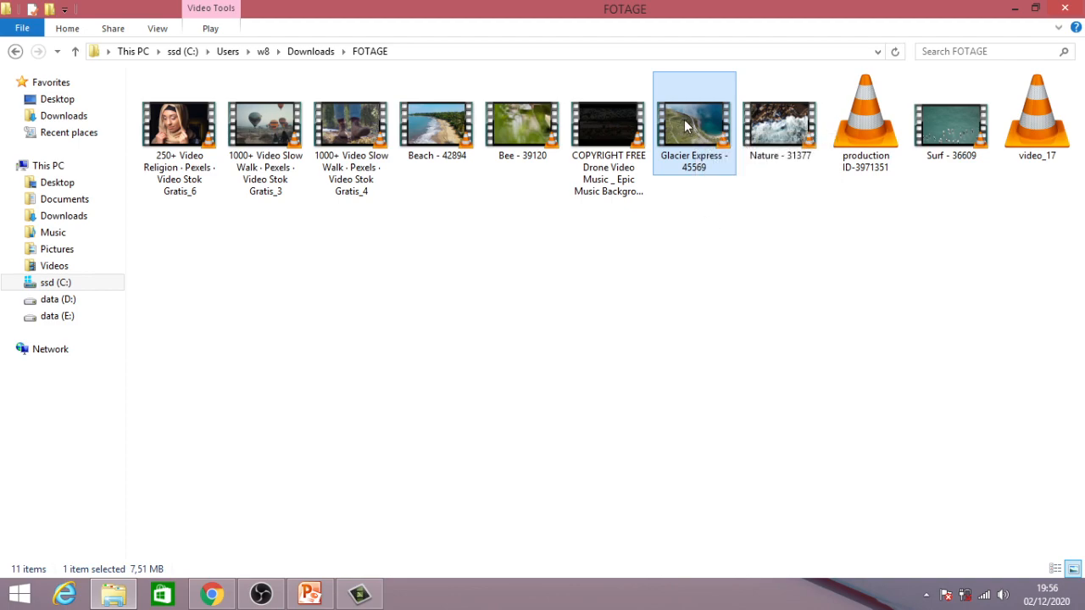
left_click_drag(686, 125, 90, 228)
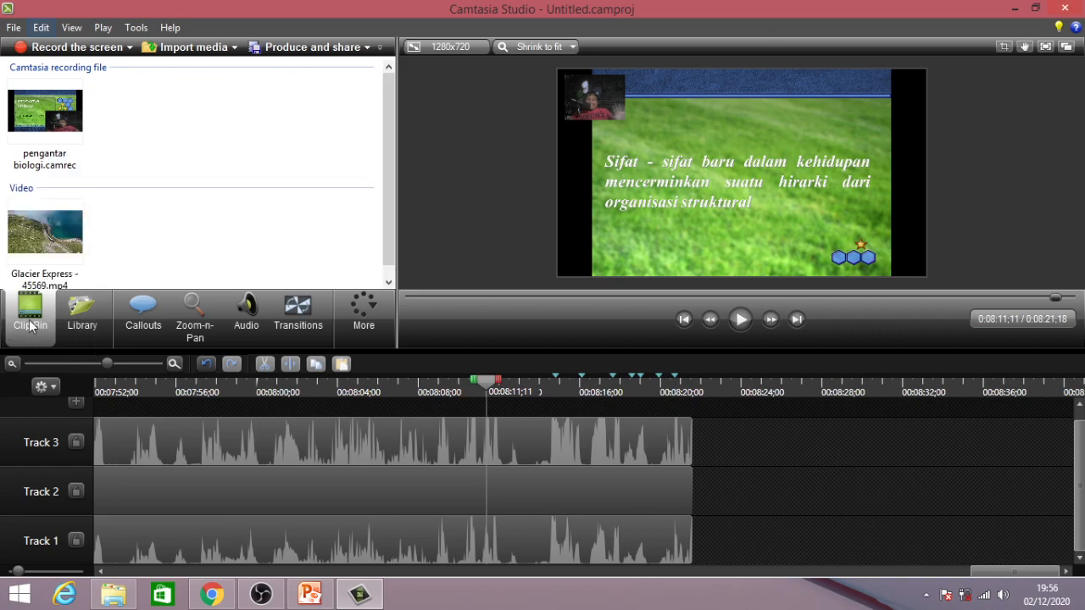
left_click(81, 324)
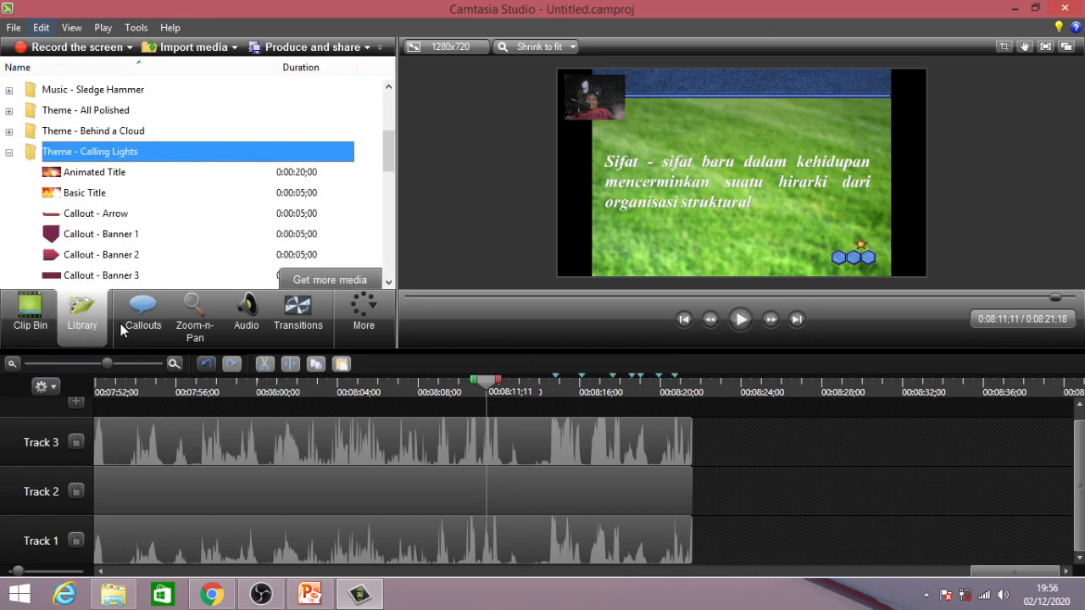
left_click(301, 310)
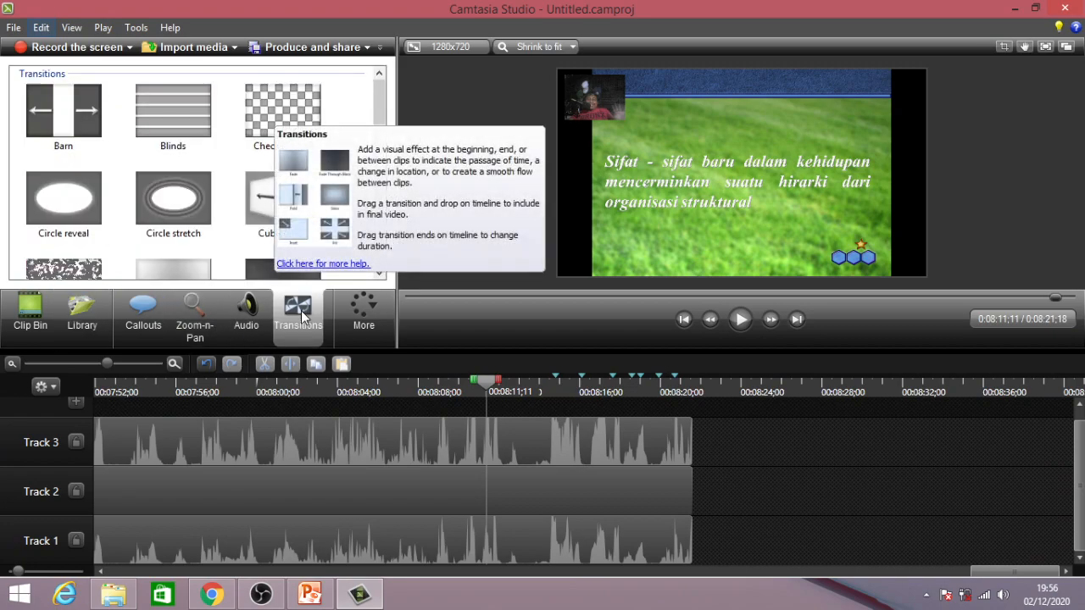
left_click(241, 313)
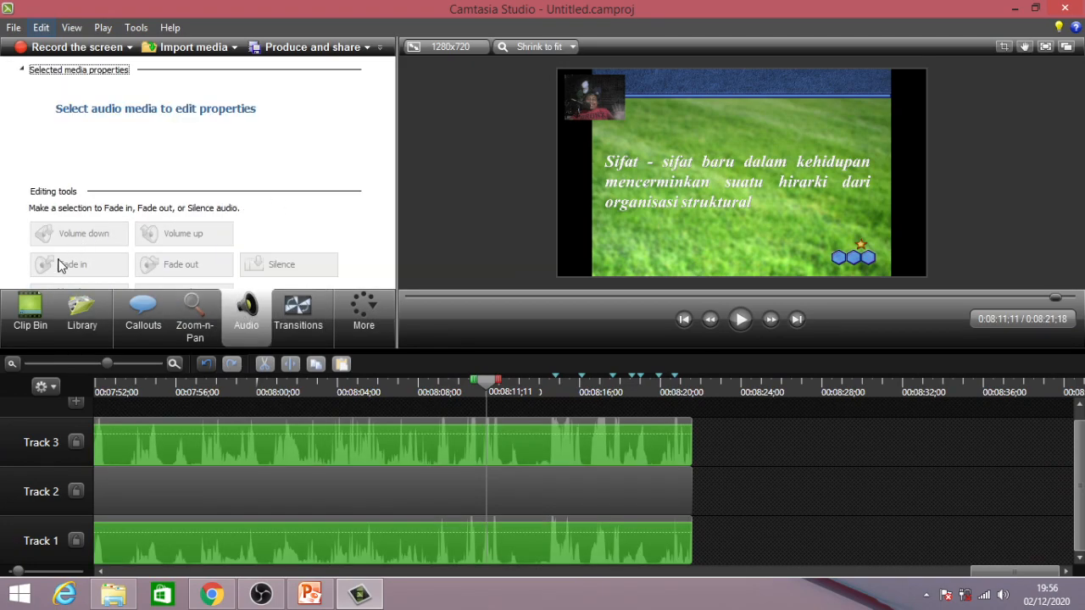
left_click(32, 318)
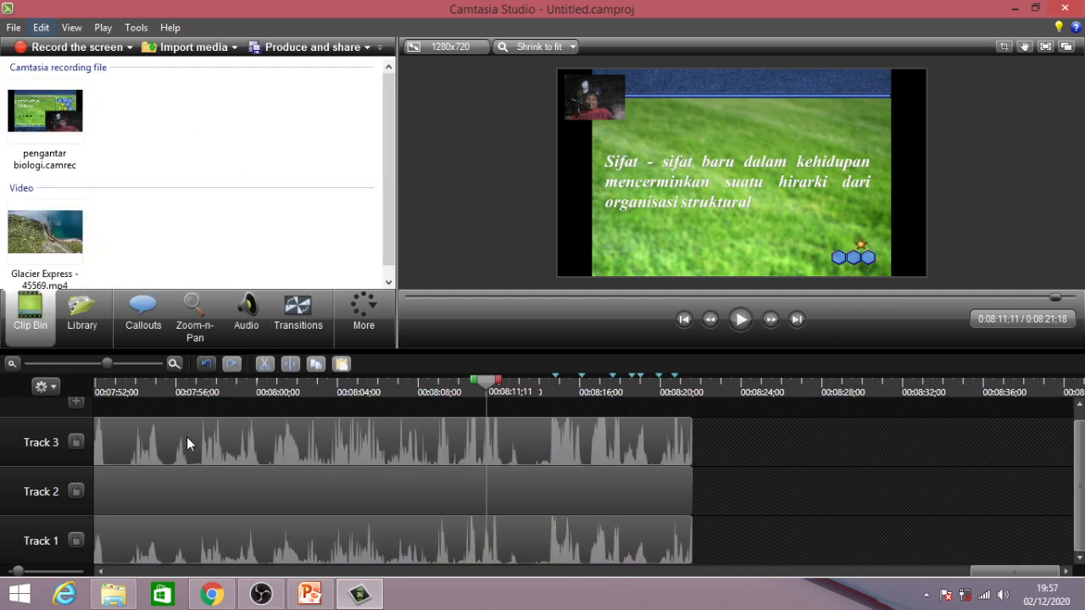
Add the Bee - 39120 video from the FOTAGE folder in File Explorer to Camtasia's clip bin.
left_click(119, 599)
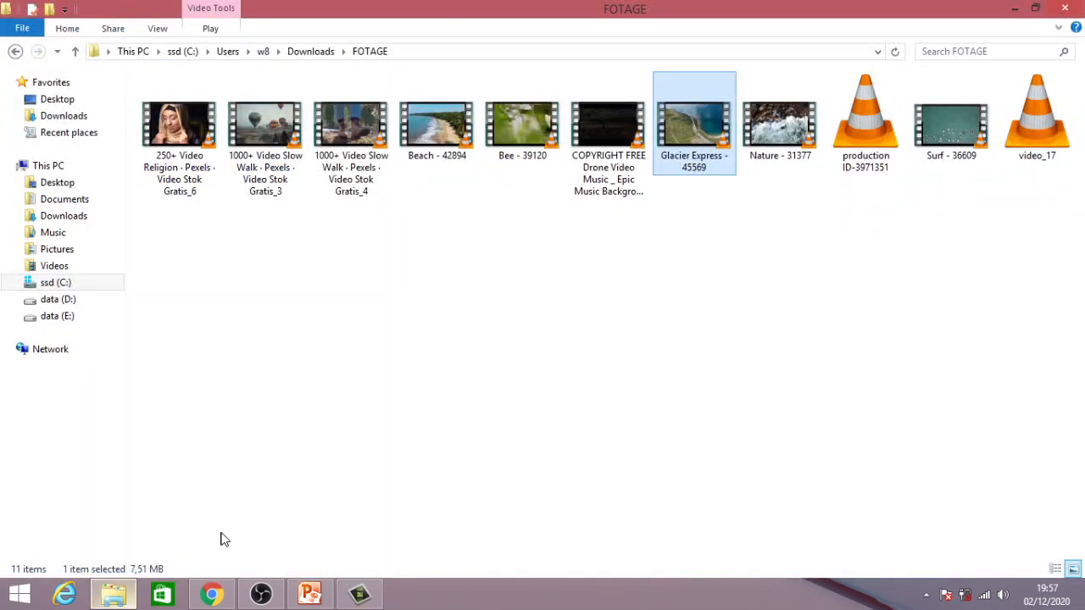
left_click(519, 132)
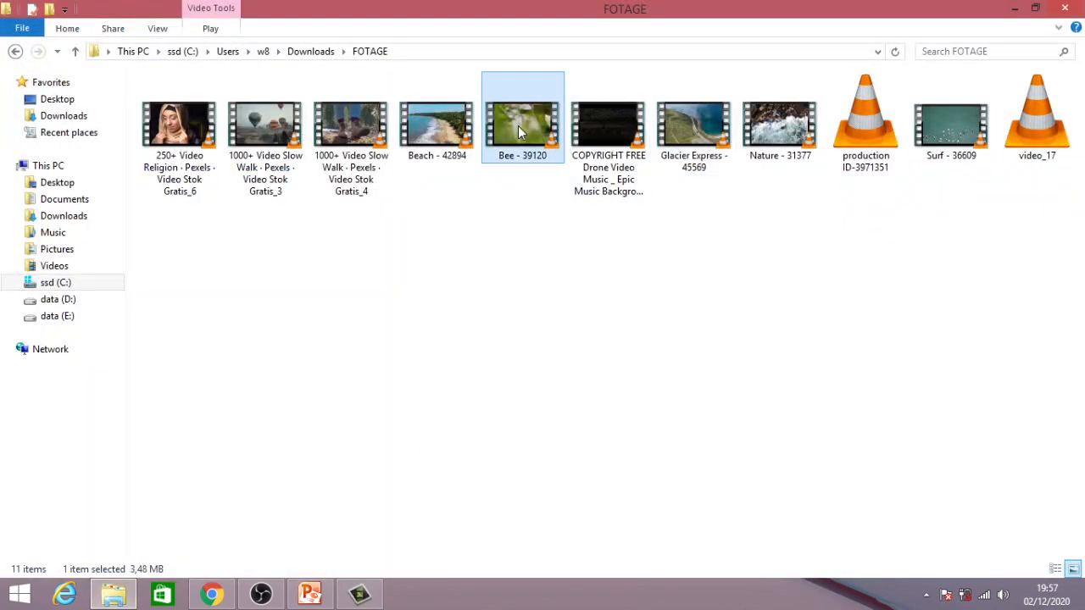
left_click_drag(522, 125, 163, 239)
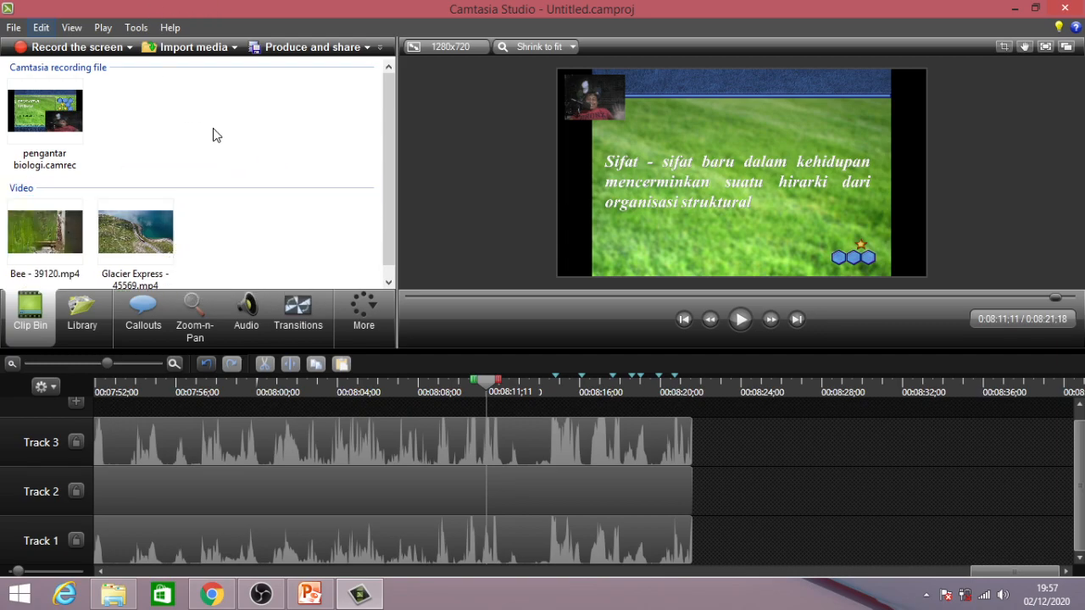
Import the hot-air balloon video "1000+ Video Slow Walk · Pexels · Video Stok Gratis_3" from Downloads > FOTAGE using Import media.
left_click(14, 30)
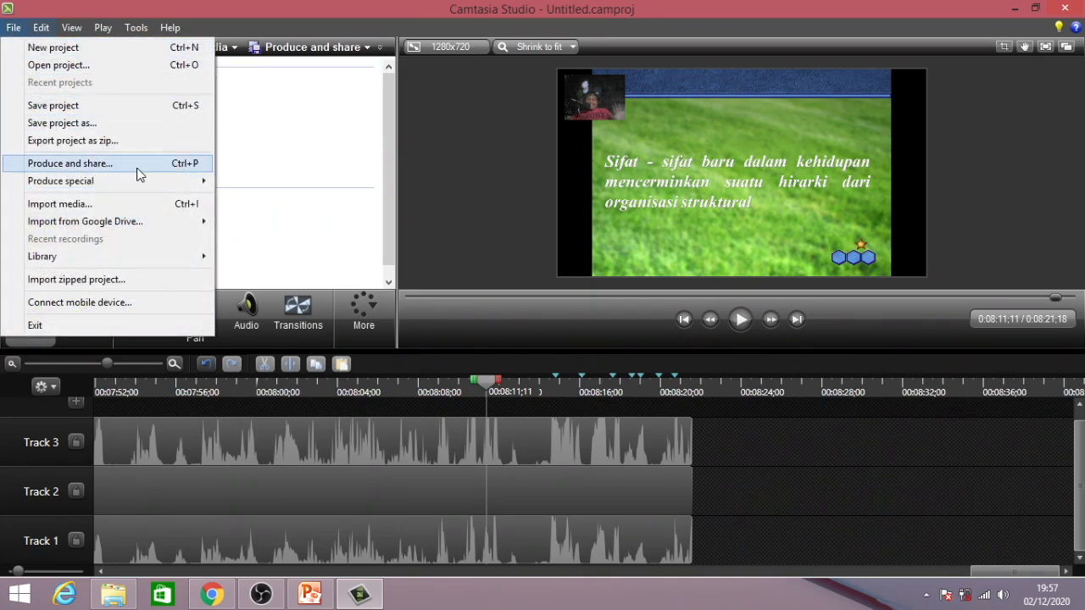
left_click(153, 205)
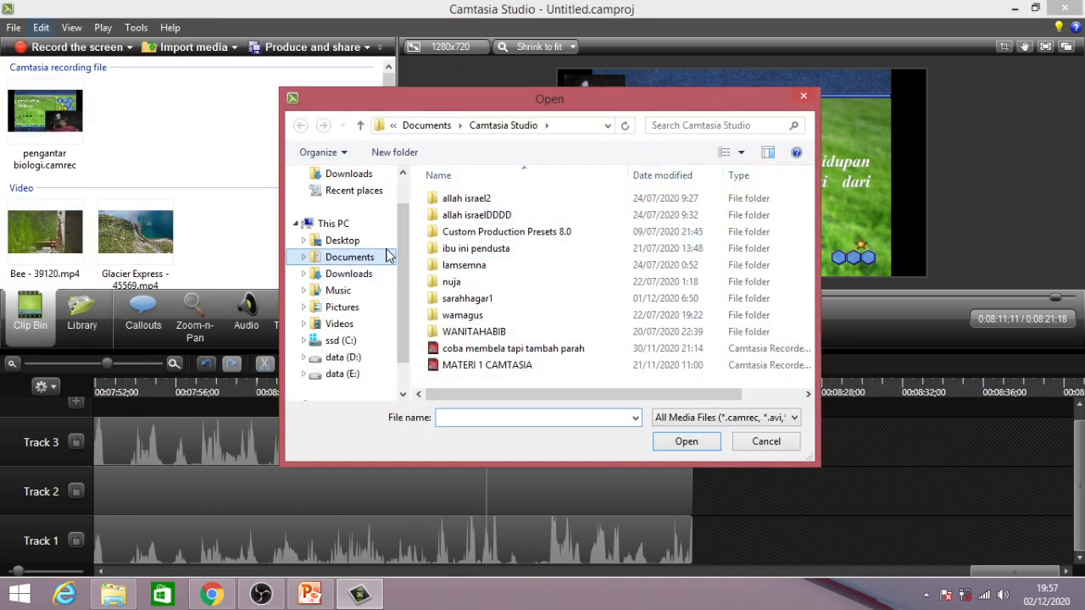
left_click(383, 276)
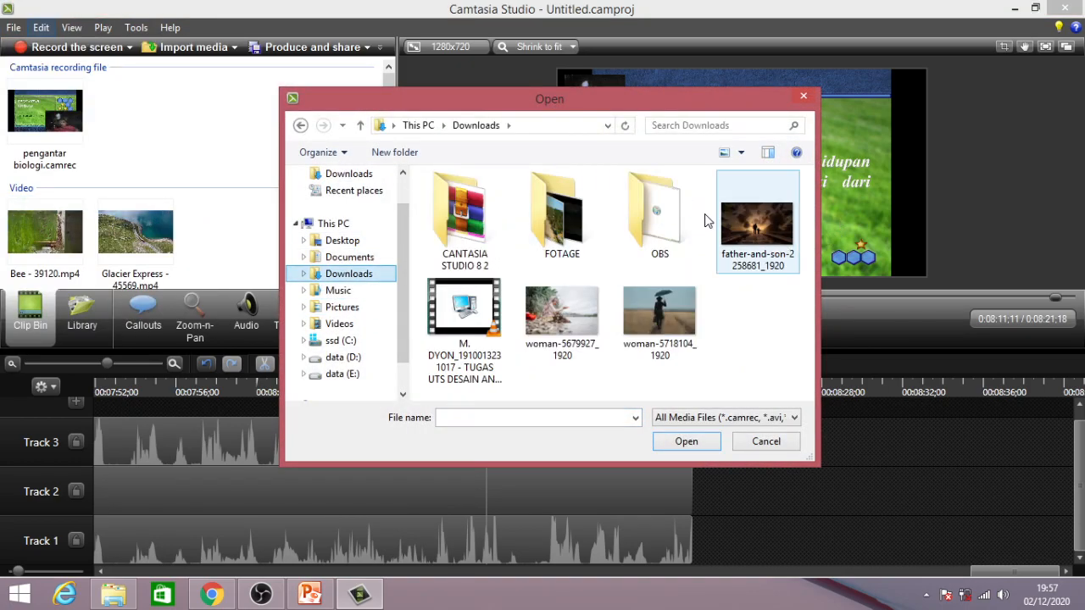
double_click(566, 206)
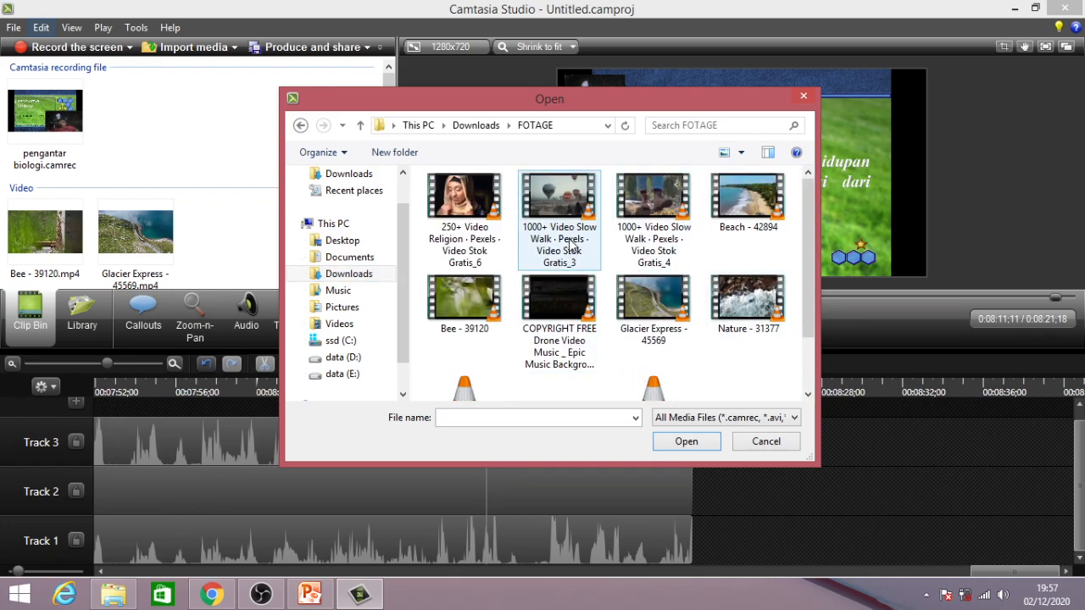
left_click(555, 207)
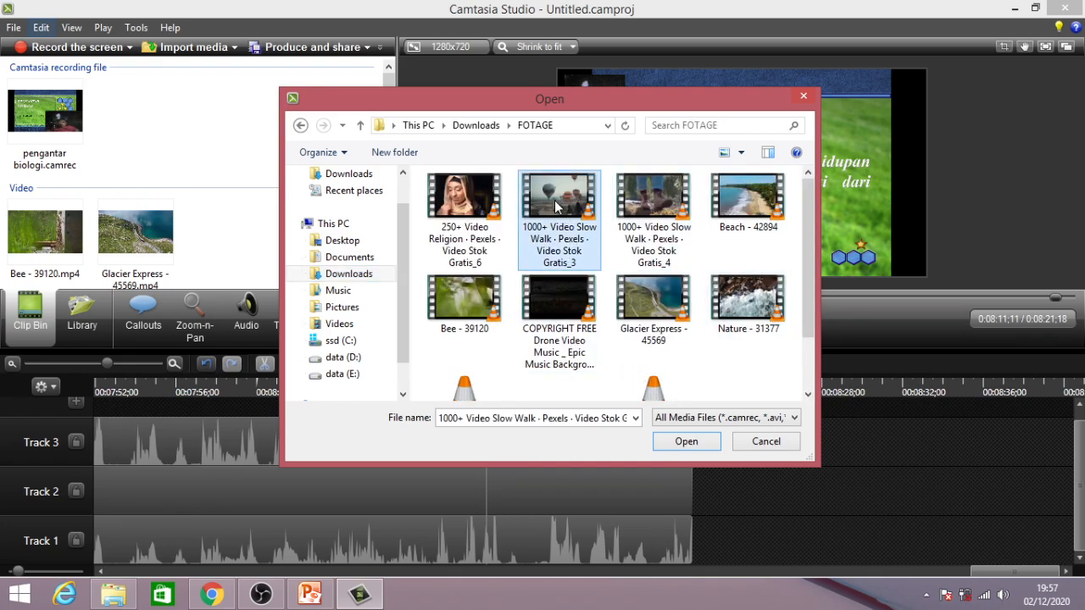
left_click(685, 441)
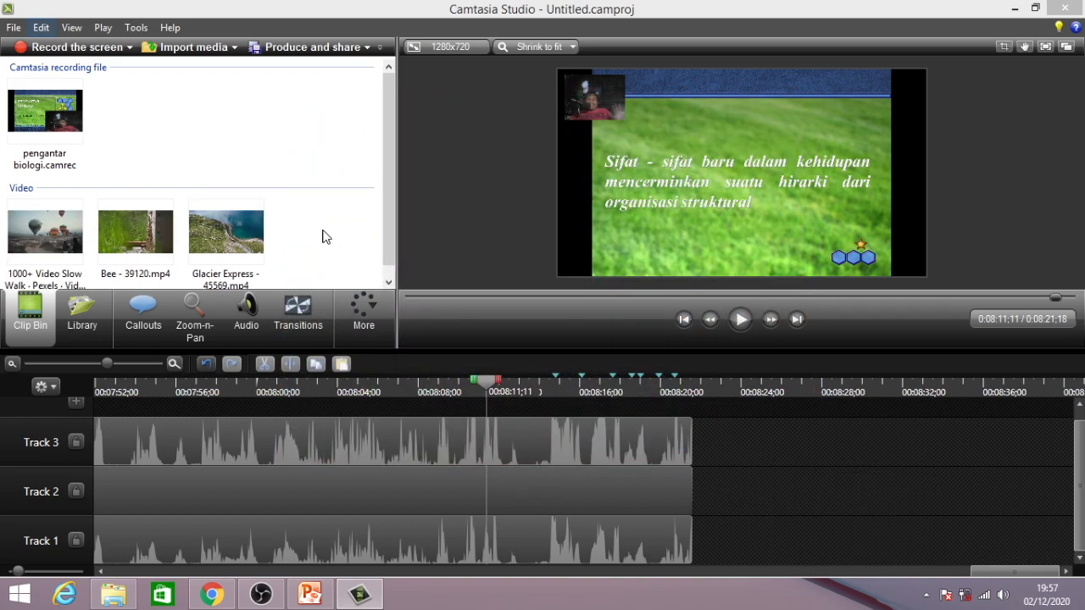
left_click(113, 593)
left_click(552, 261)
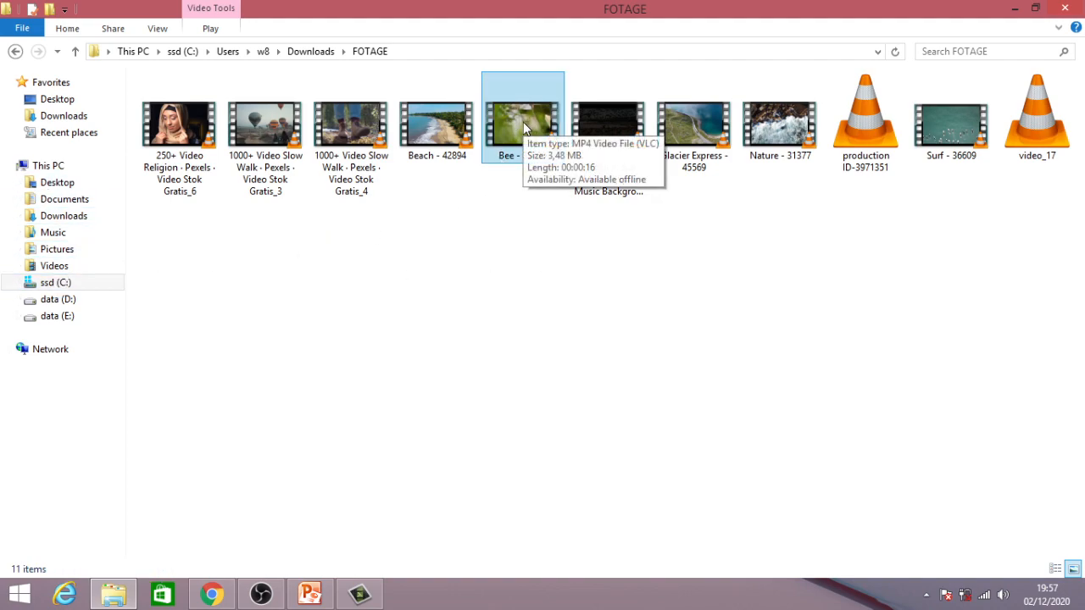
left_click(361, 595)
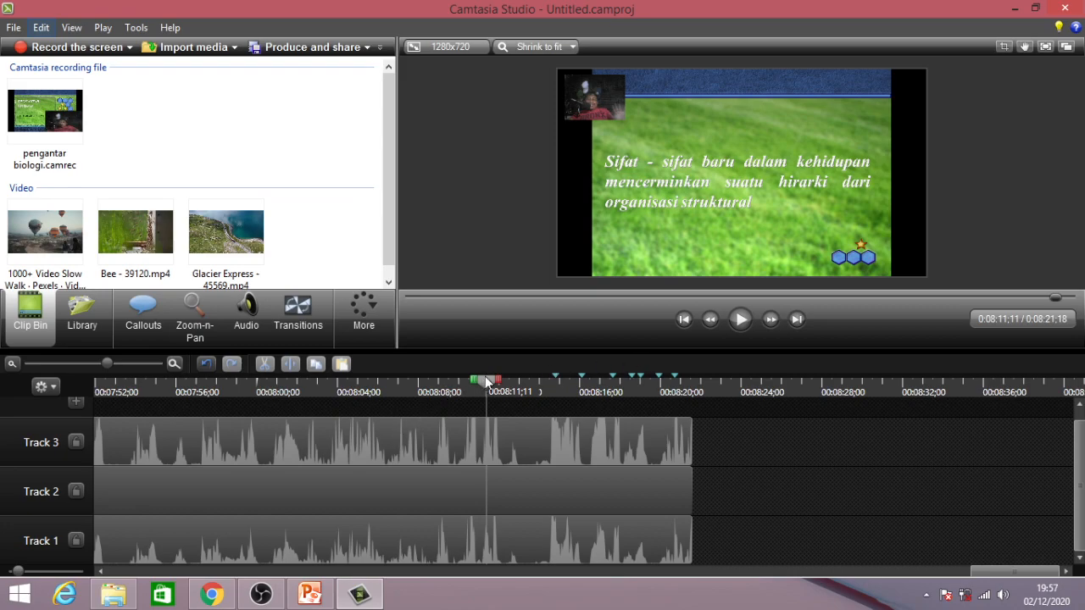
Place the Glacier Express - 45569.mp4 clip on Track 3 directly against the end of the camera clip.
left_click(240, 234)
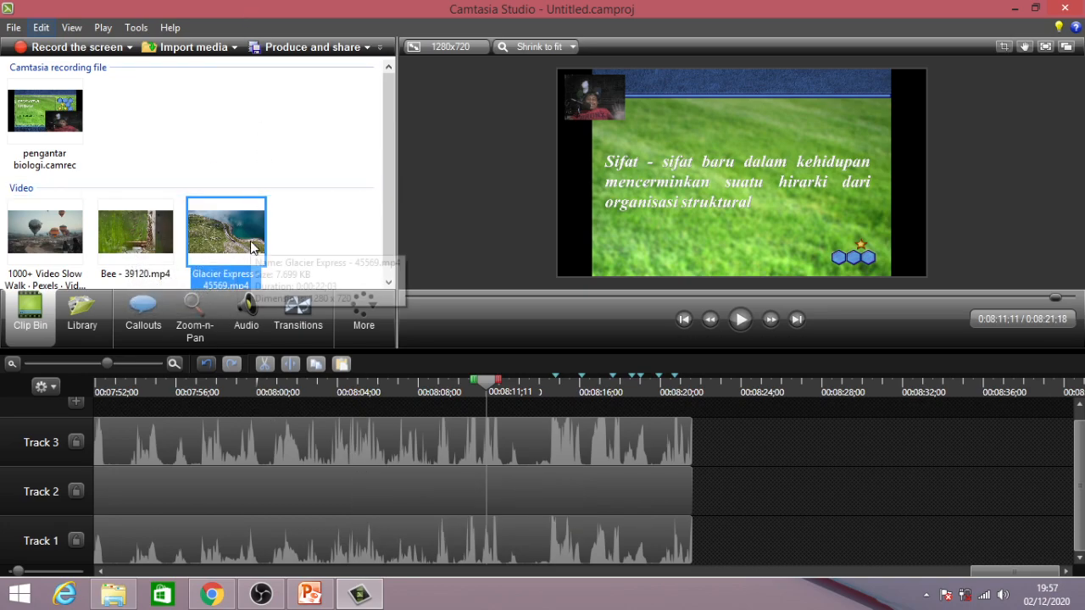
left_click_drag(216, 235, 658, 389)
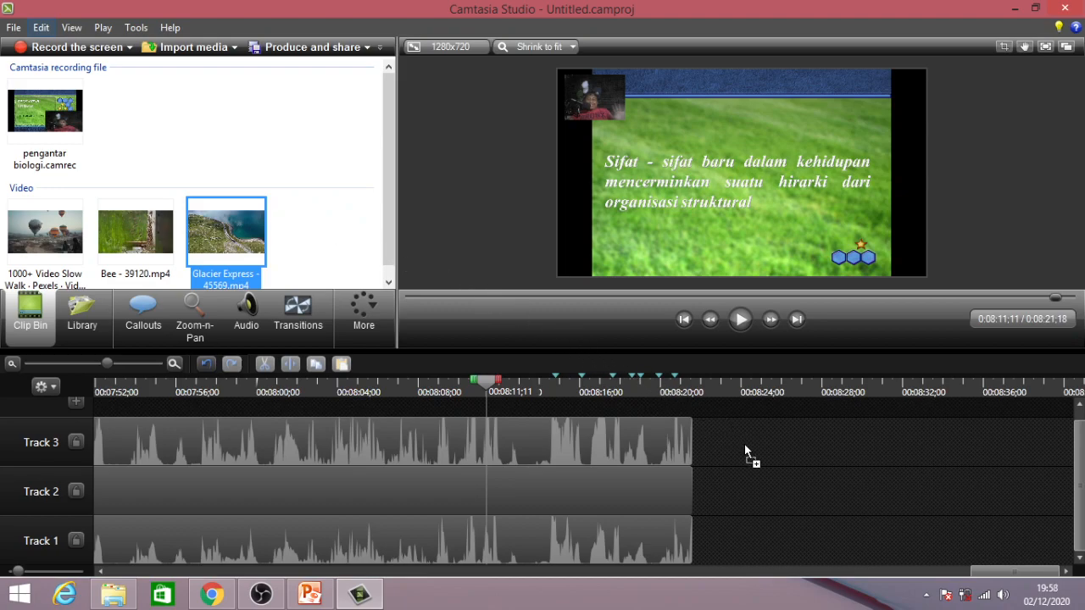
left_click_drag(745, 446, 743, 444)
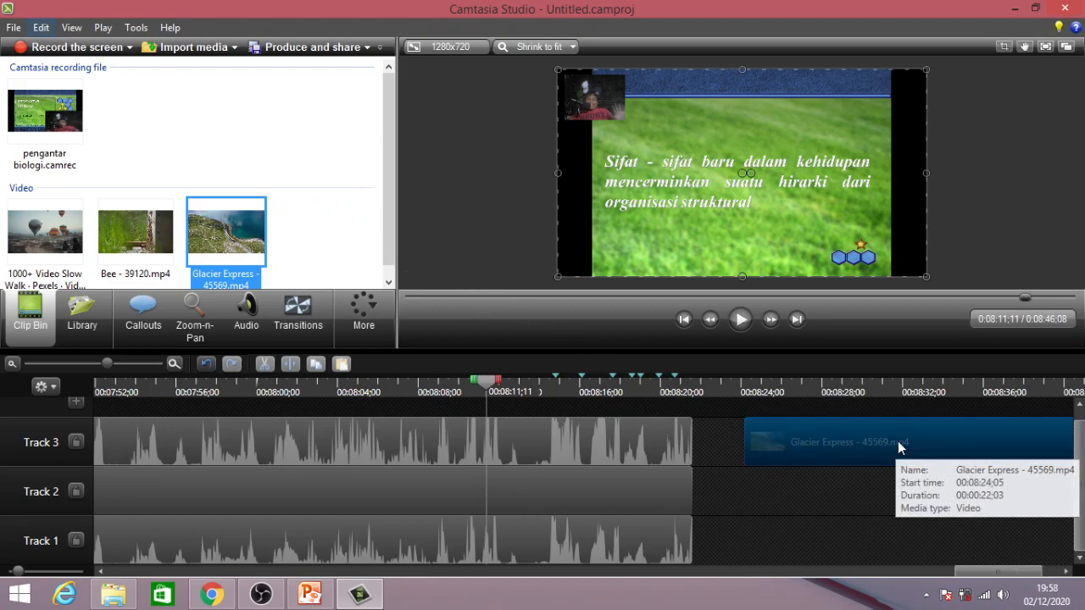
left_click_drag(897, 442, 844, 445)
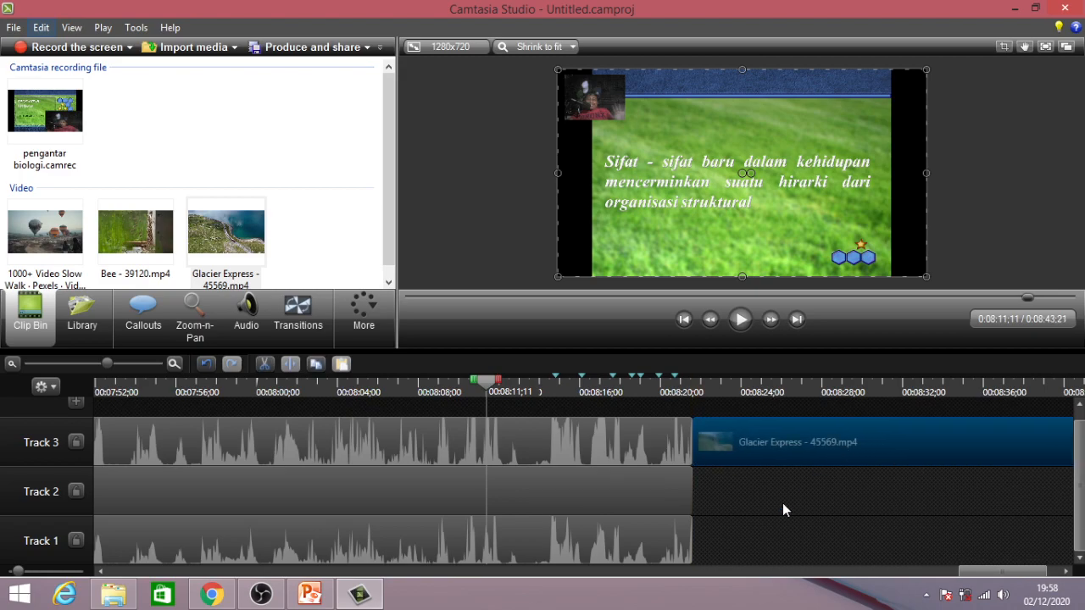
Play the timeline from 0:08:20;21 to preview the change from the lesson recording to the Glacier Express clip.
left_click_drag(490, 387, 675, 388)
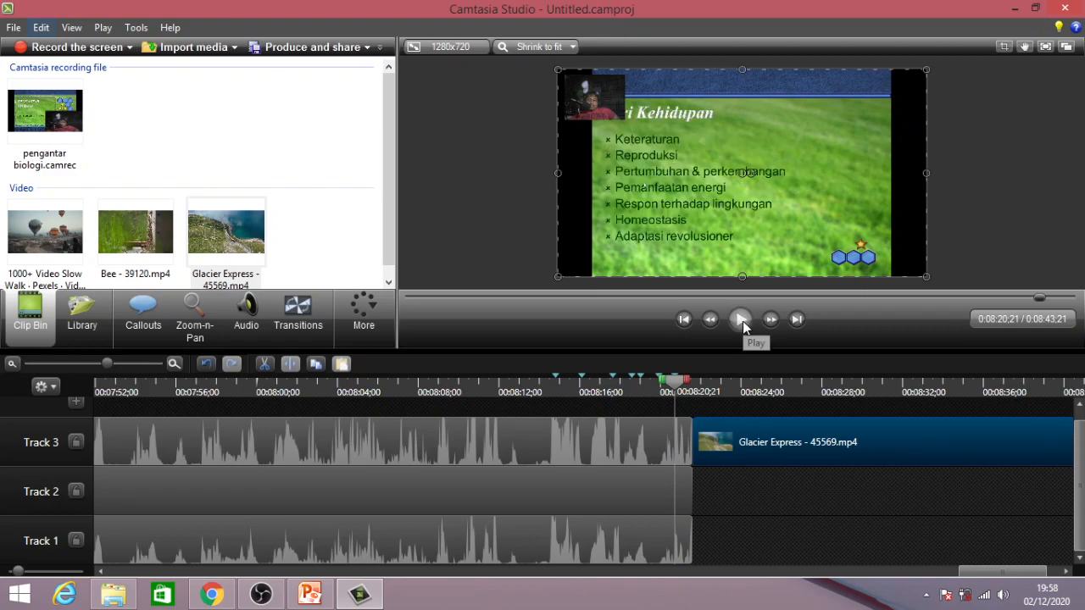
left_click(741, 320)
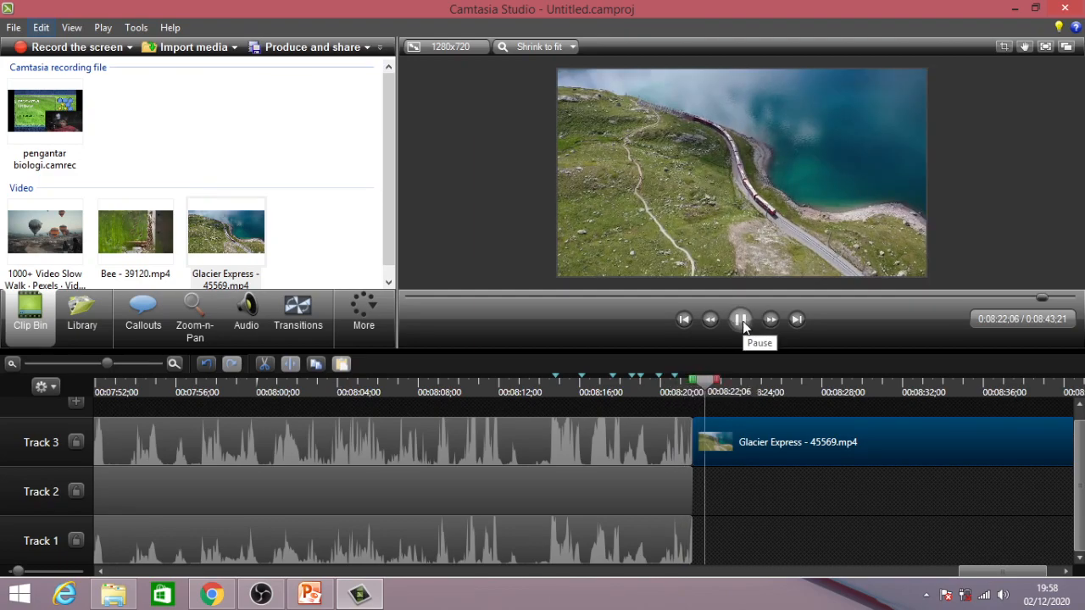
left_click(741, 321)
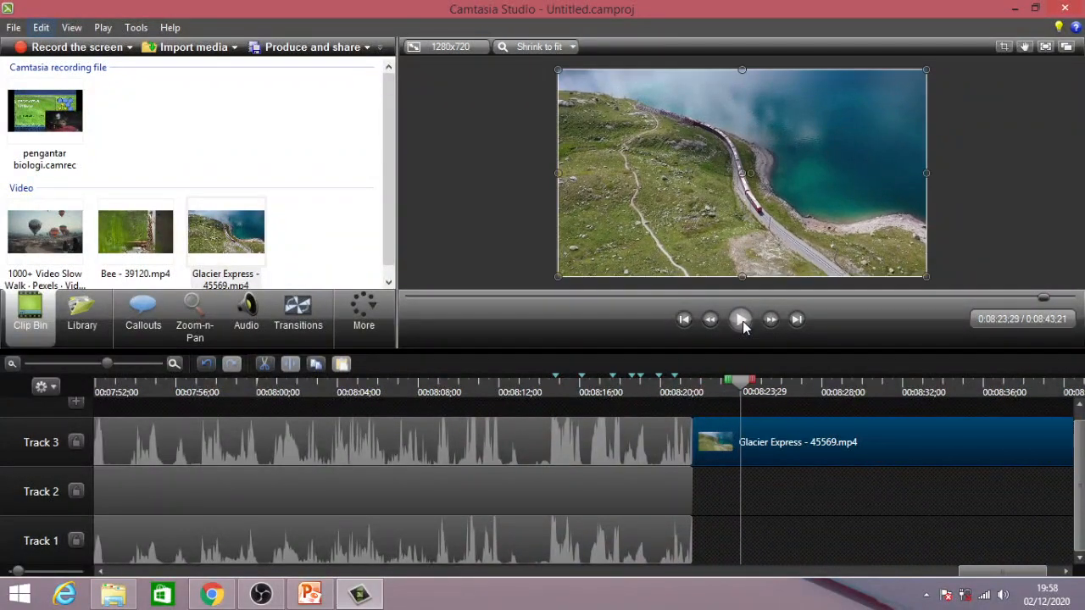
left_click(742, 322)
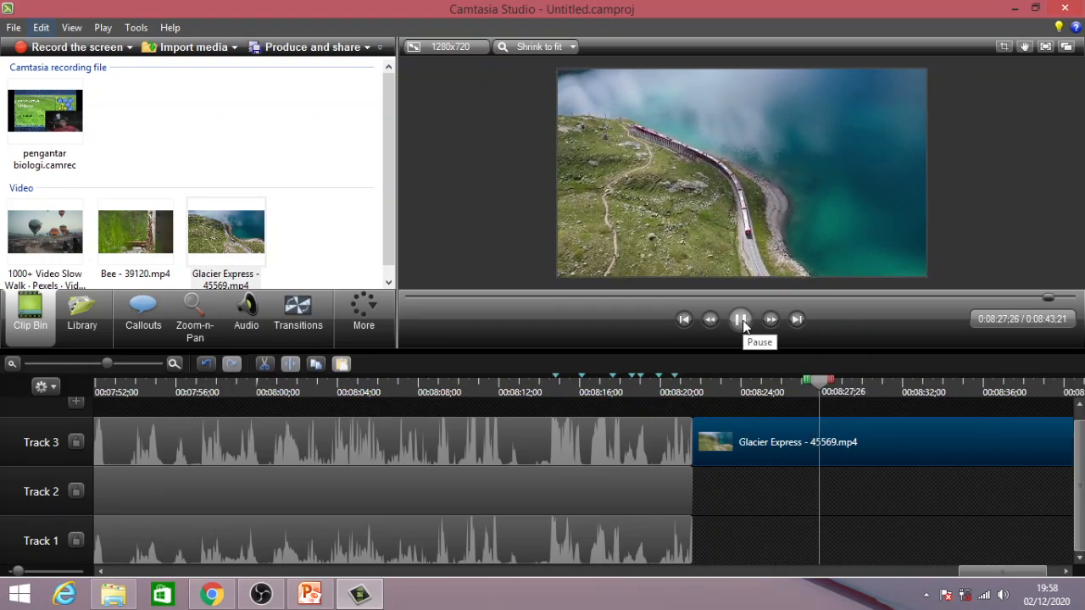
left_click(742, 322)
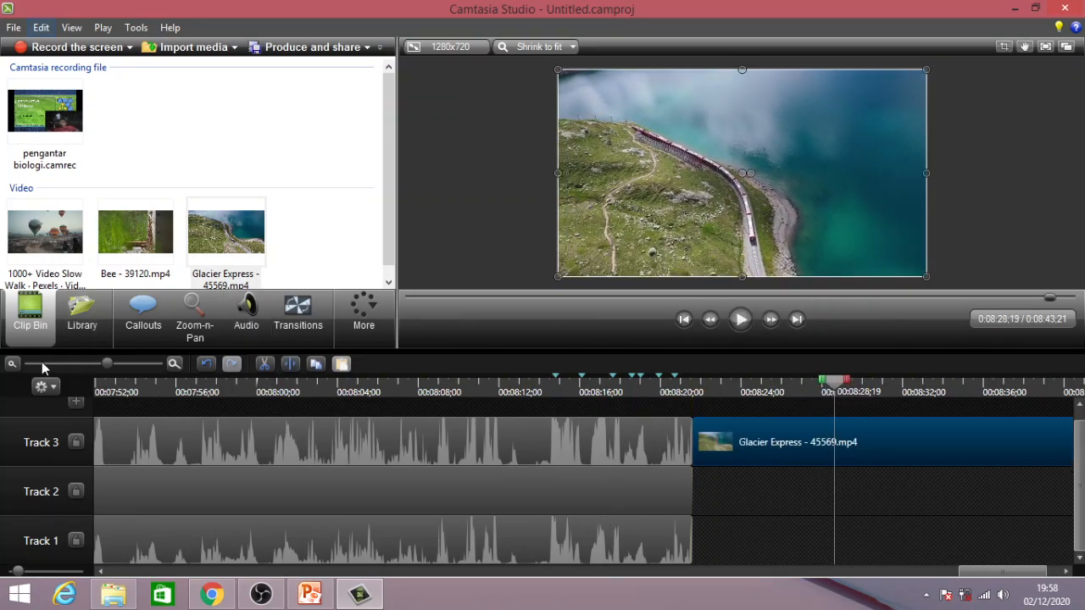
Split the Glacier Express clip on Track 3 at 0:08:38;01 and delete the part after the cut.
left_click(12, 364)
left_click(12, 364)
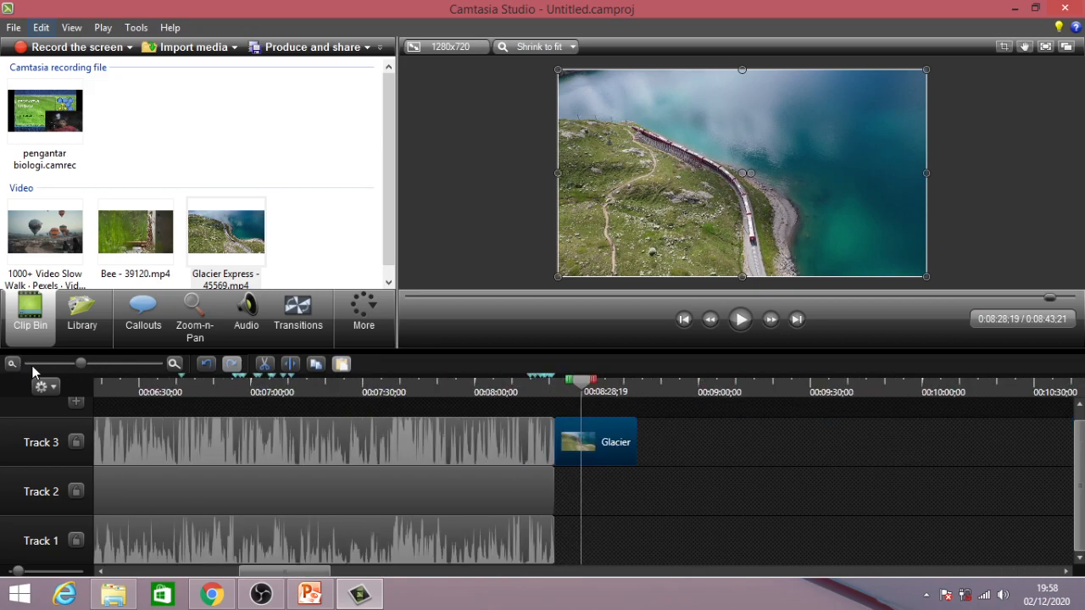
left_click(12, 363)
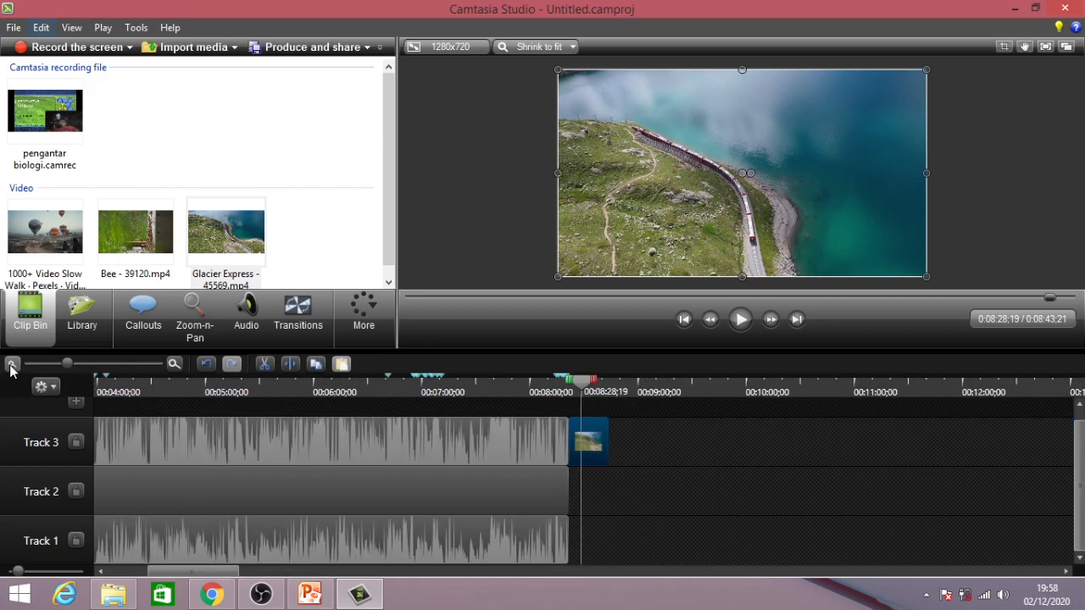
left_click(174, 363)
left_click(174, 364)
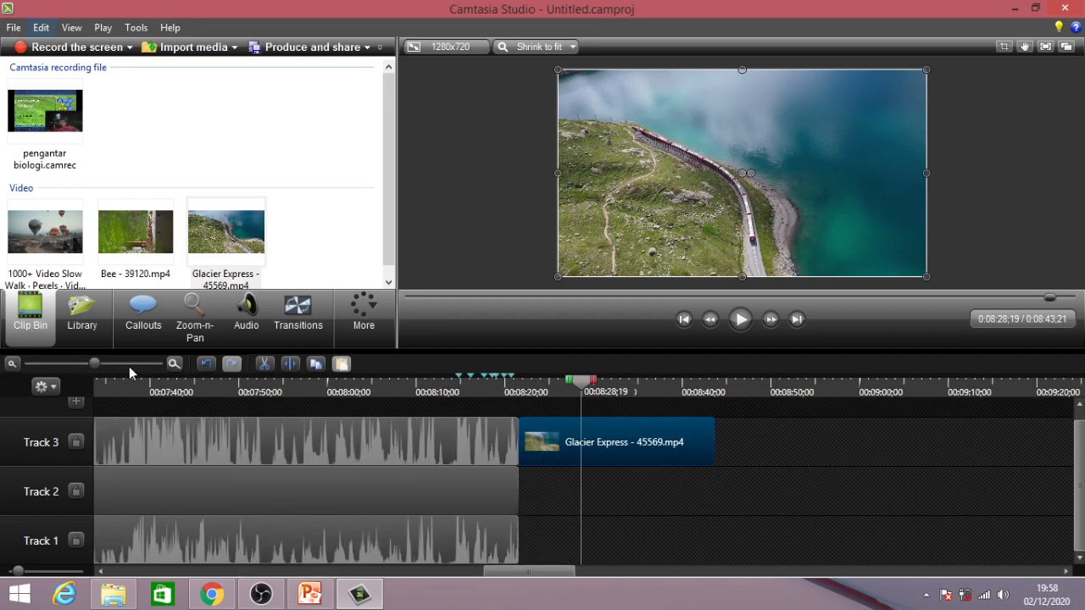
left_click_drag(582, 387, 663, 400)
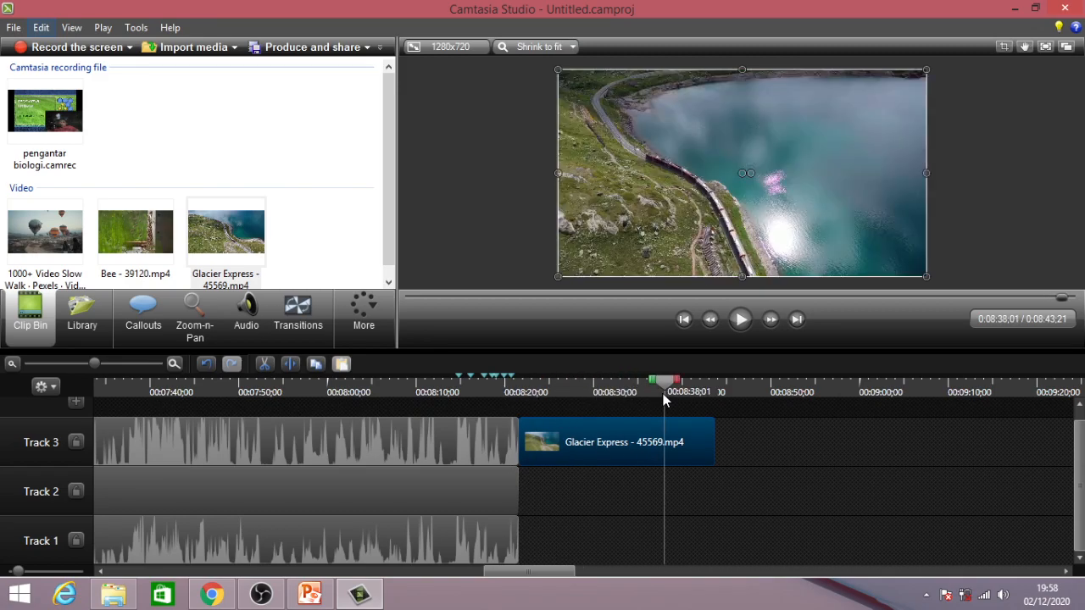
left_click(836, 449)
left_click(612, 444)
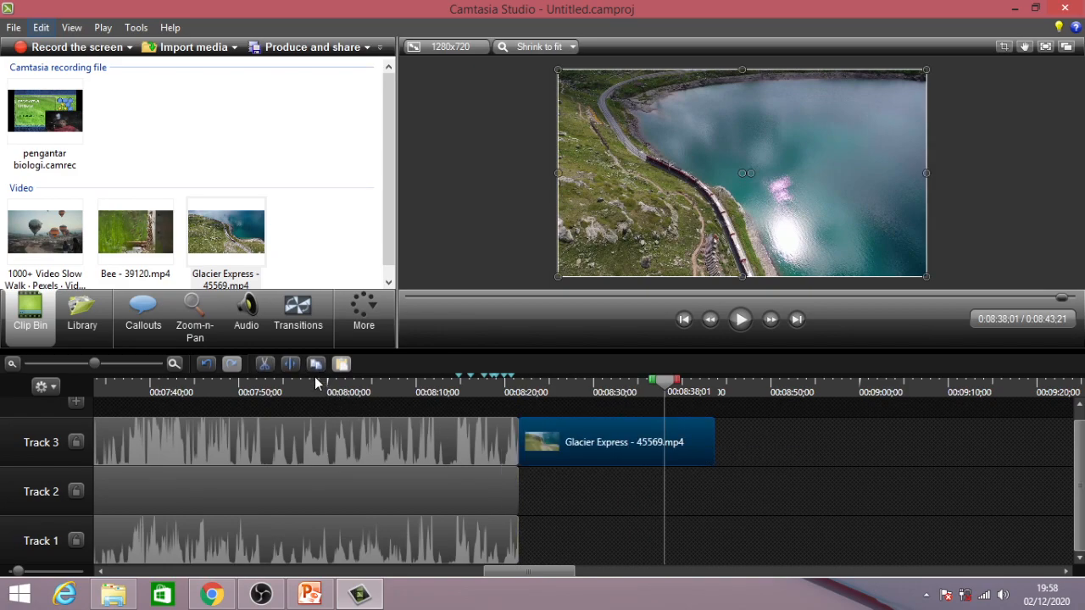
left_click(291, 365)
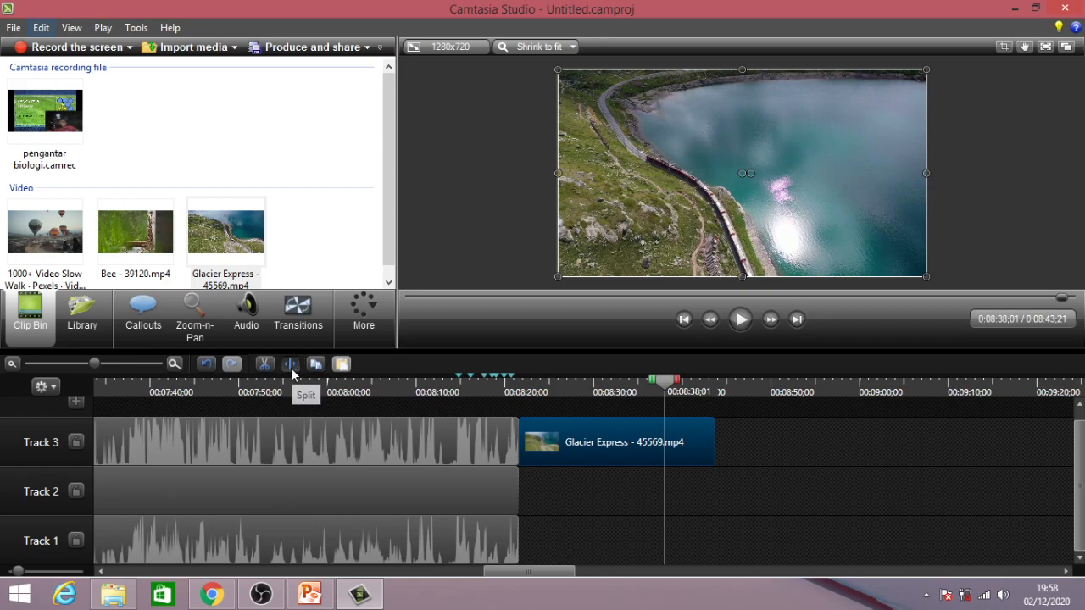
left_click(695, 452)
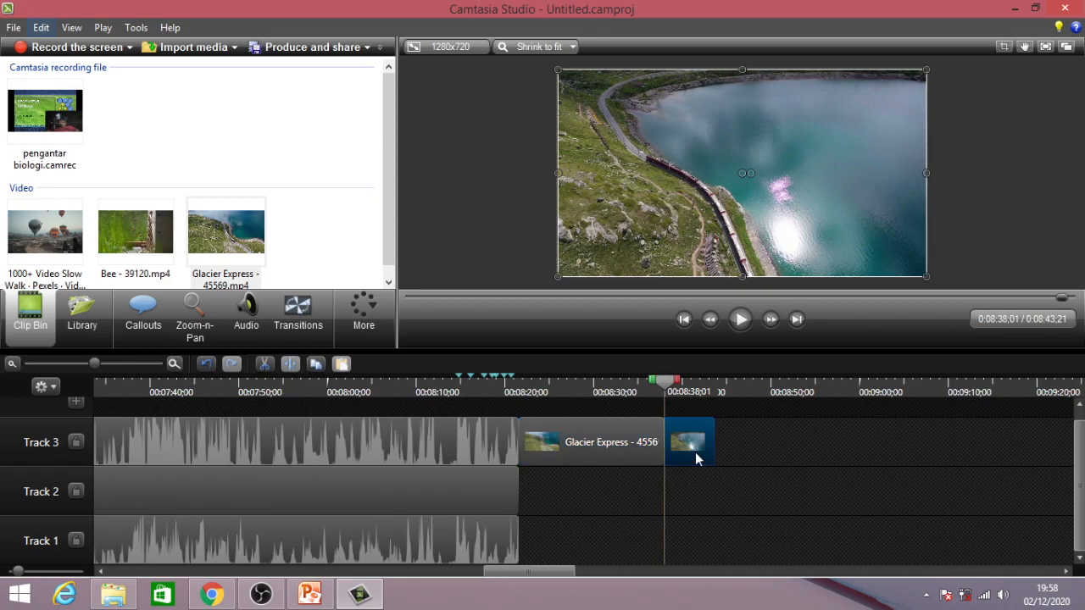
key("Delete")
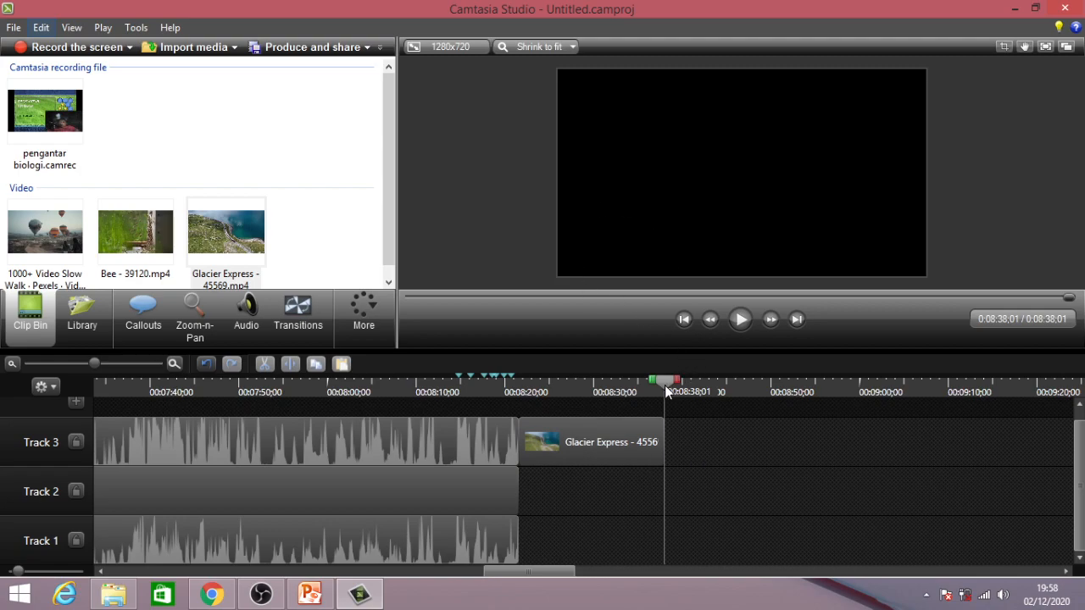
Split the lesson recording on Tracks 1 to 3 at 0:07:53;02 and shift everything after the cut to 0:08:43;25, opening a gap.
left_click_drag(666, 390, 266, 388)
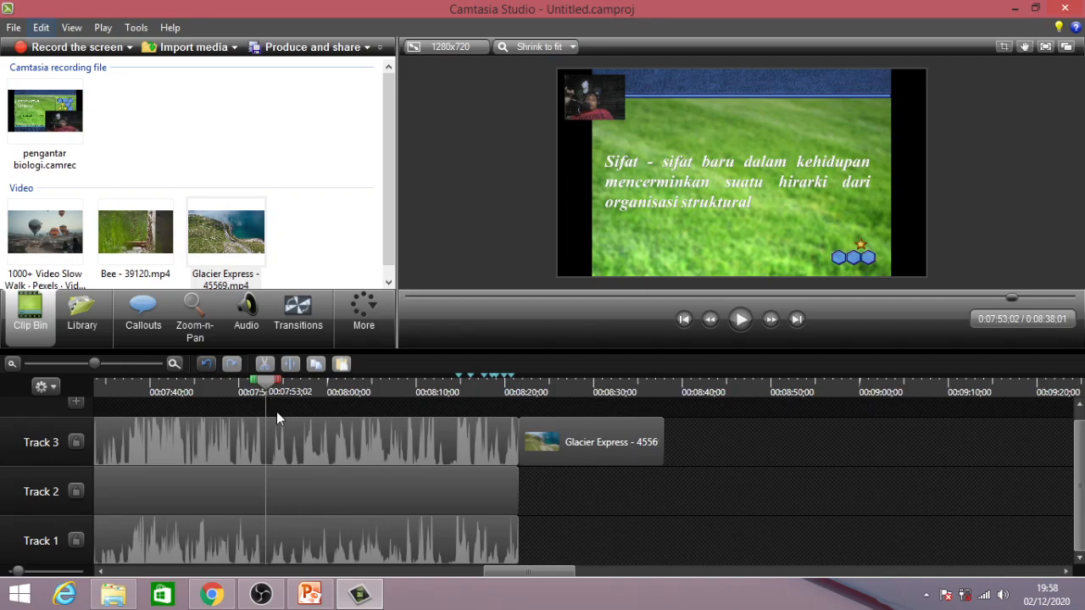
left_click_drag(309, 409, 444, 534)
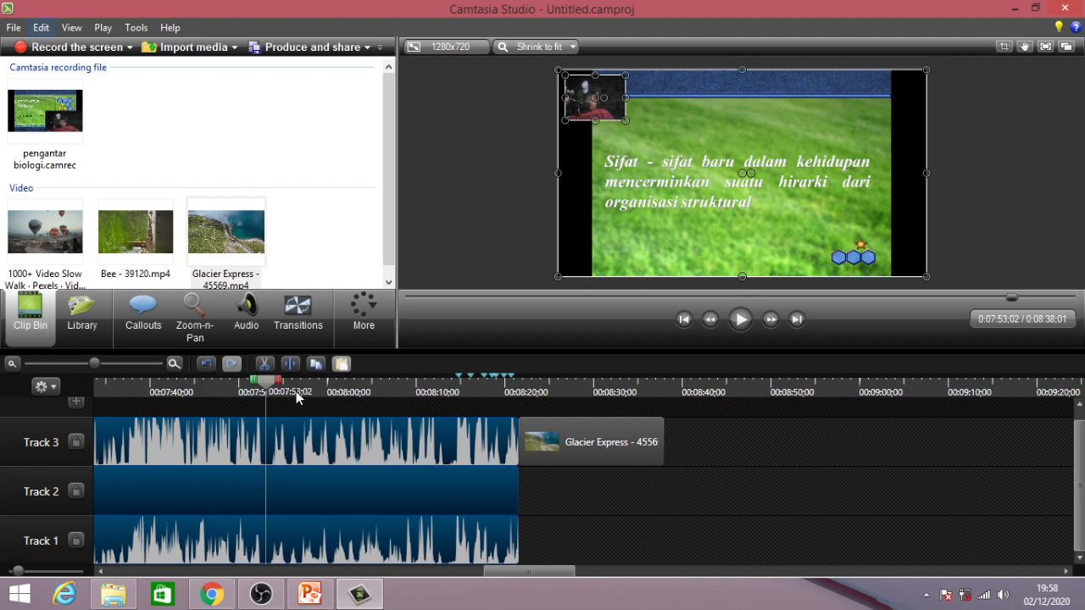
left_click(290, 365)
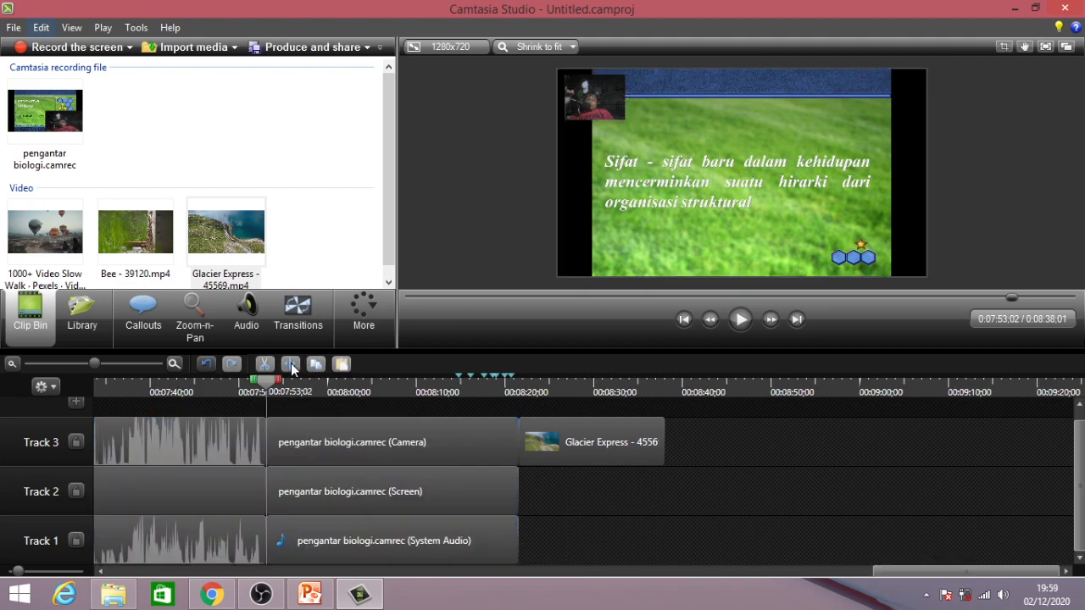
left_click_drag(841, 450, 742, 481)
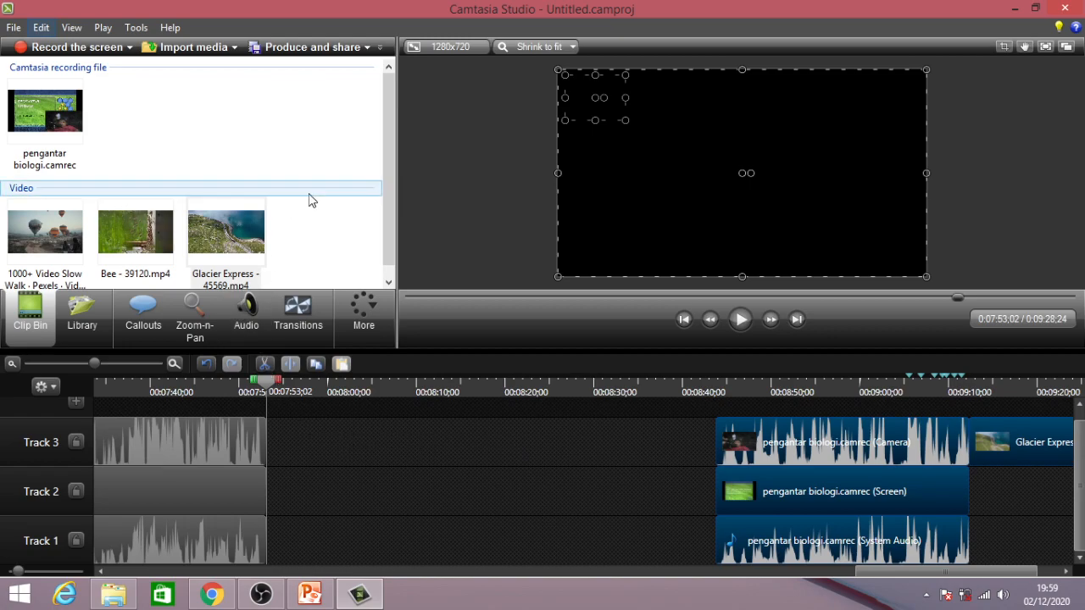
Place the hot-air balloon clip on Track 3 at 0:07:53;02 and move all following clips against its end.
left_click(44, 237)
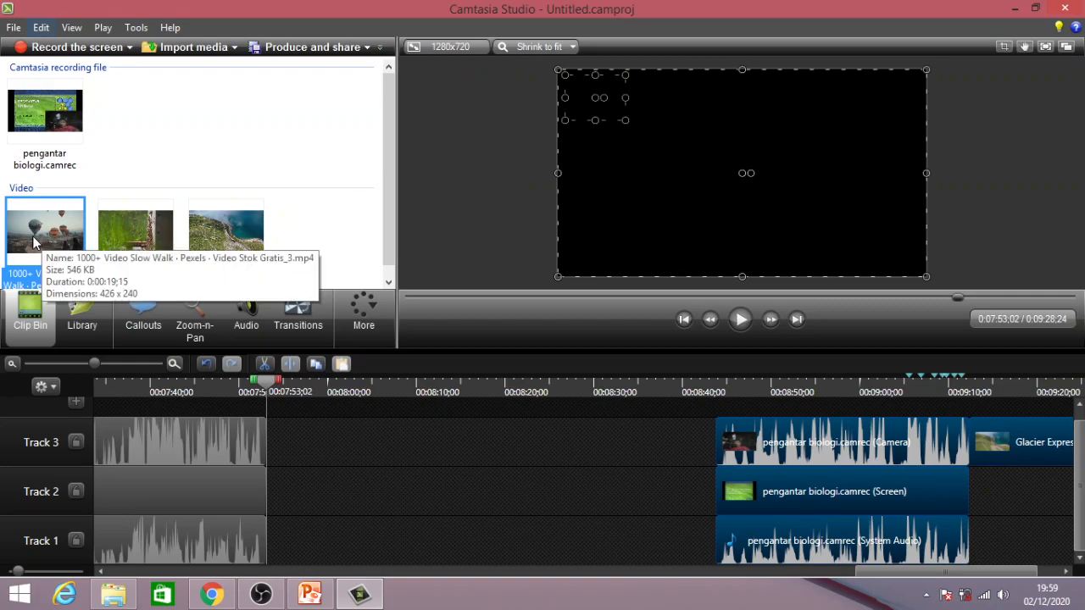
left_click_drag(34, 243, 391, 380)
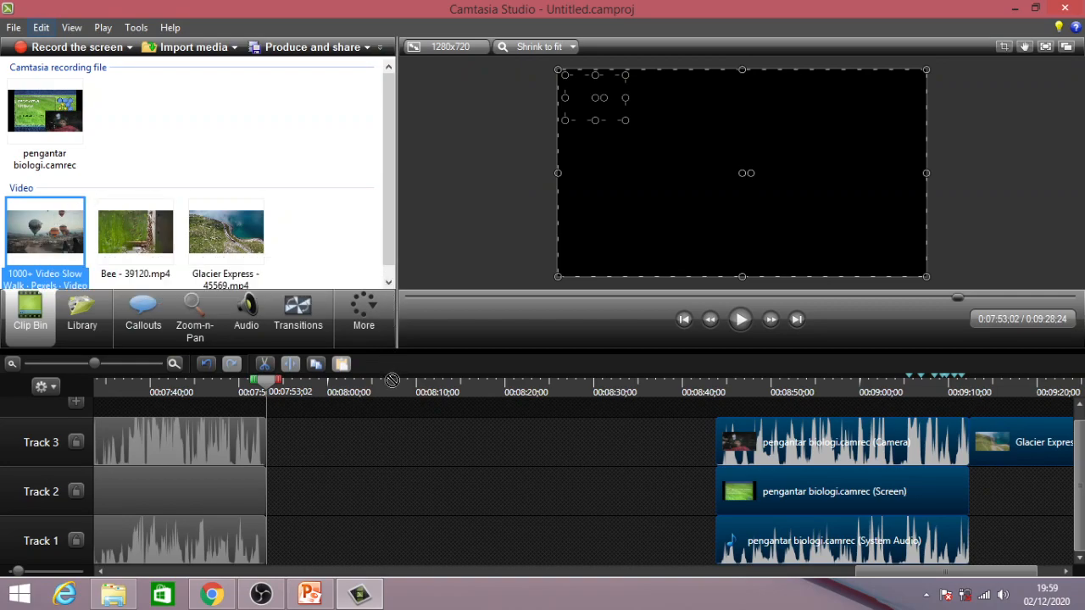
left_click_drag(338, 446, 338, 447)
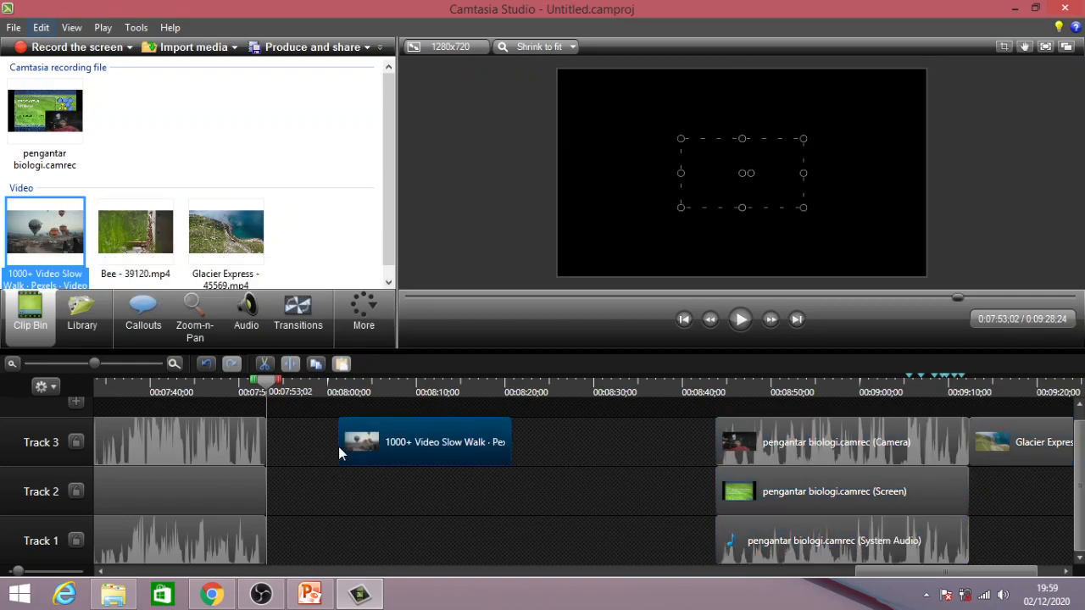
left_click_drag(463, 444, 394, 445)
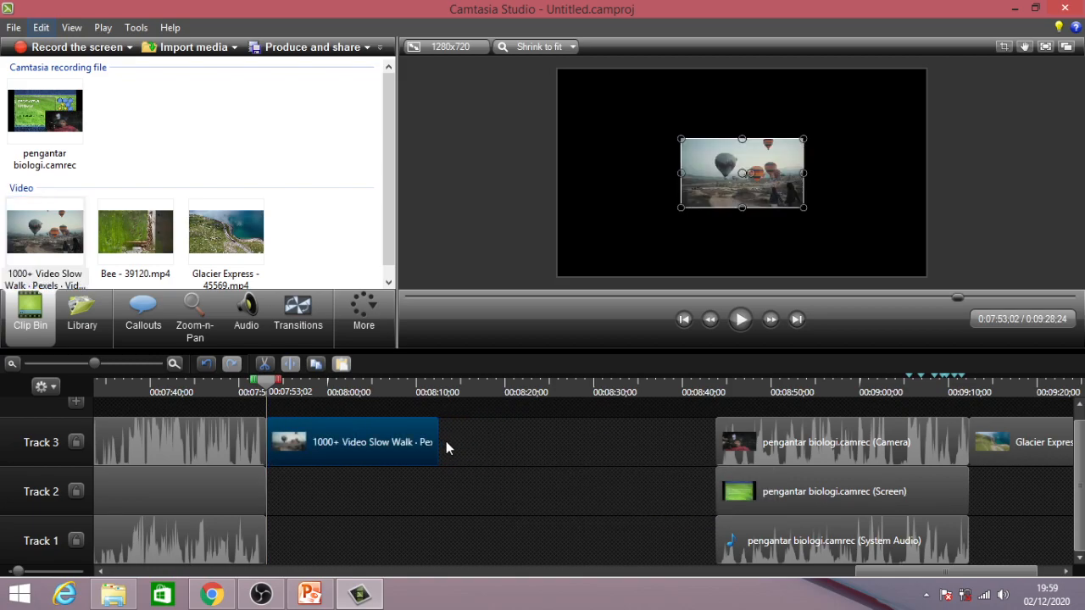
left_click_drag(565, 441, 1021, 549)
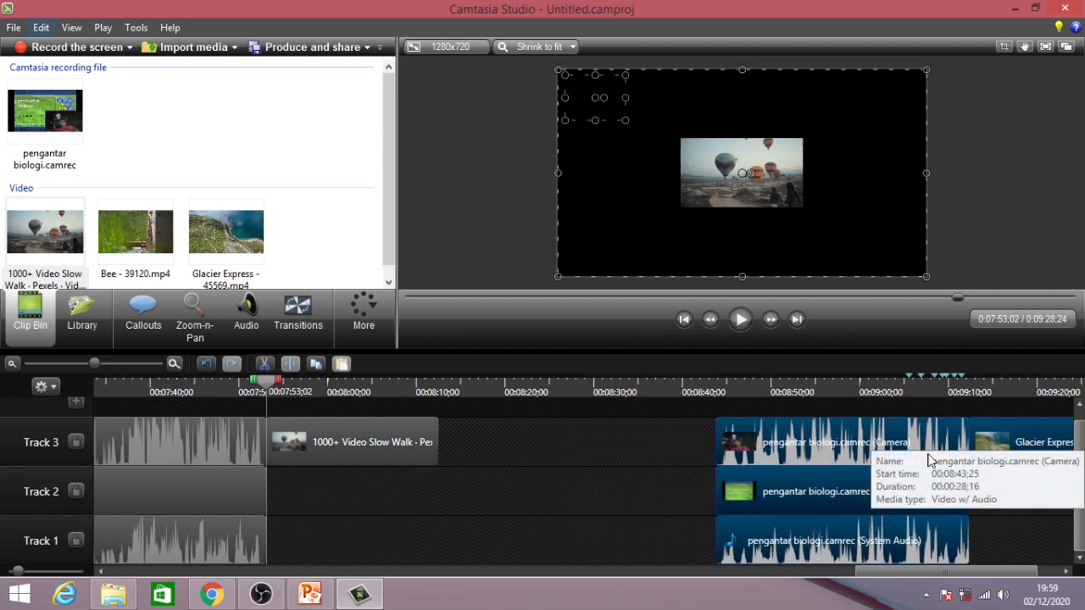
left_click_drag(827, 455, 538, 441)
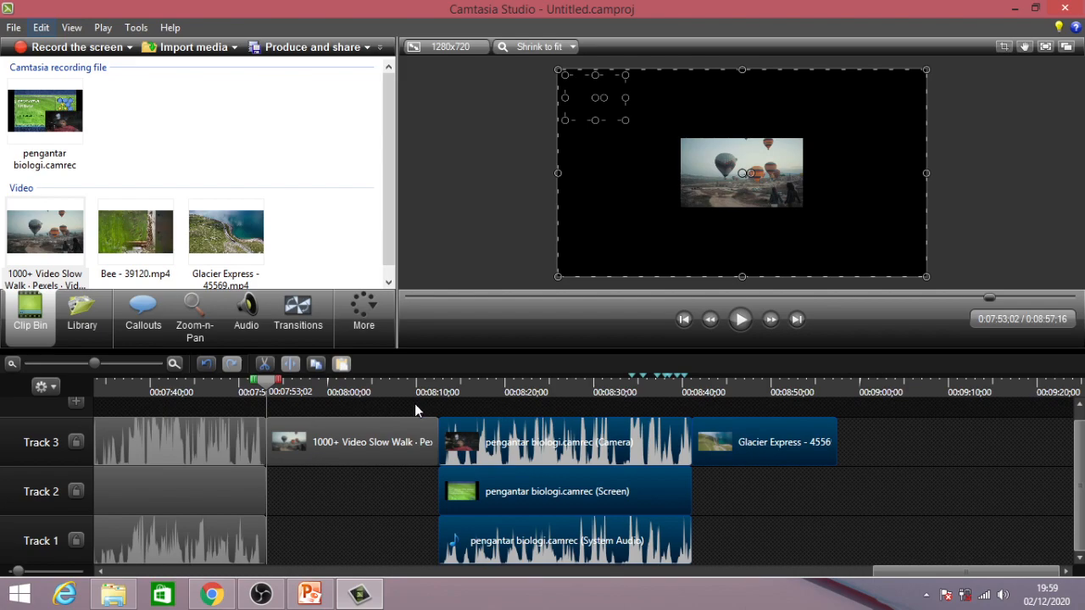
Delete the balloon clip from Track 3 and move all following lesson and Glacier Express clips earlier, to about 0:08:06;09.
left_click(365, 442)
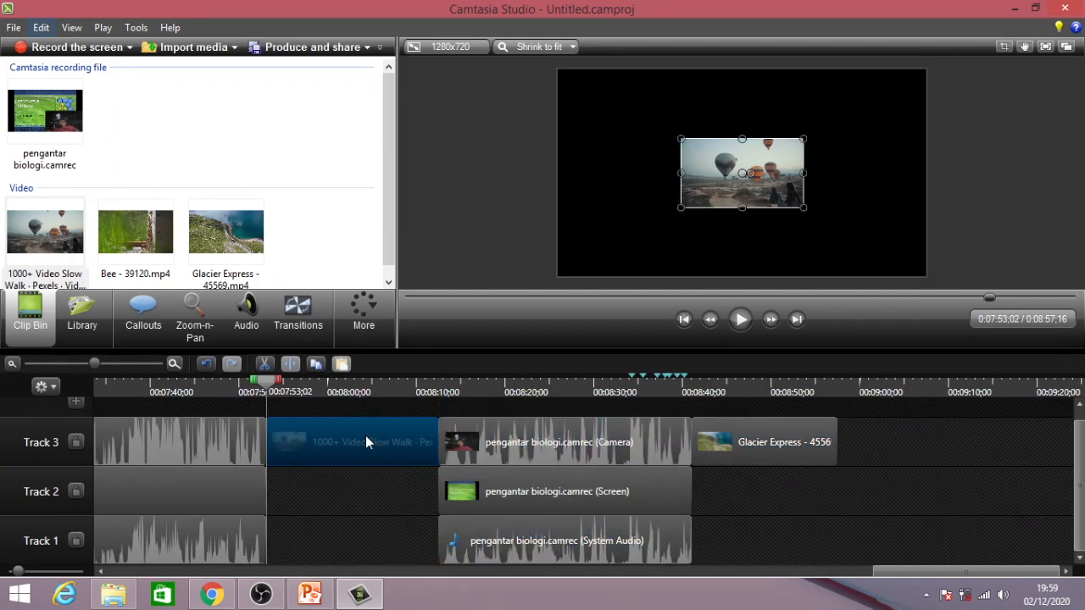
key("Delete")
left_click_drag(365, 442, 784, 555)
left_click_drag(610, 455, 557, 451)
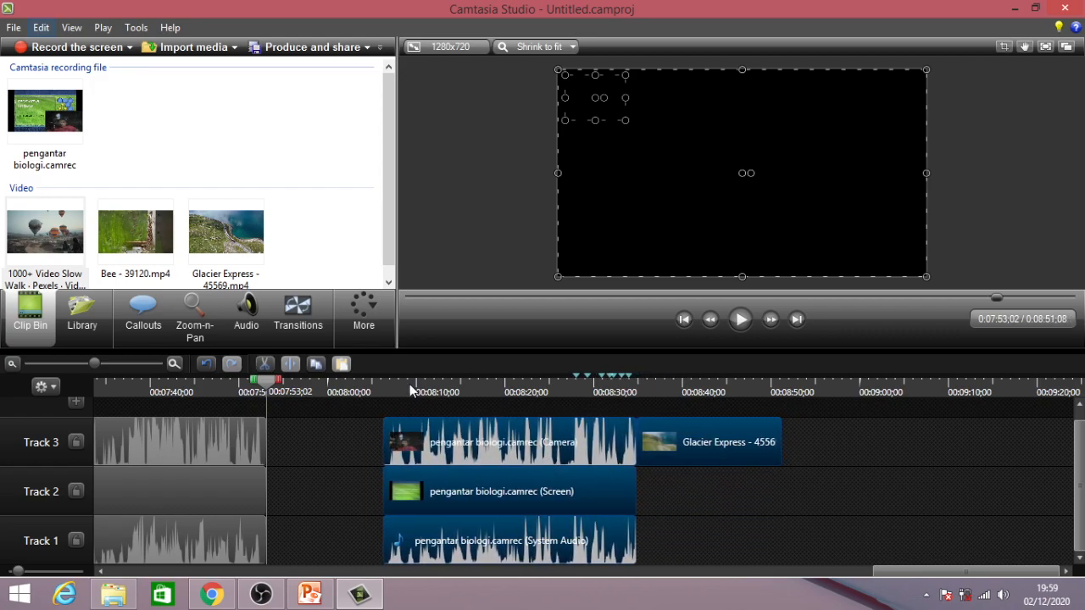
Try to insert the hot-air balloon clip into the Track 3 gap, then delete it from the timeline.
left_click(36, 241)
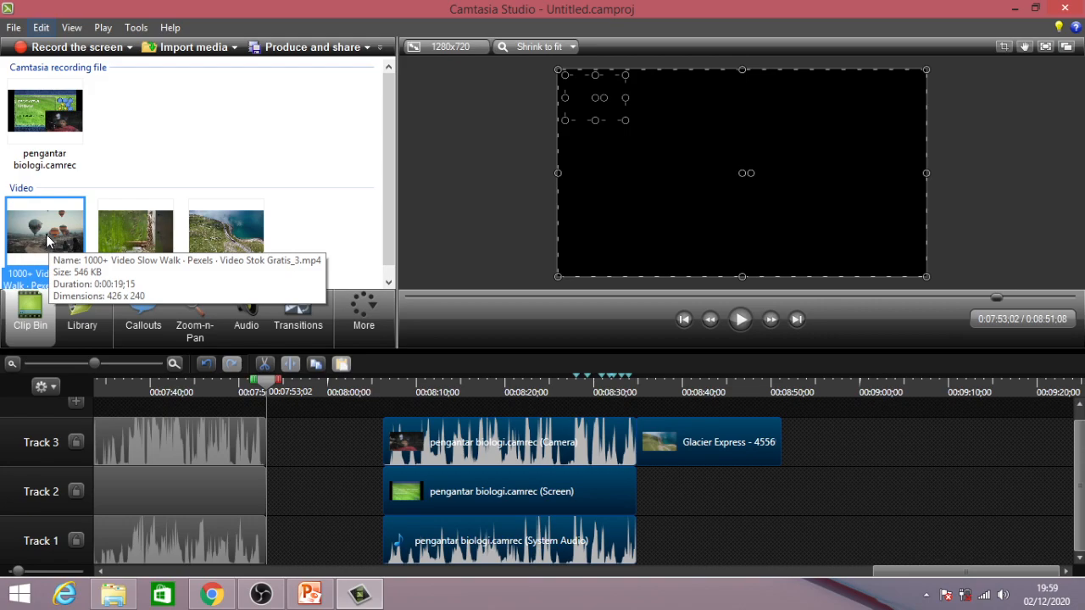
left_click_drag(48, 242, 282, 305)
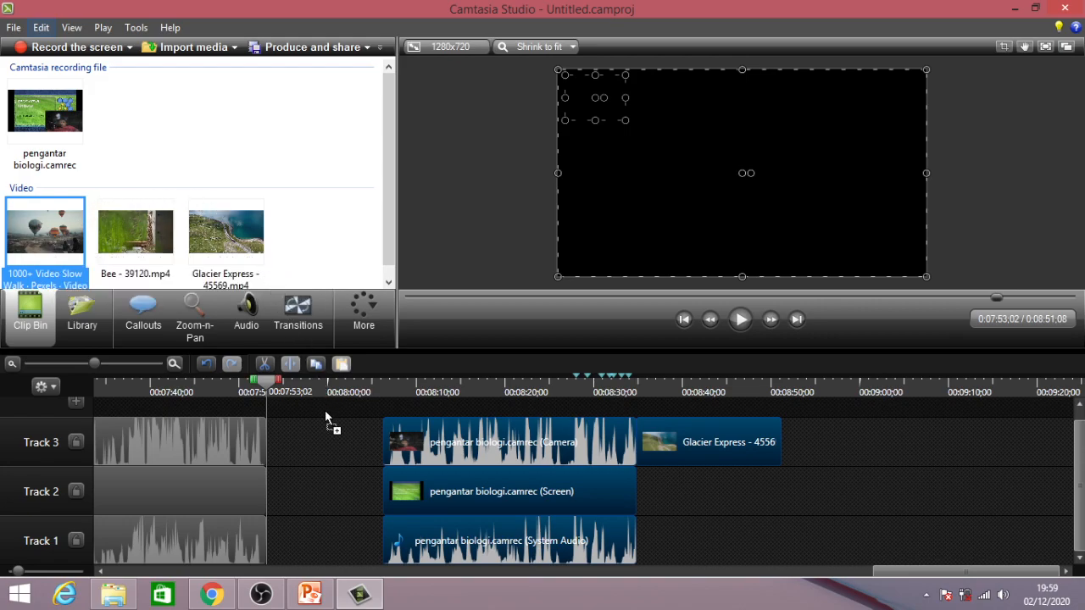
left_click_drag(308, 451, 370, 437)
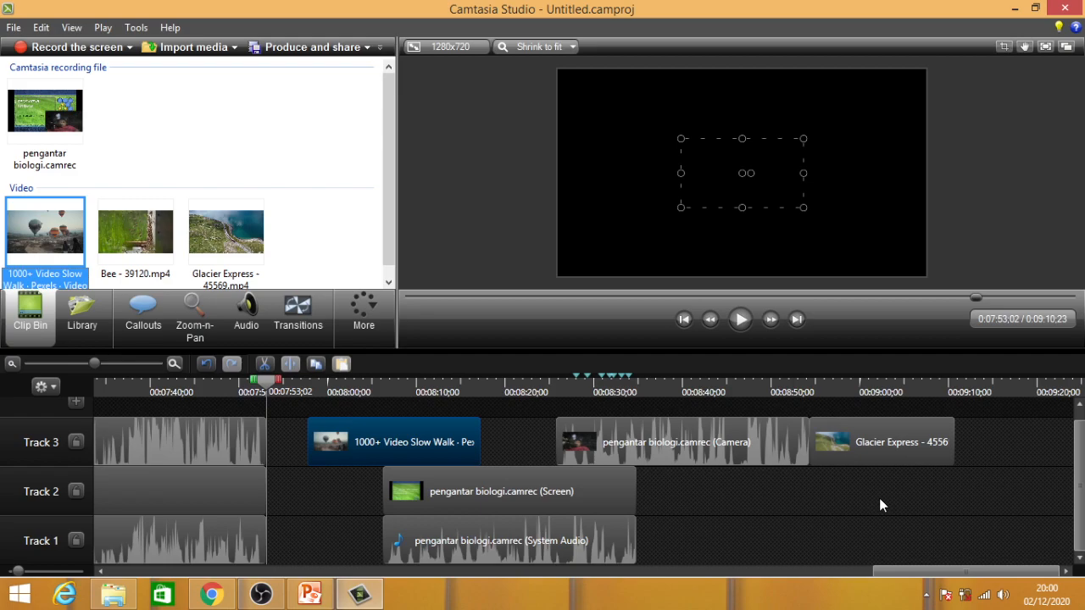
key("Delete")
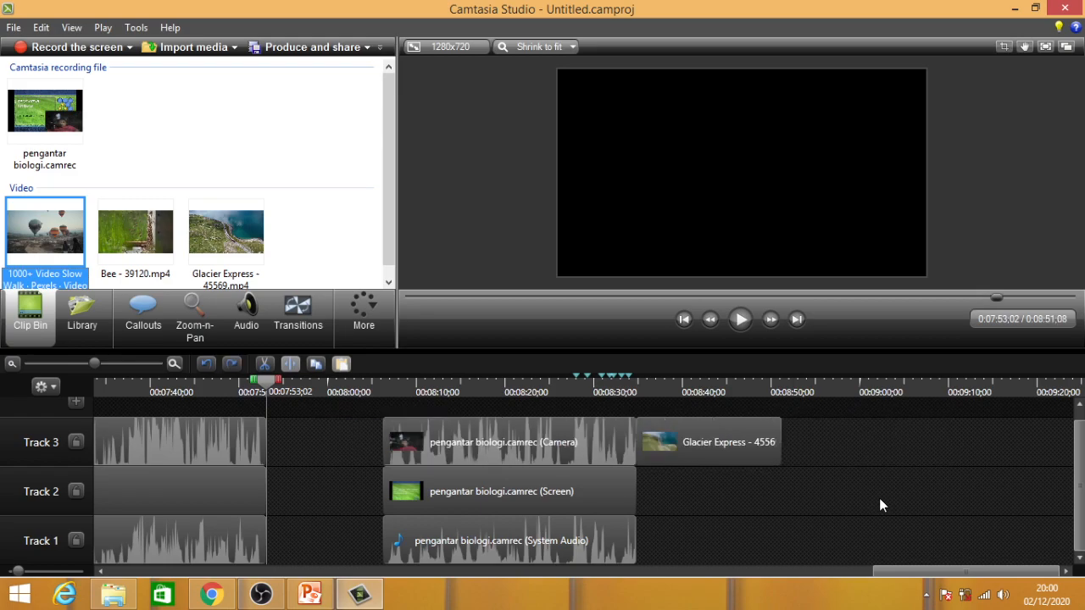
Enlarge the timeline area and reduce the track height to make room above Track 3.
left_click_drag(473, 349, 470, 301)
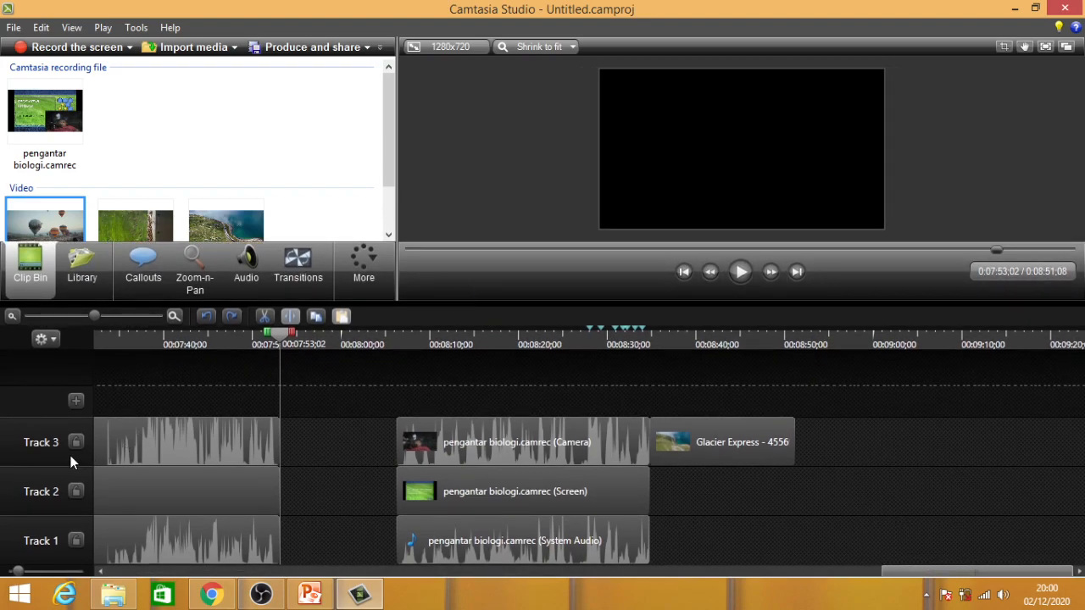
mouse_move(17, 572)
left_mouse_down()
mouse_move(7, 573)
mouse_move(80, 572)
mouse_move(7, 573)
left_mouse_up()
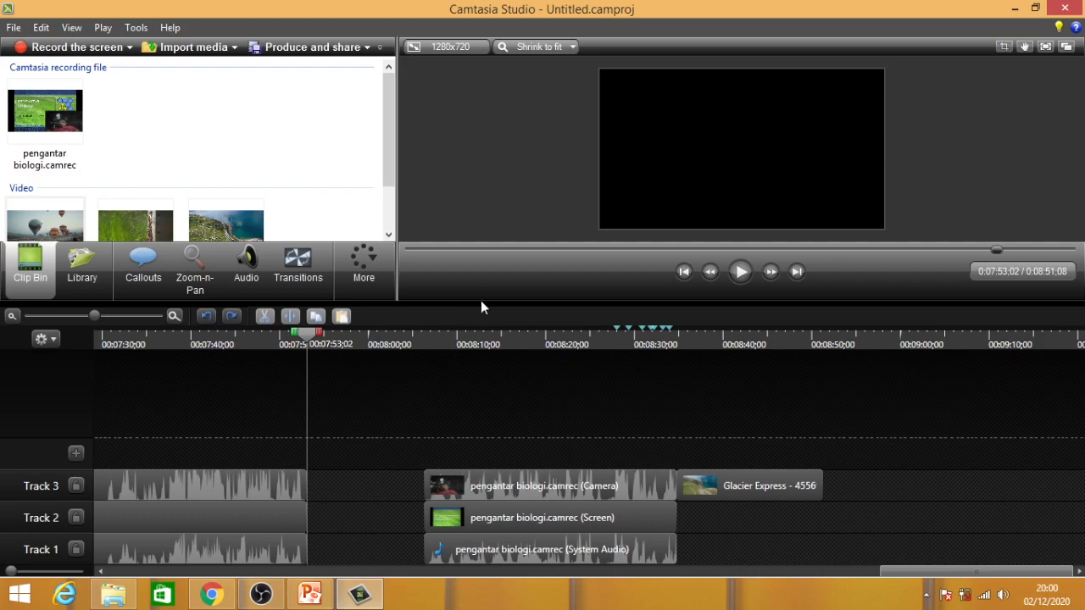
left_click_drag(480, 302, 473, 332)
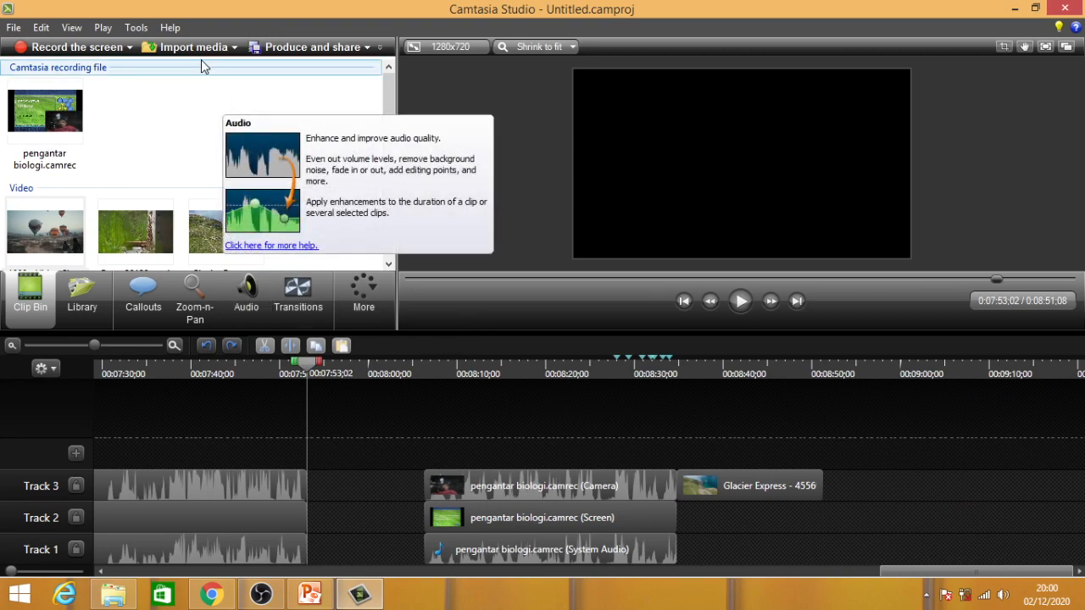
Add the hot-air balloon clip on a new Track 4 and align its start with the cut at 0:07:53;02.
left_click(47, 235)
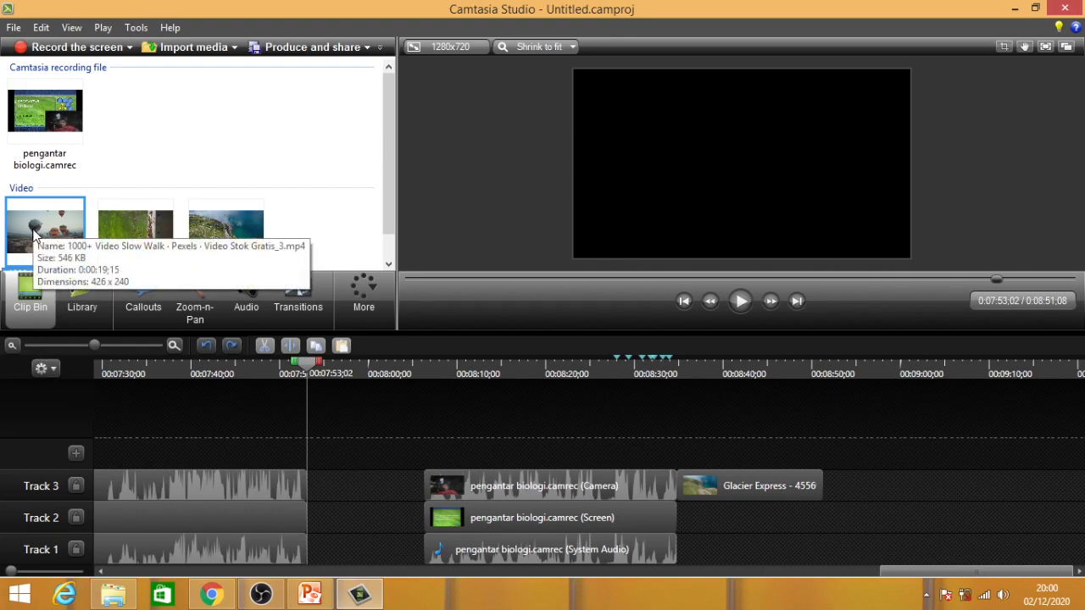
left_click_drag(109, 233, 320, 458)
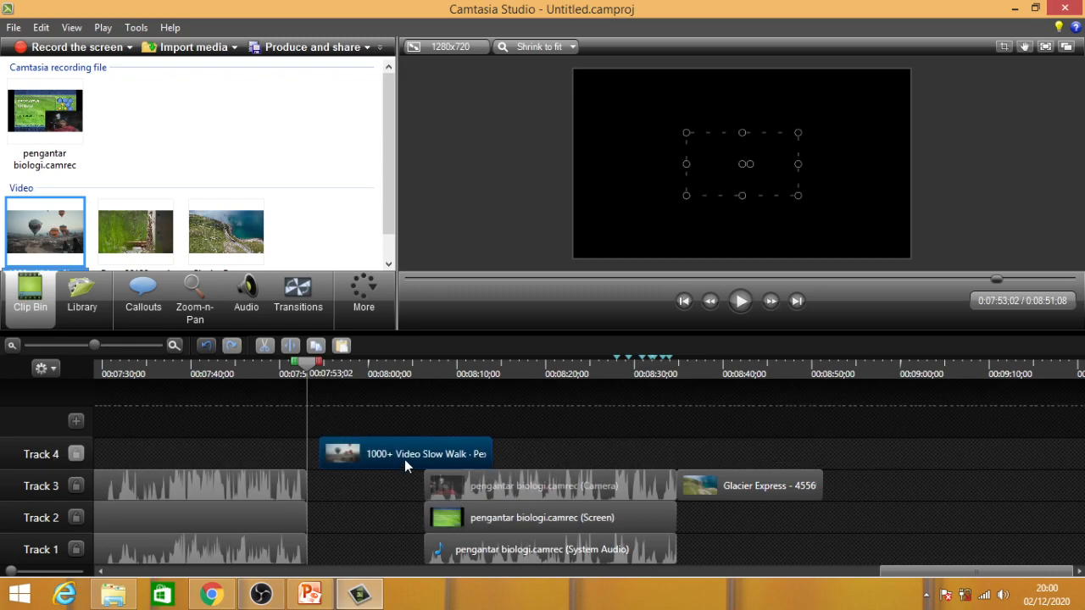
left_click_drag(379, 451, 421, 453)
mouse_move(308, 364)
left_mouse_down()
mouse_move(352, 365)
mouse_move(310, 373)
left_mouse_up()
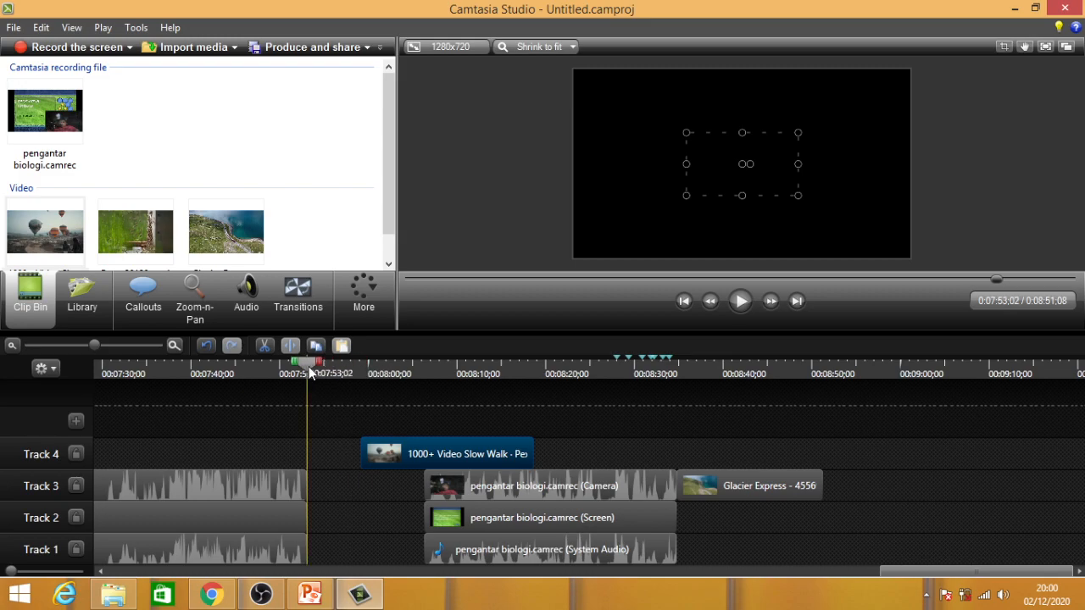
left_click(422, 455)
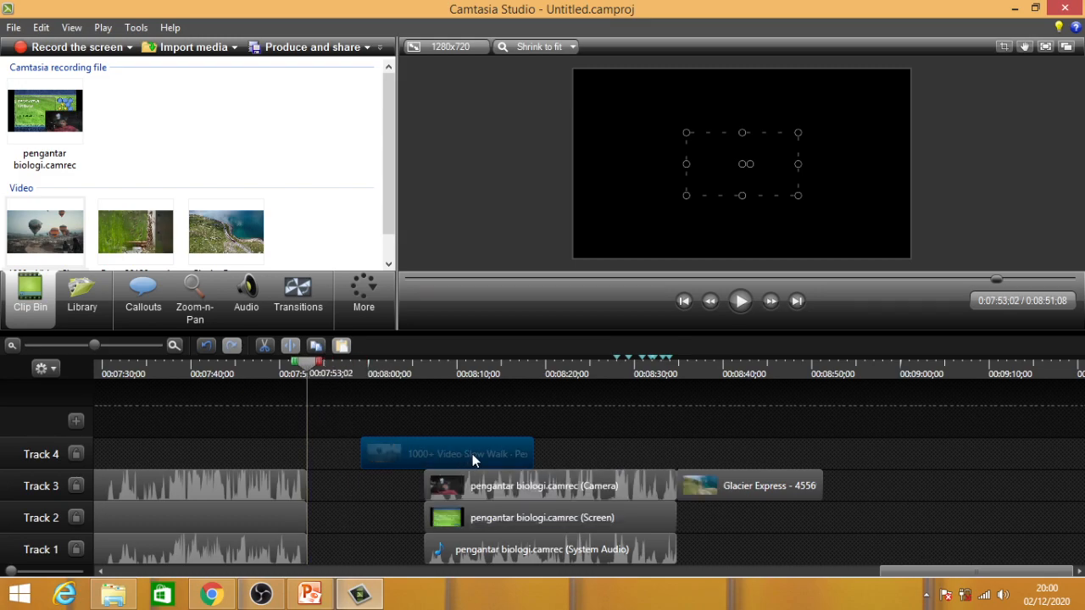
left_click_drag(475, 454, 425, 457)
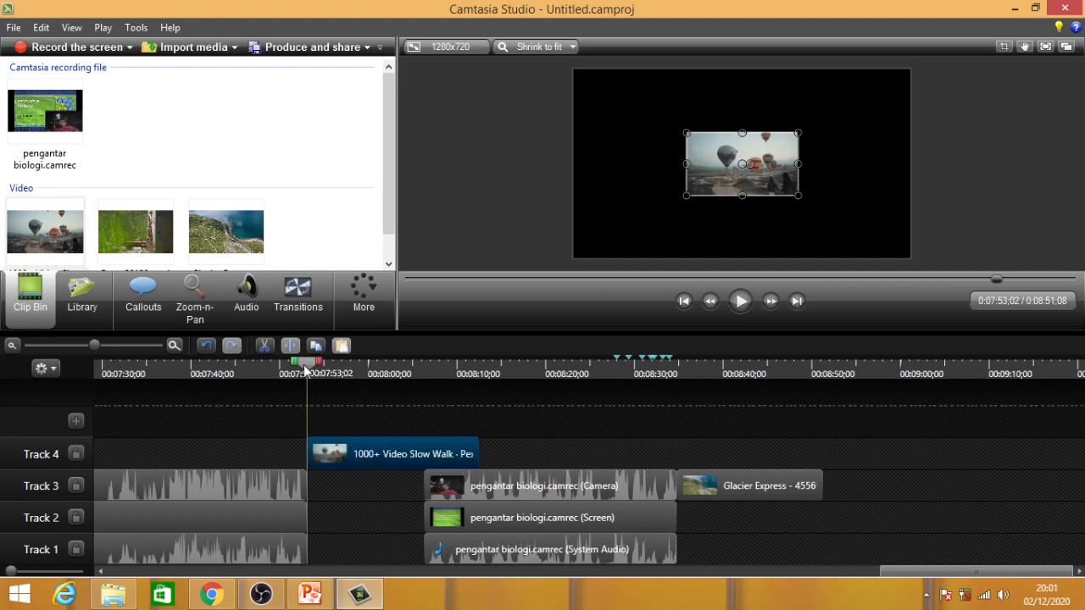
Split the balloon clip on Track 4 at 0:08:06;09, where the lesson resumes, and delete the excess part.
left_click_drag(304, 363, 430, 383)
left_click_drag(376, 458, 375, 446)
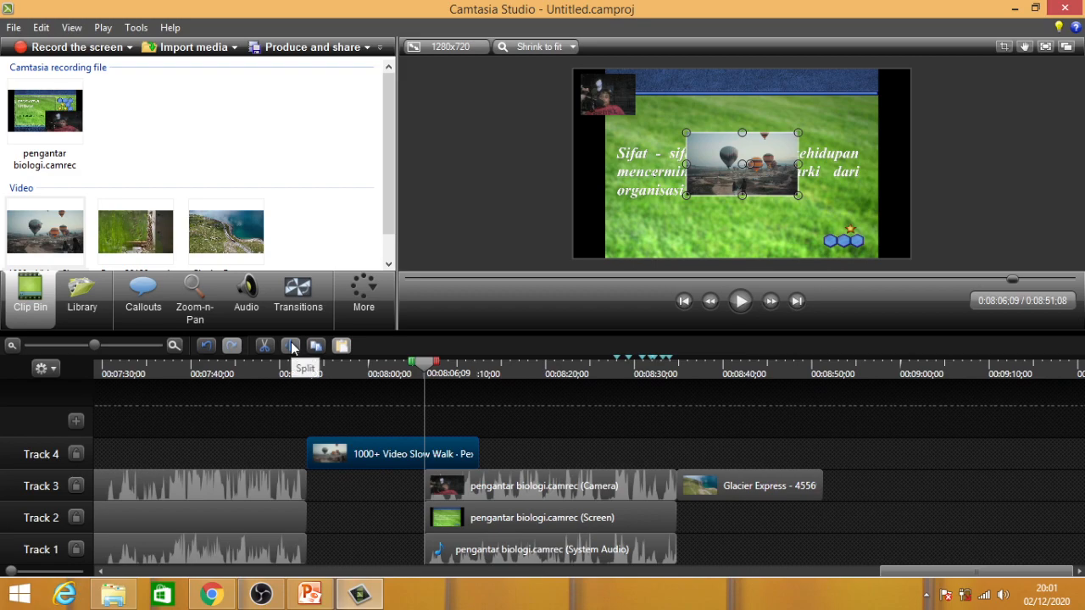
left_click(292, 348)
left_click(457, 446)
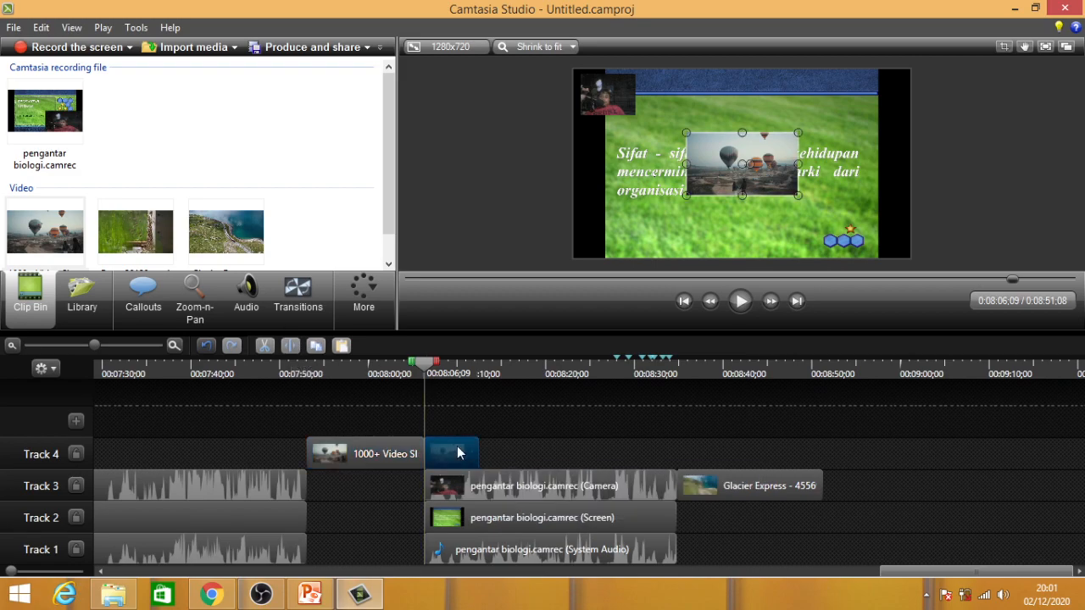
key("Delete")
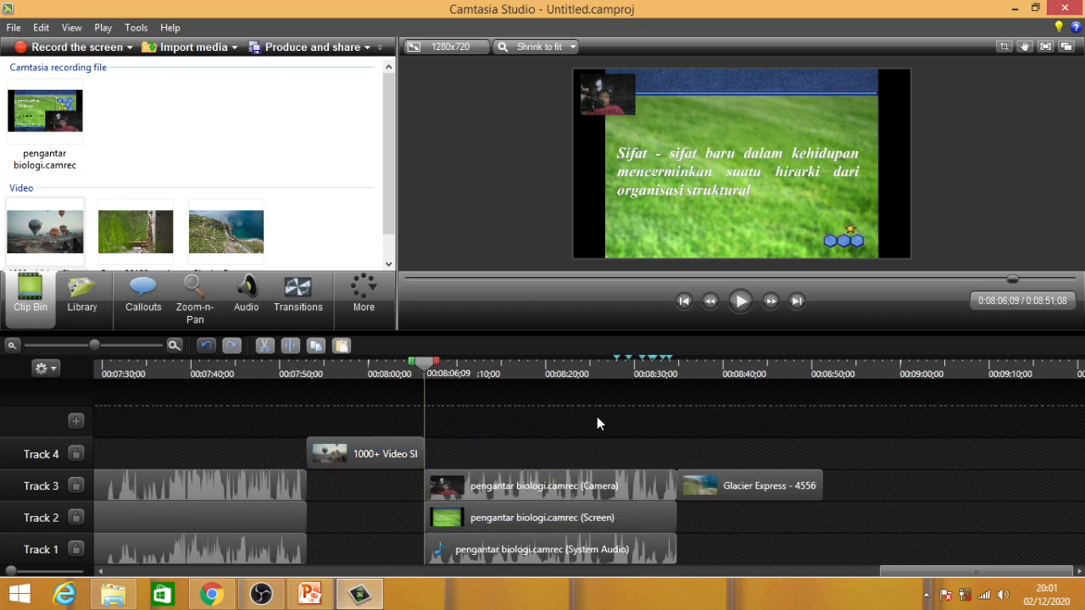
Move the hot-air balloon clip from Track 4 down into the gap between the lesson parts on Track 3.
left_click(363, 455)
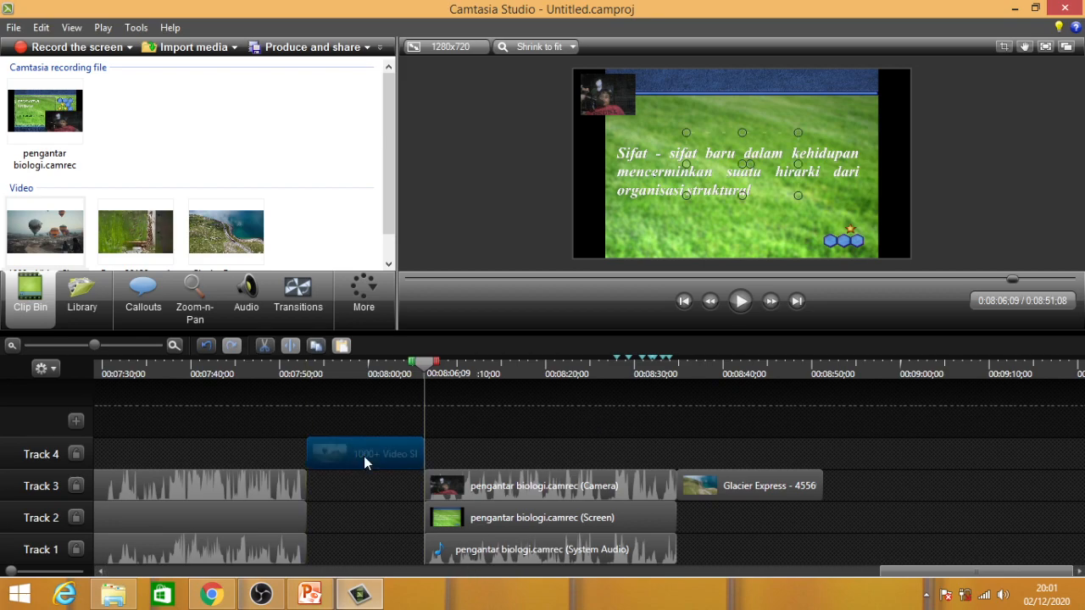
left_click_drag(358, 451, 362, 478)
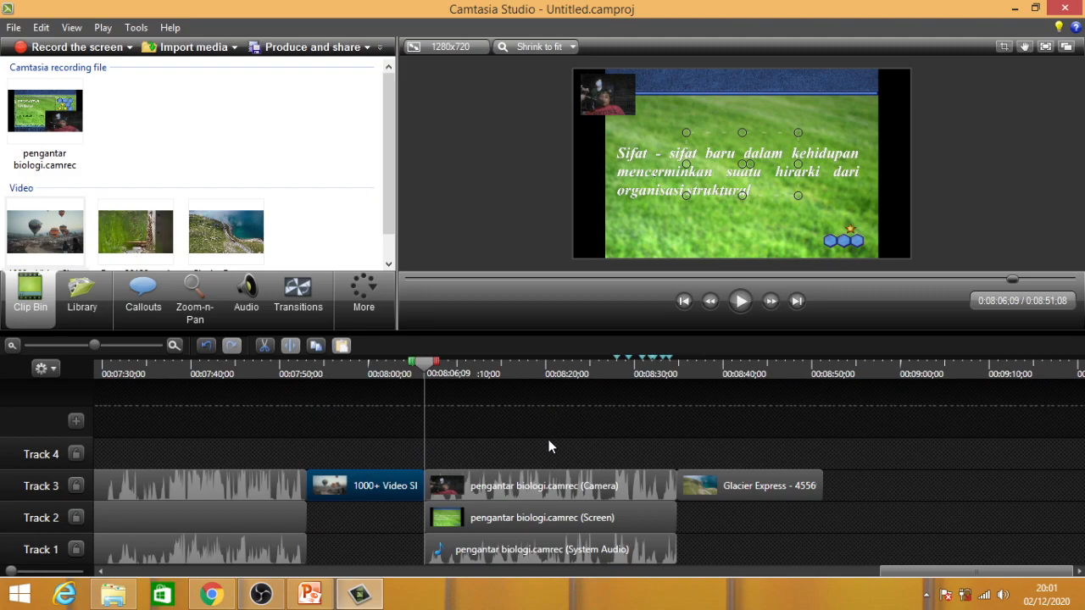
left_click(548, 447)
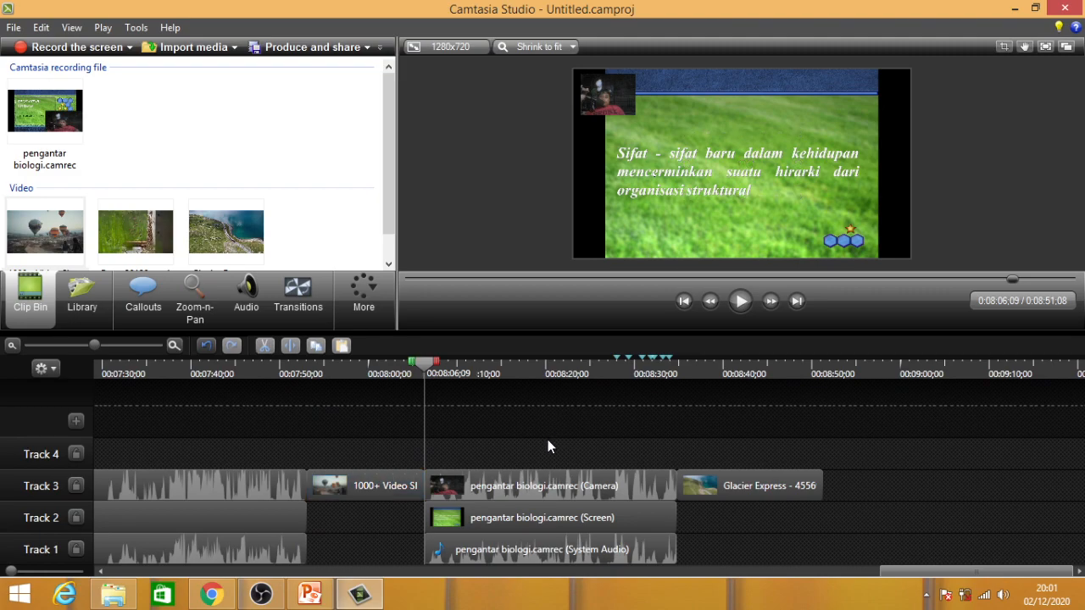
Enlarge the hot-air balloon clip's picture so it fills the whole preview canvas.
left_click_drag(416, 369, 379, 375)
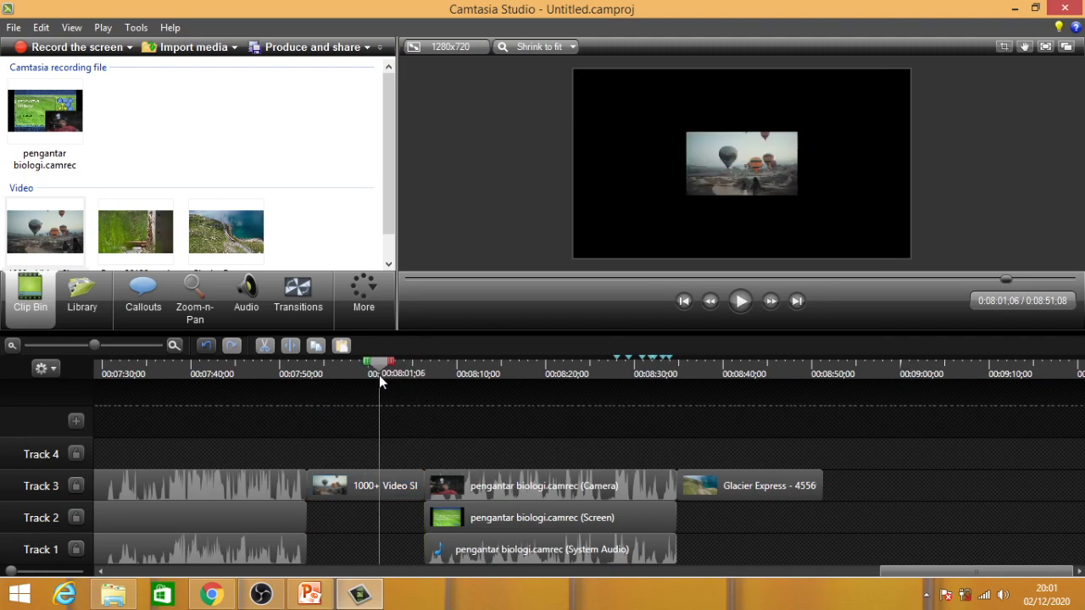
left_click(730, 165)
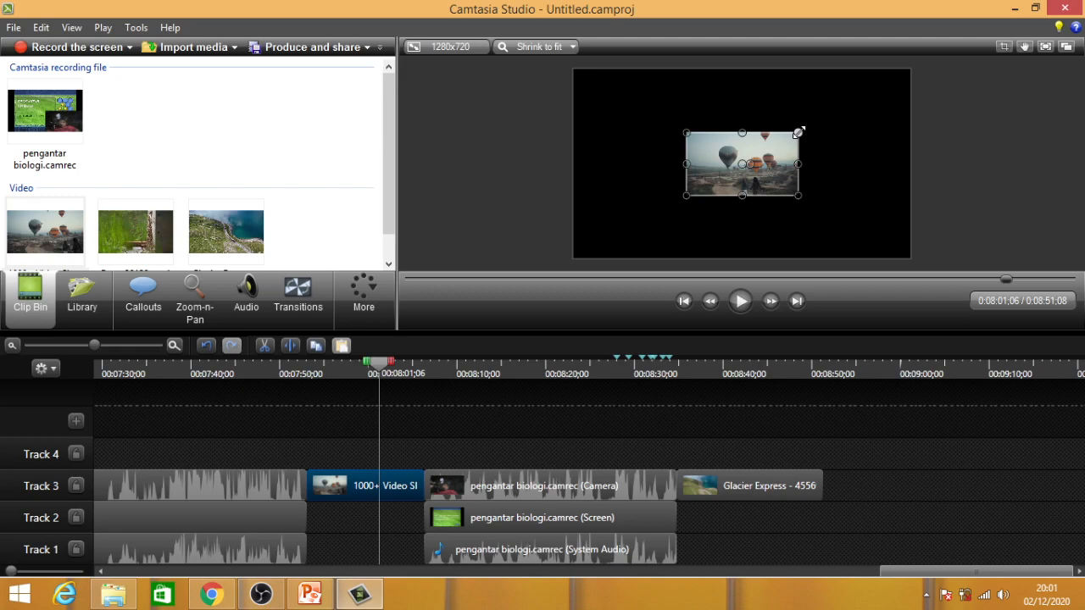
left_click_drag(799, 132, 911, 68)
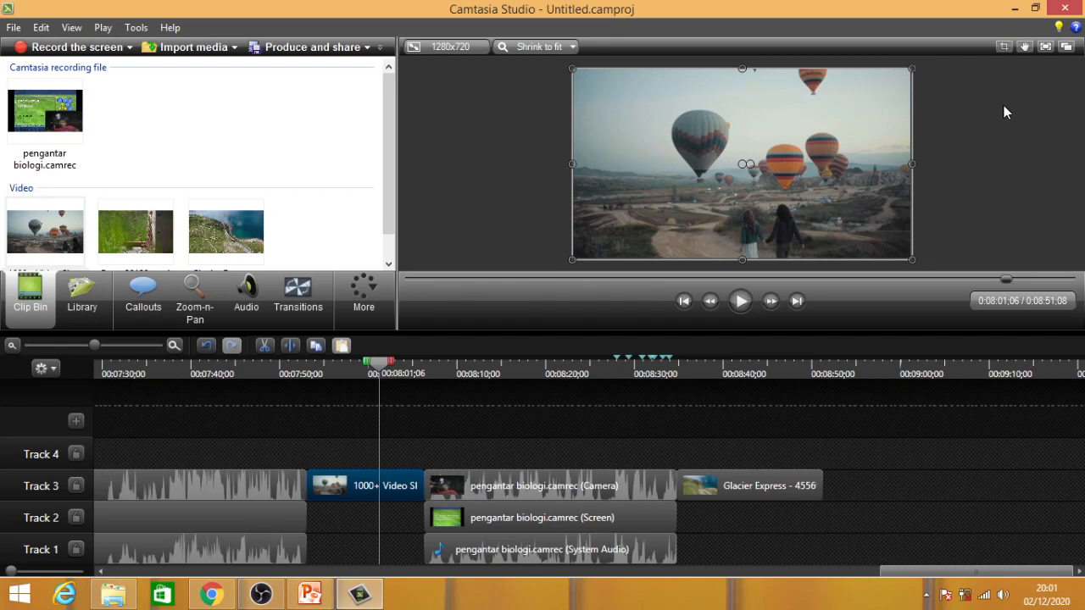
left_click(904, 483)
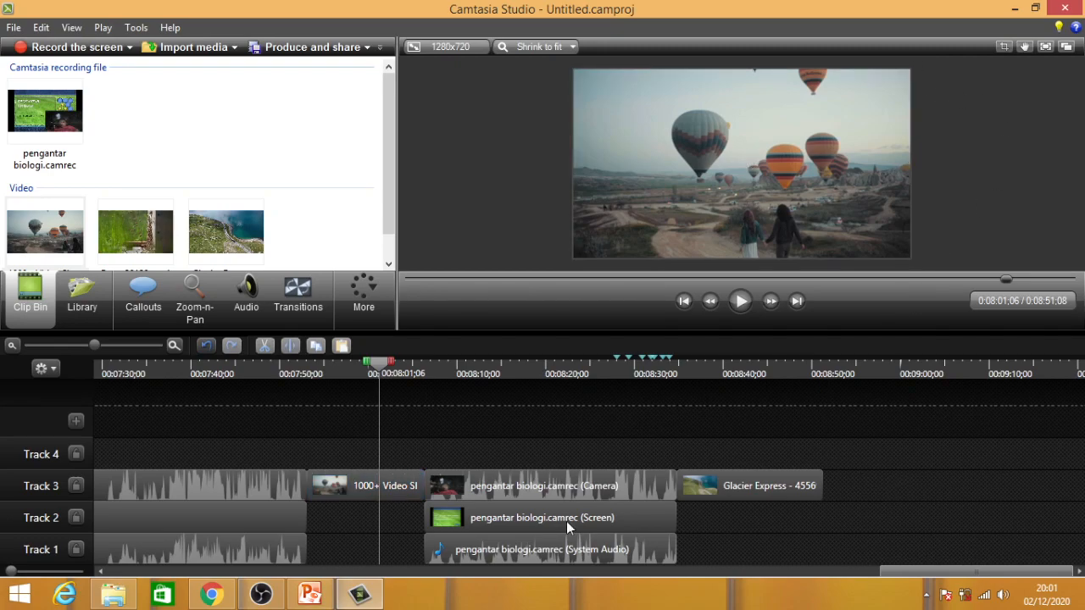
Play the timeline from just before the balloon clip to check the change from lesson to footage, dismissing any error message.
left_click_drag(376, 372, 290, 376)
left_click(740, 302)
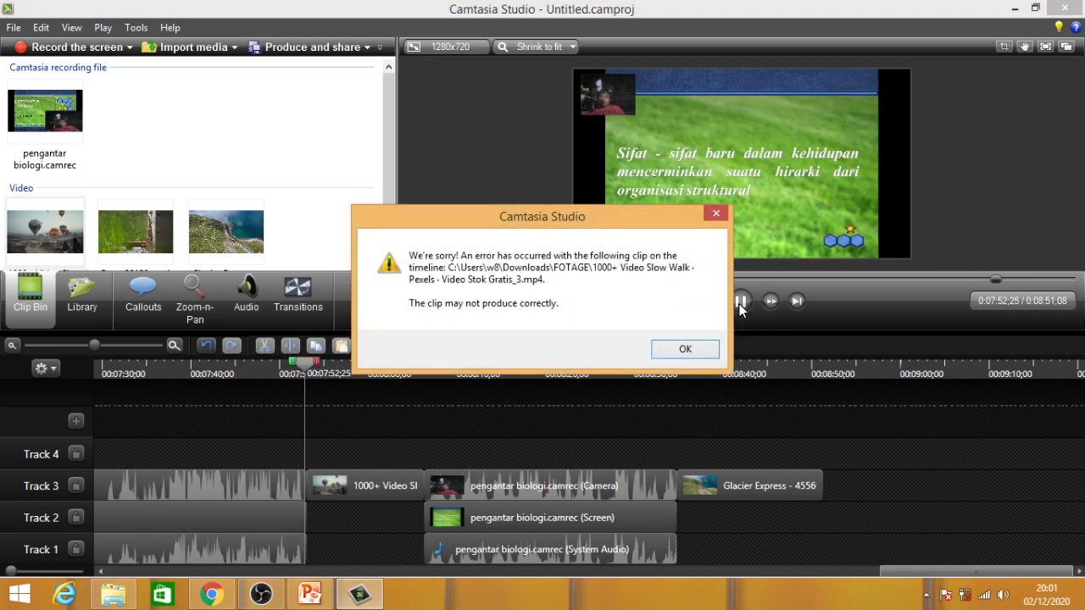
left_click(683, 350)
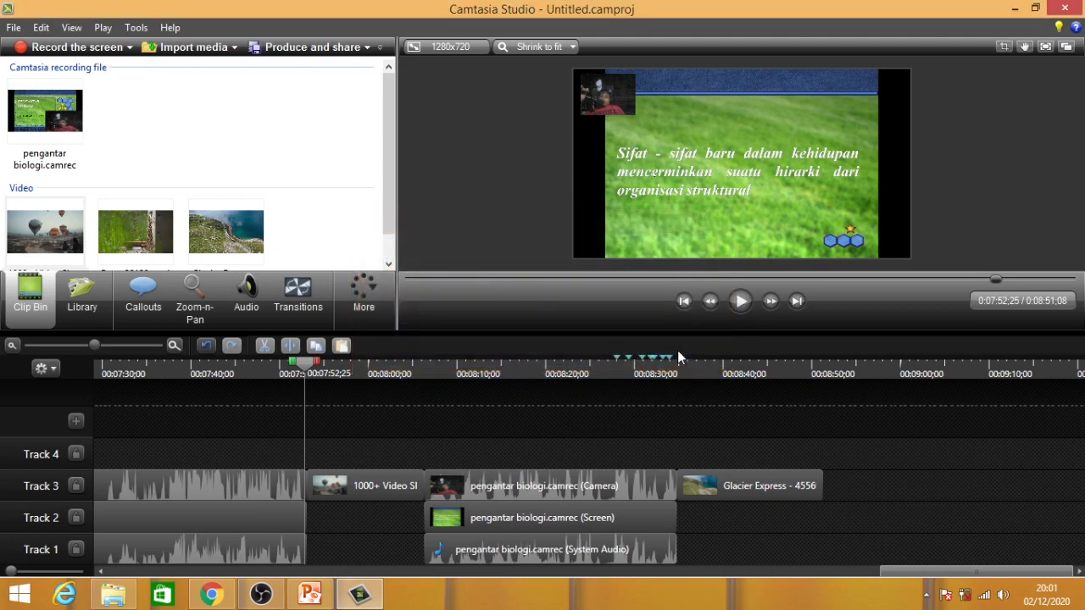
left_click(740, 303)
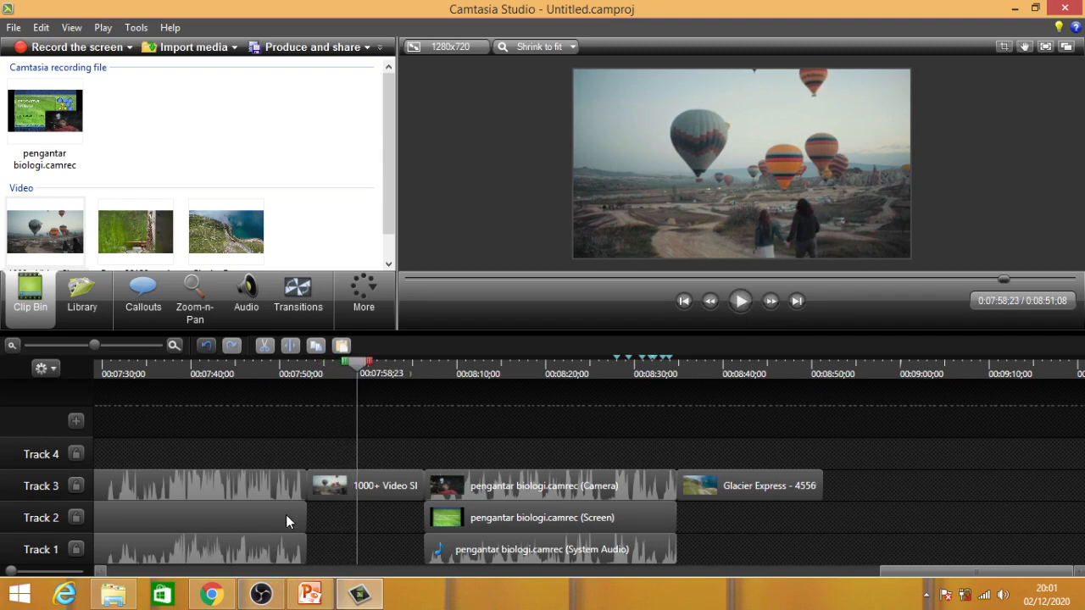
Add Fold transitions at the start and end of the balloon clip on Track 3 and preview the first one.
mouse_move(347, 382)
left_mouse_down()
mouse_move(279, 378)
mouse_move(330, 380)
left_mouse_up()
left_click(297, 295)
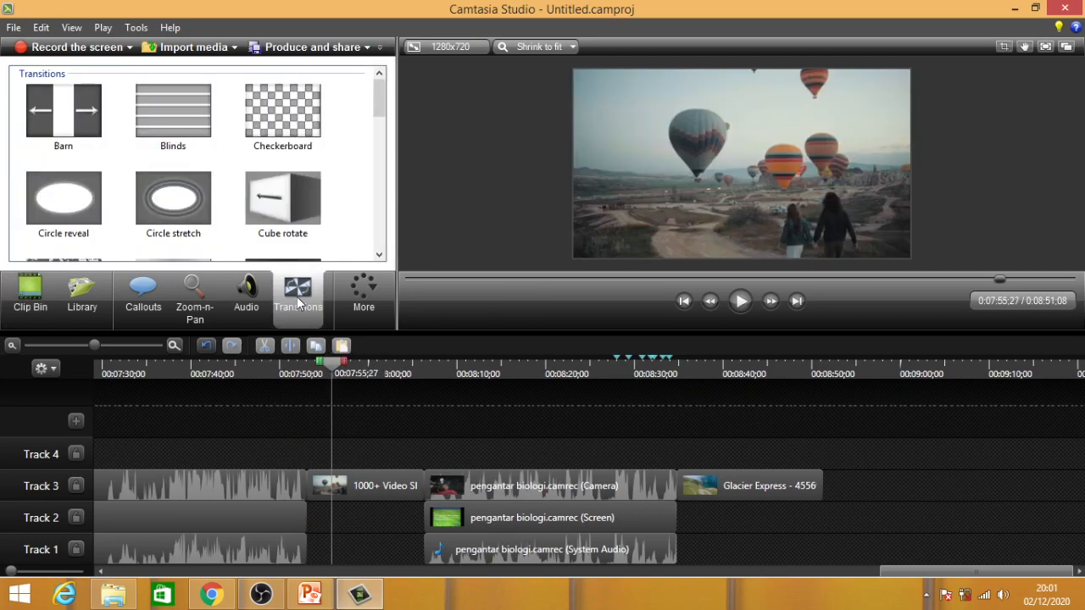
left_click_drag(387, 99, 386, 146)
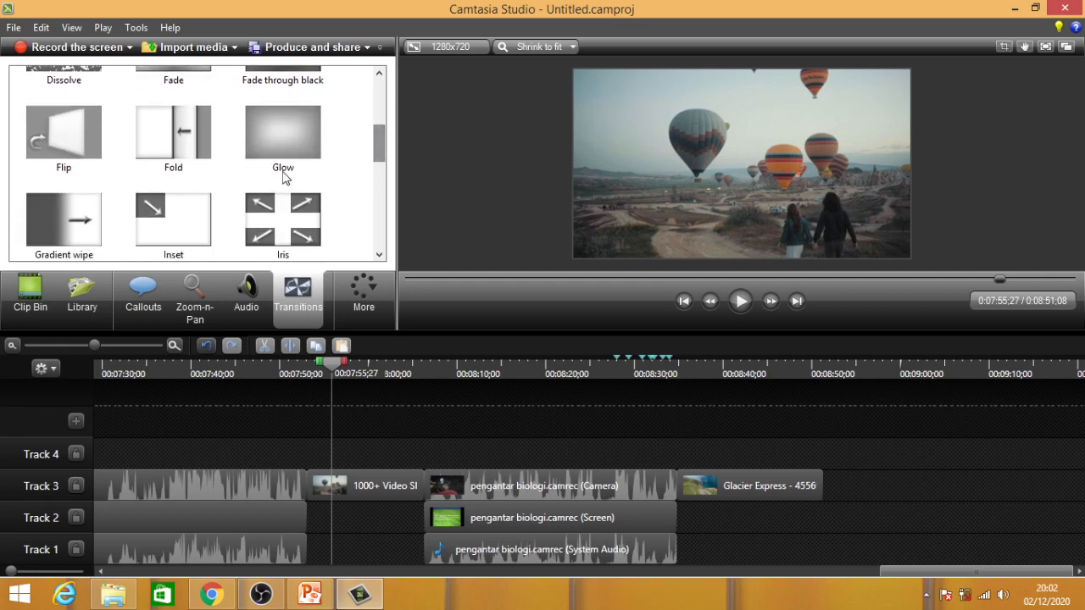
left_click(137, 141)
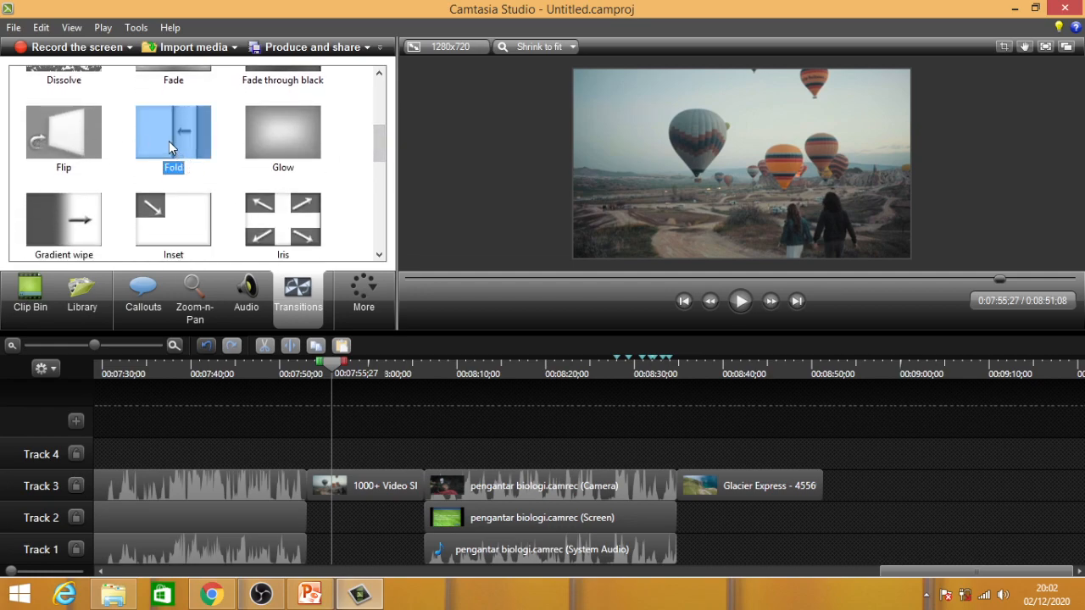
mouse_move(168, 140)
left_mouse_down()
mouse_move(212, 210)
mouse_move(306, 485)
left_mouse_up()
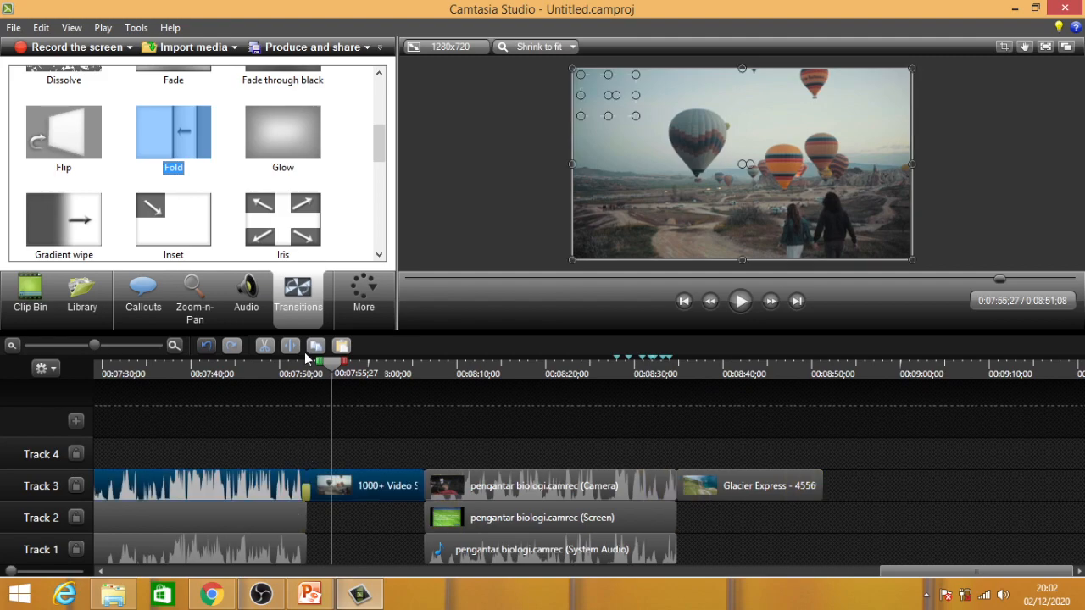
left_click_drag(176, 142, 427, 491)
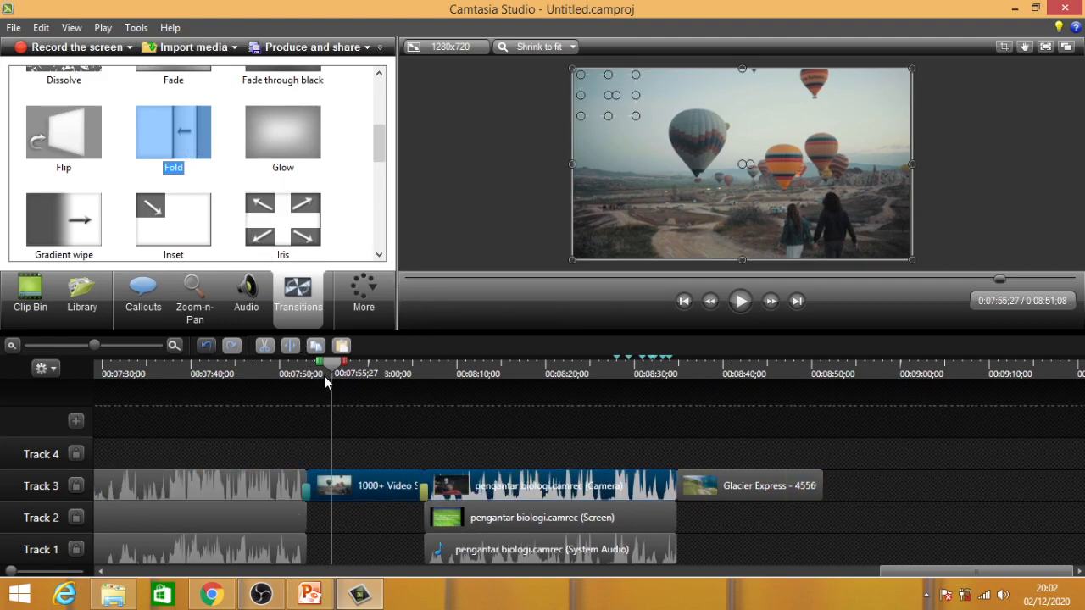
left_click_drag(331, 367, 286, 373)
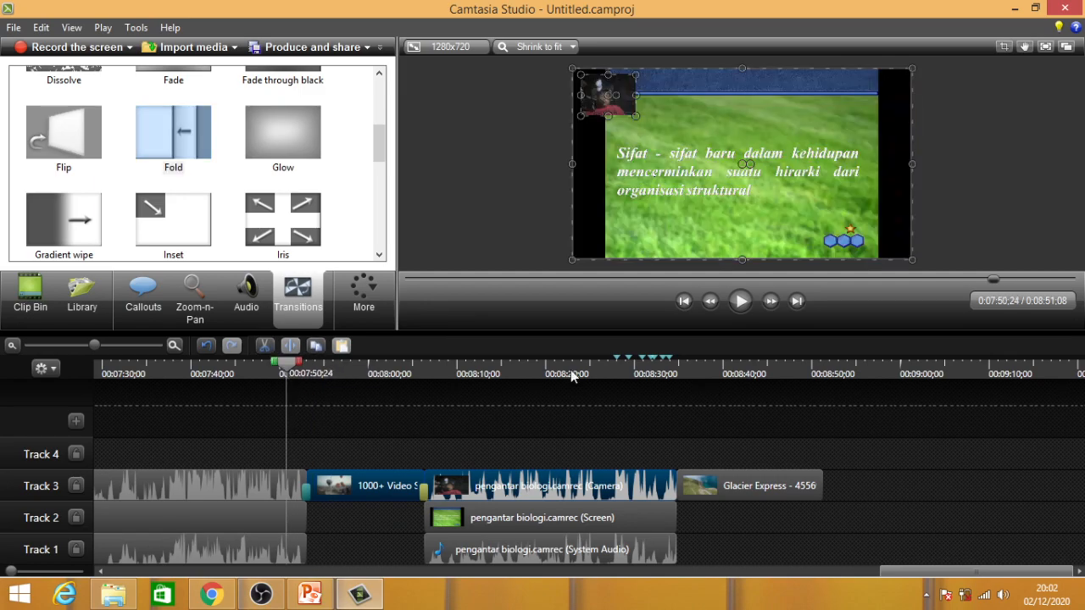
left_click(740, 303)
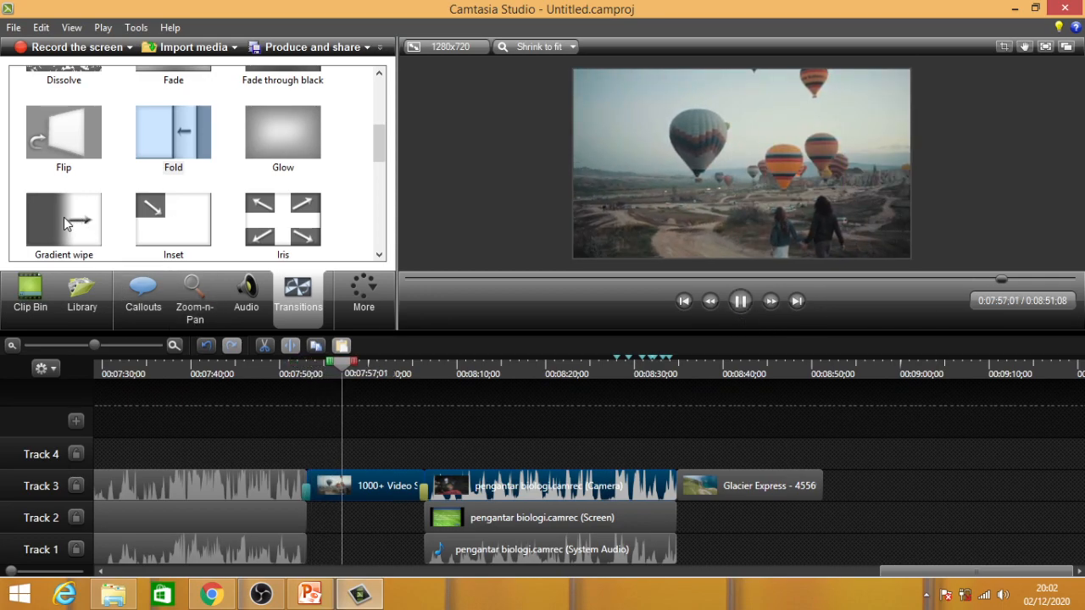
Add a Gradient wipe transition between the last camera clip and the Glacier Express clip on Track 3, and preview it.
mouse_move(68, 222)
left_mouse_down()
mouse_move(431, 515)
mouse_move(677, 490)
left_mouse_up()
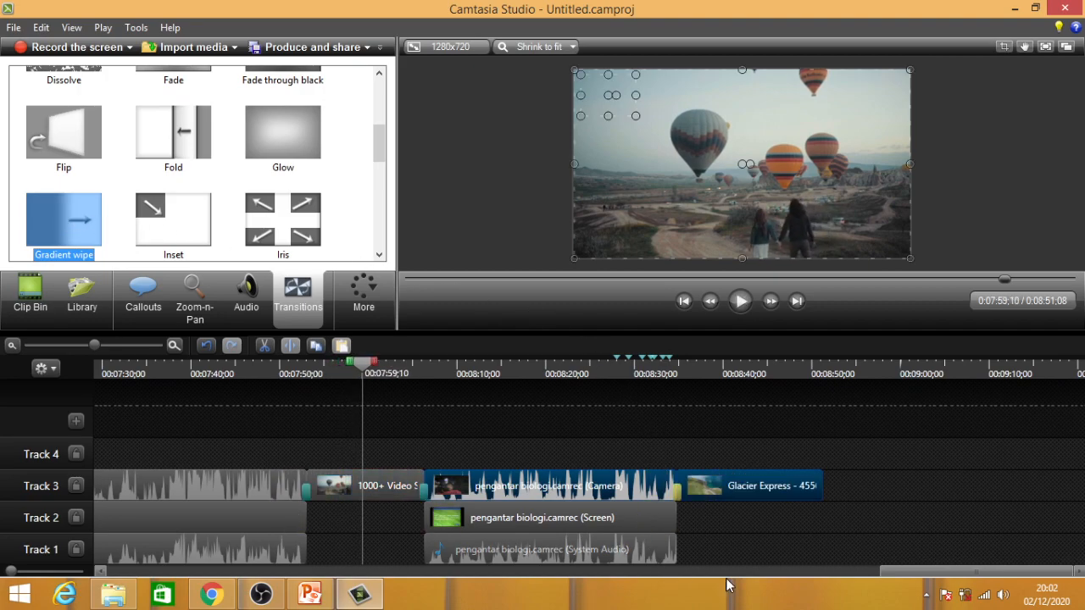
left_click(741, 303)
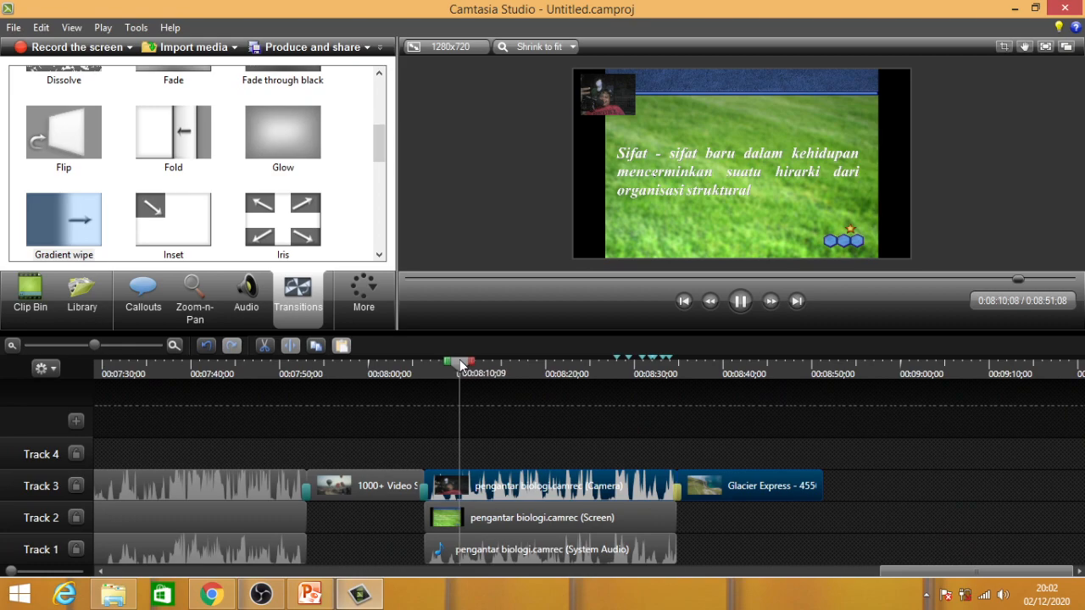
left_click_drag(461, 367, 664, 388)
left_click(738, 303)
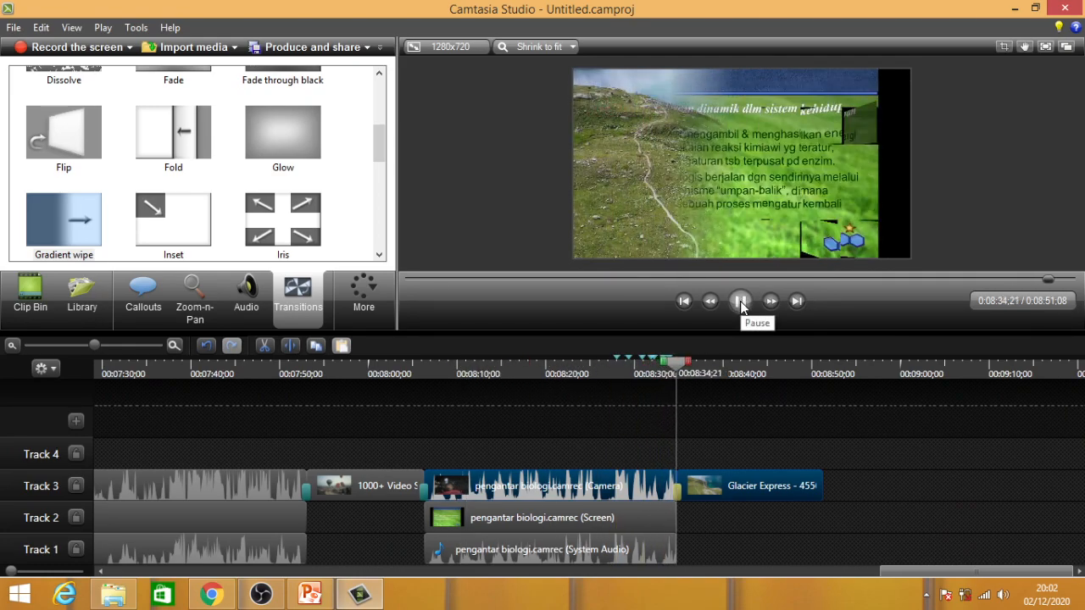
left_click(740, 302)
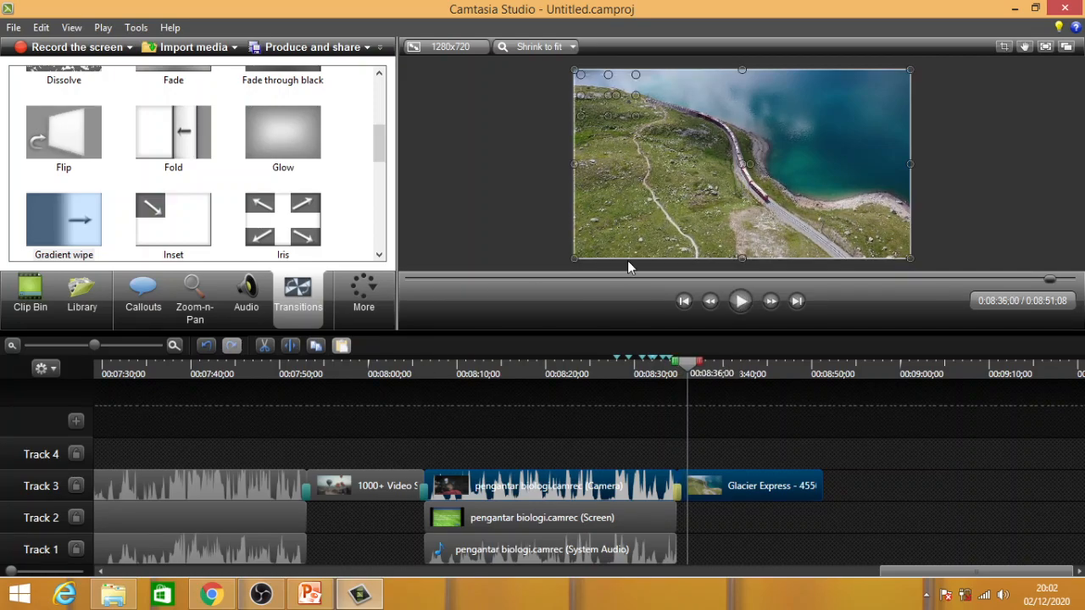
Add a Flip transition at the end of the Glacier Express clip on Track 3.
left_click(286, 218)
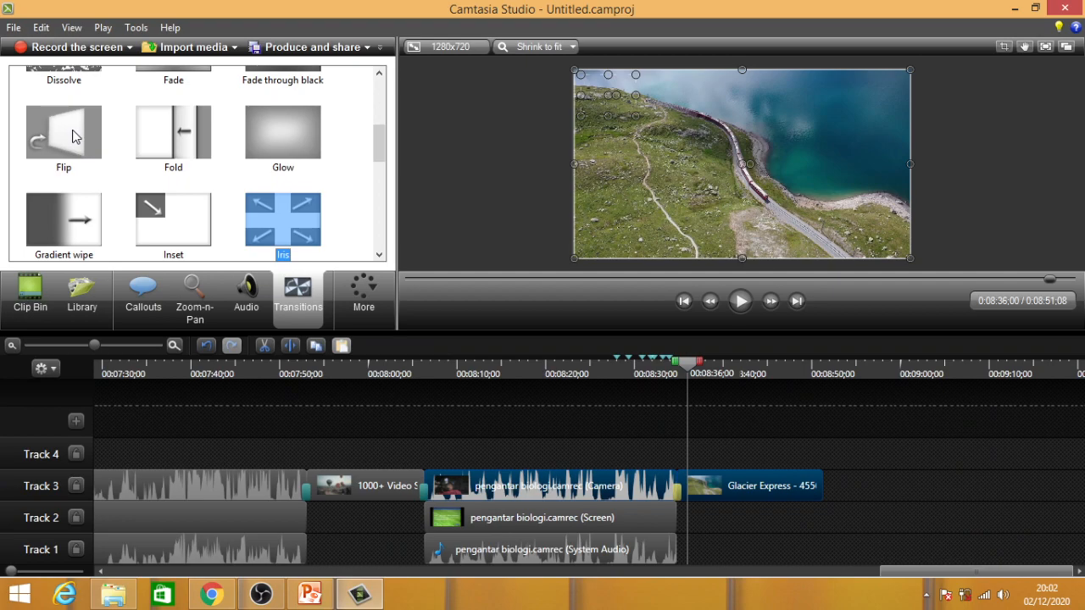
mouse_move(48, 144)
left_mouse_down()
mouse_move(358, 176)
mouse_move(845, 478)
mouse_move(821, 496)
left_mouse_up()
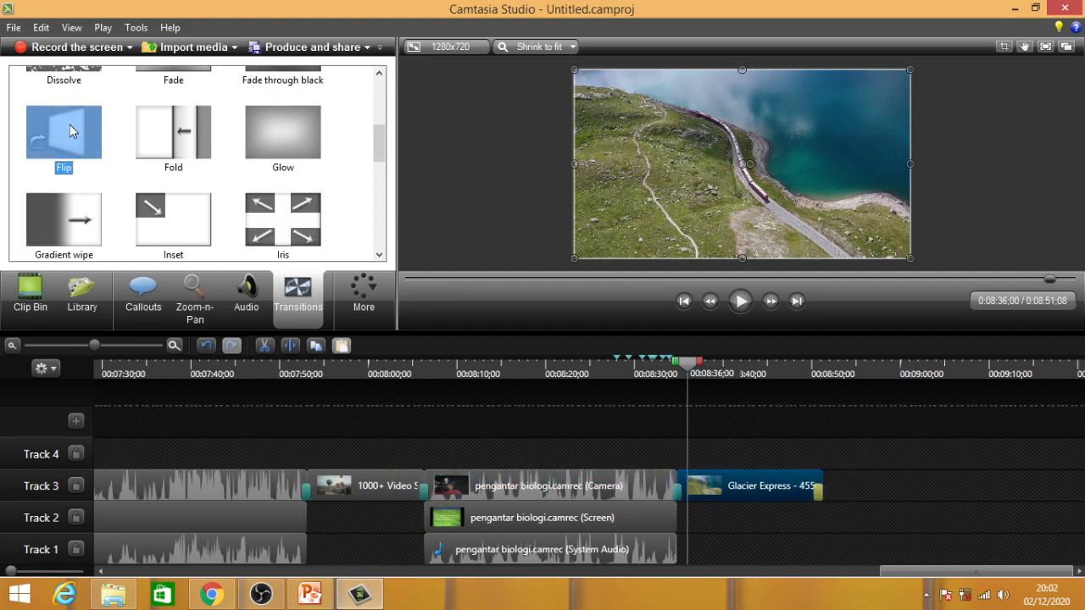
mouse_move(70, 125)
left_mouse_down()
mouse_move(90, 193)
mouse_move(73, 146)
left_mouse_up()
Add a Flip transition at the very start of the first camera clip on Track 3.
left_click(95, 347)
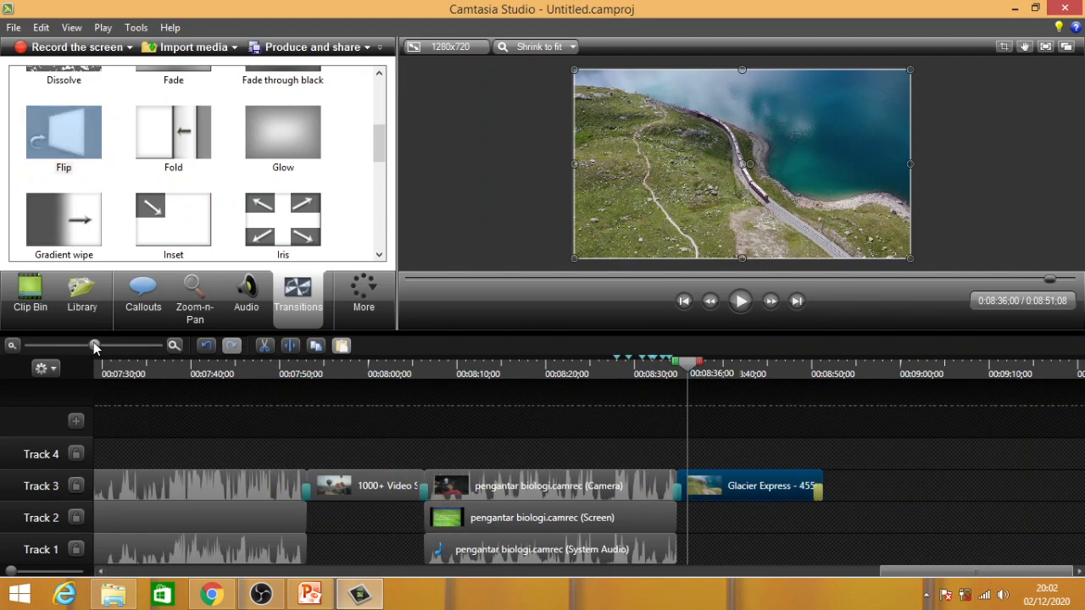
left_click_drag(95, 347, 9, 344)
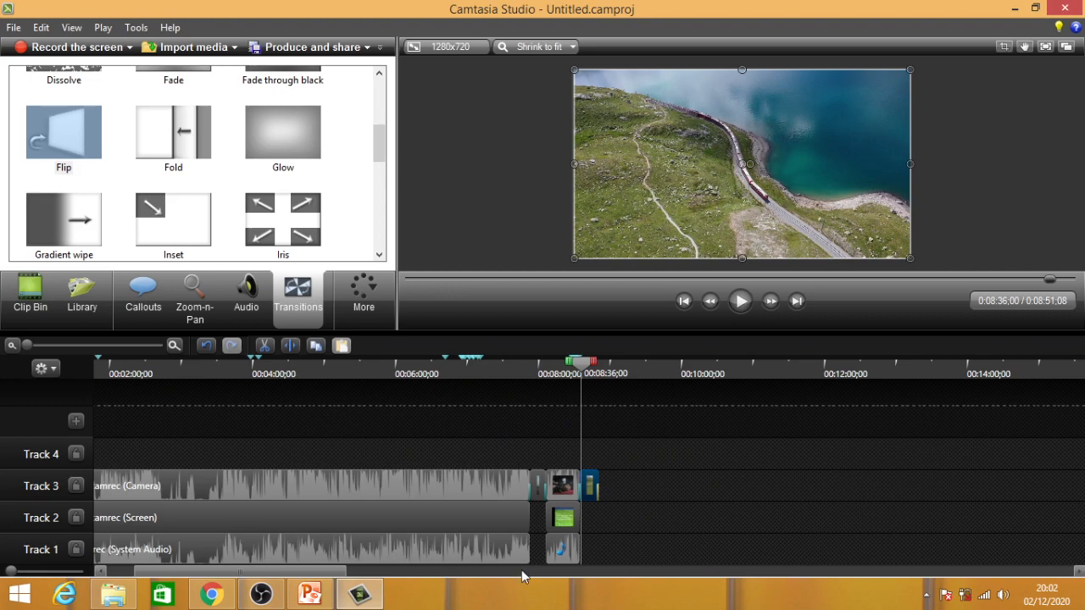
left_click_drag(282, 575, 254, 573)
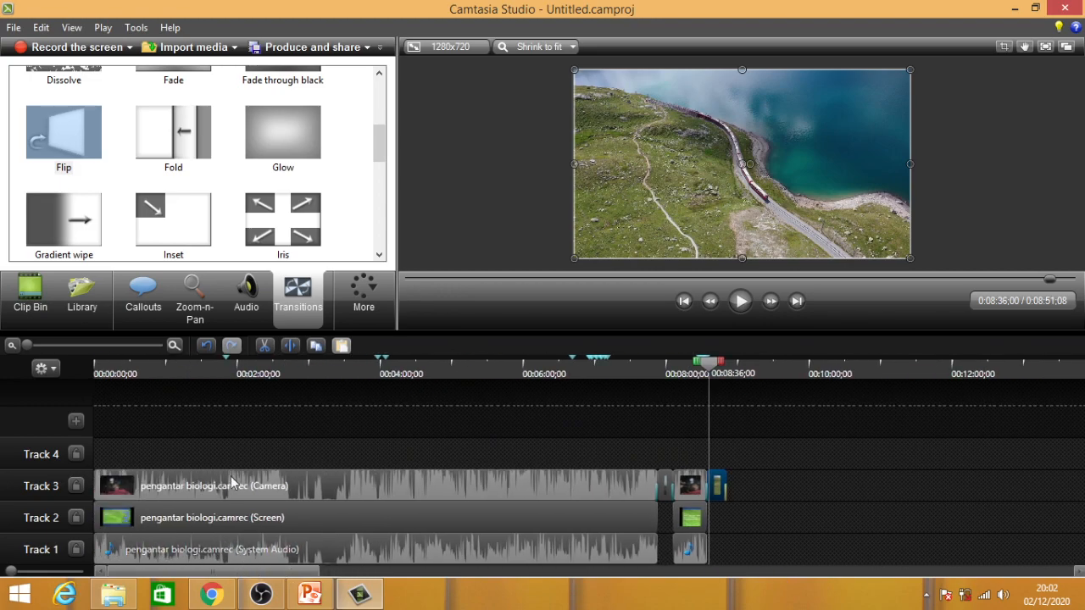
left_click_drag(26, 346, 67, 345)
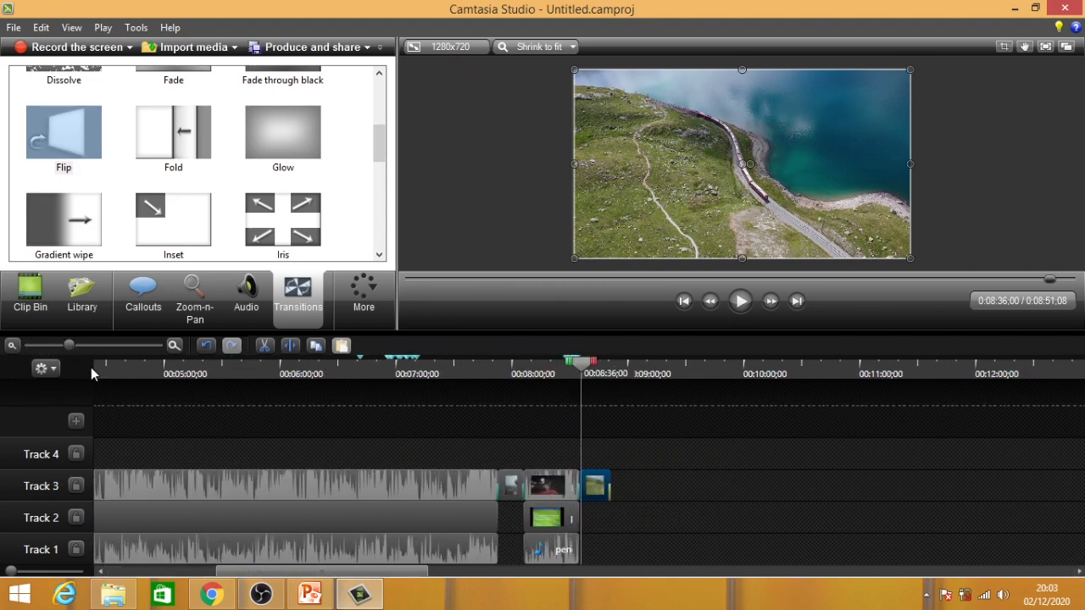
left_click_drag(377, 581, 198, 575)
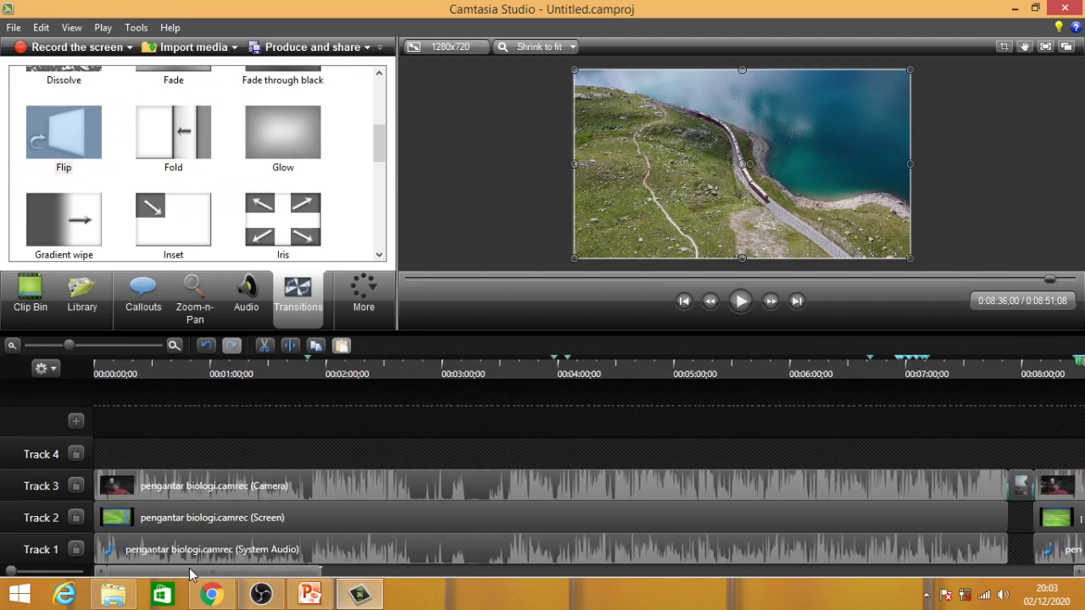
left_click_drag(64, 144, 111, 490)
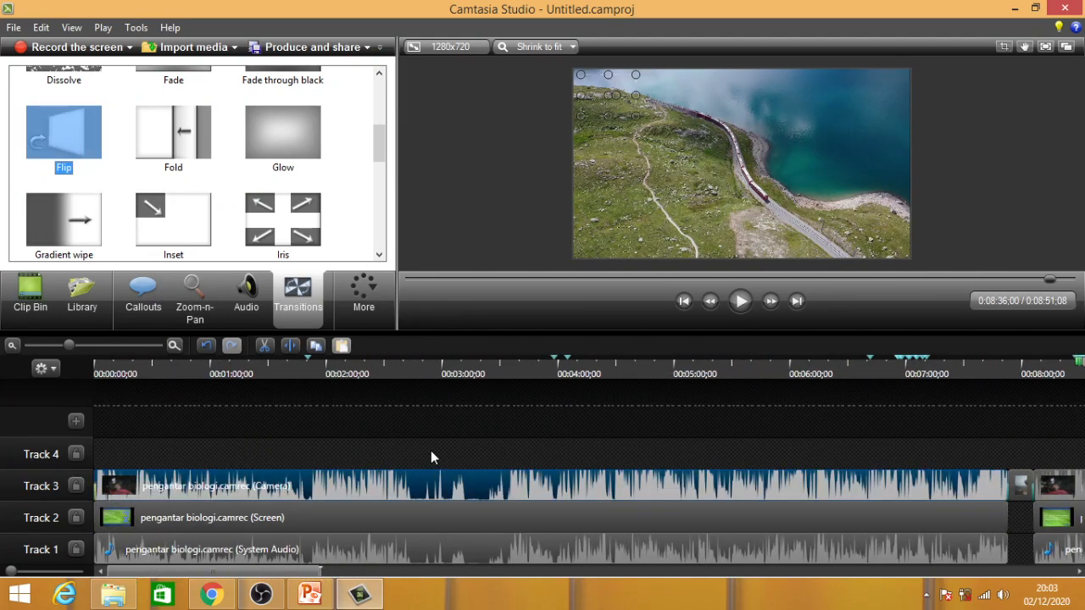
Select all clips on Tracks 1 to 3 and shift them about 29 seconds later, leaving a gap at the timeline's start.
left_click(12, 345)
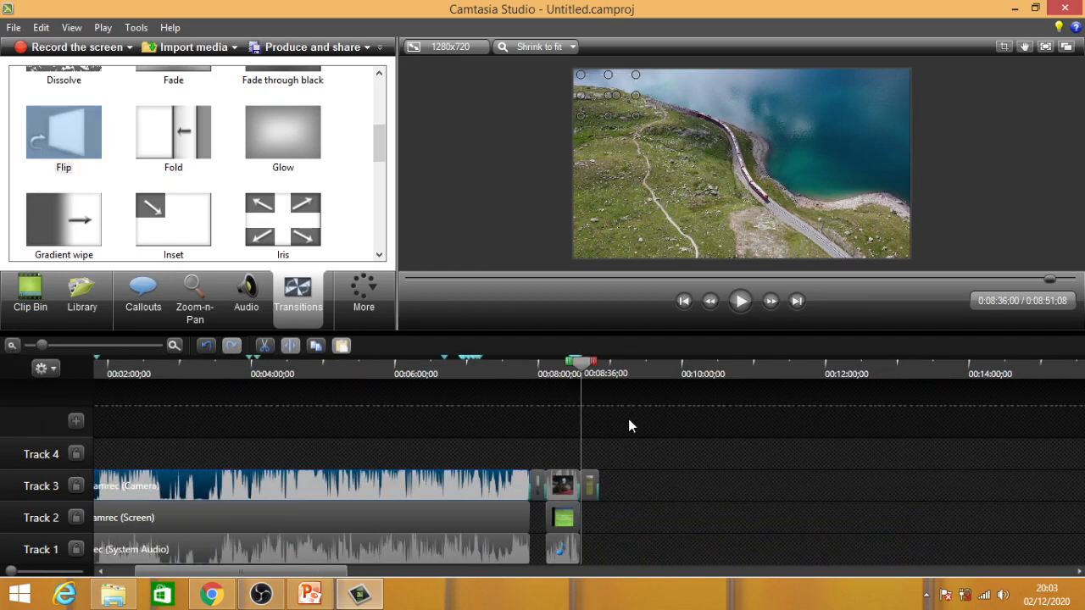
left_click_drag(707, 447, 93, 549)
left_click_drag(172, 569, 196, 576)
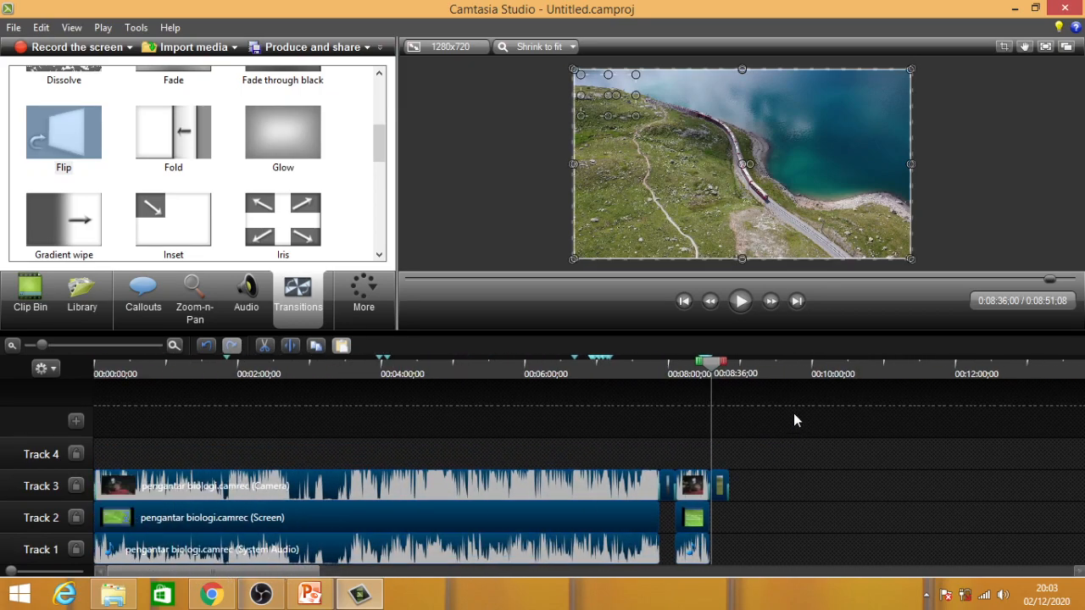
left_click_drag(721, 364, 675, 364)
left_click_drag(546, 385, 96, 420)
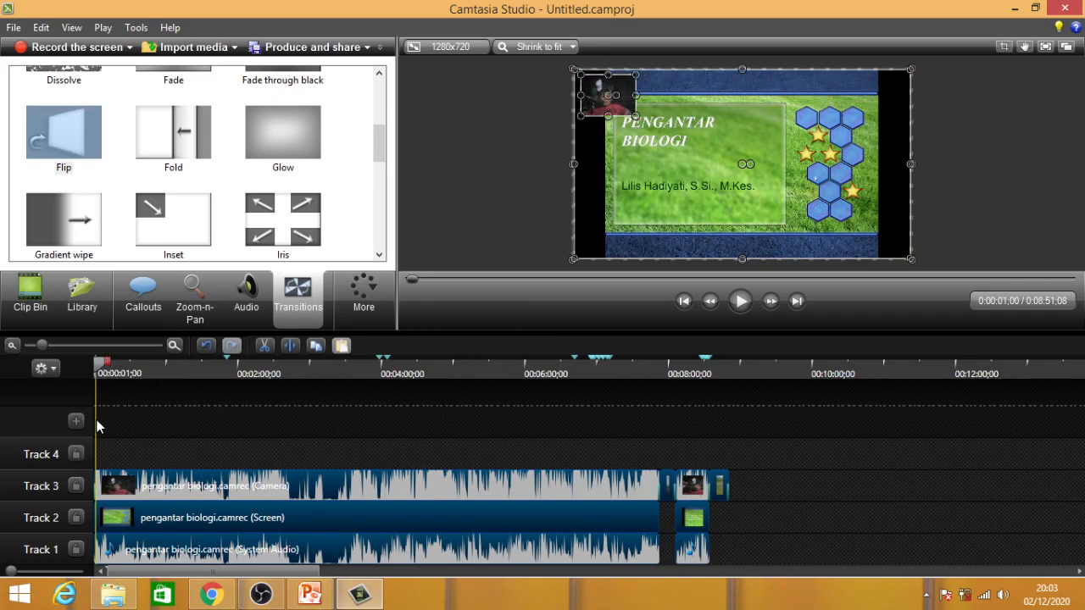
left_click_drag(837, 438, 103, 553)
mouse_move(43, 345)
left_mouse_down()
mouse_move(102, 345)
mouse_move(26, 345)
left_mouse_up()
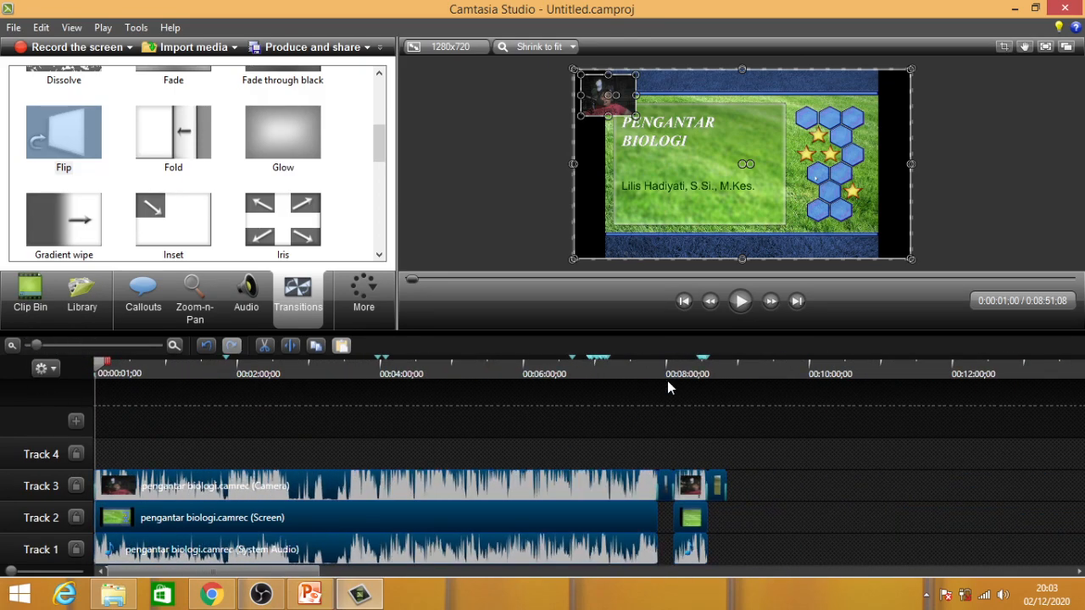
left_click_drag(127, 485, 162, 485)
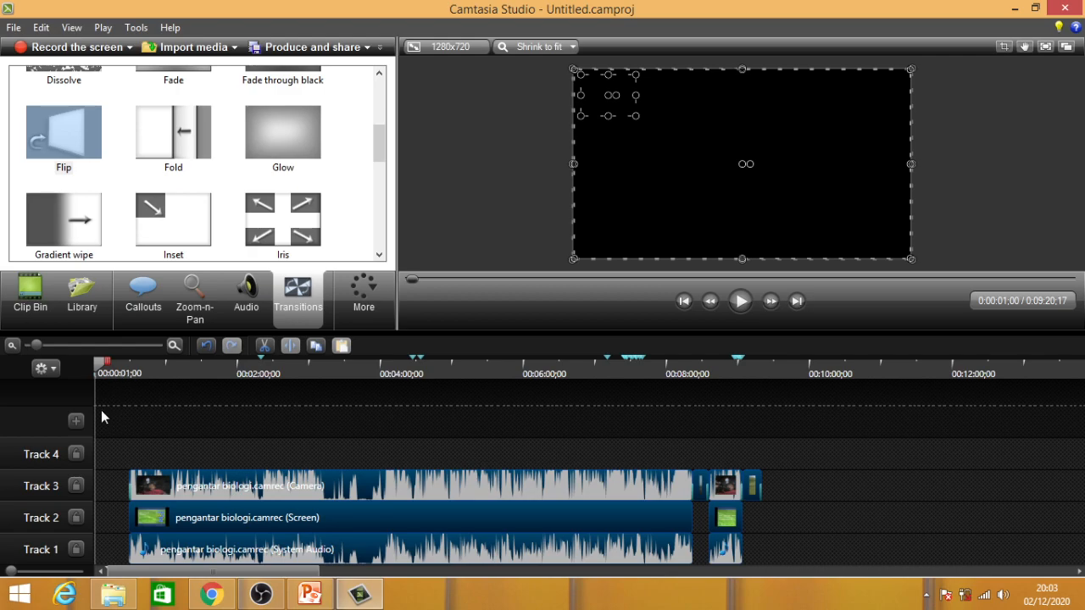
Preview the Animated Title from the library's Theme - Calling Lights folder.
left_click(81, 297)
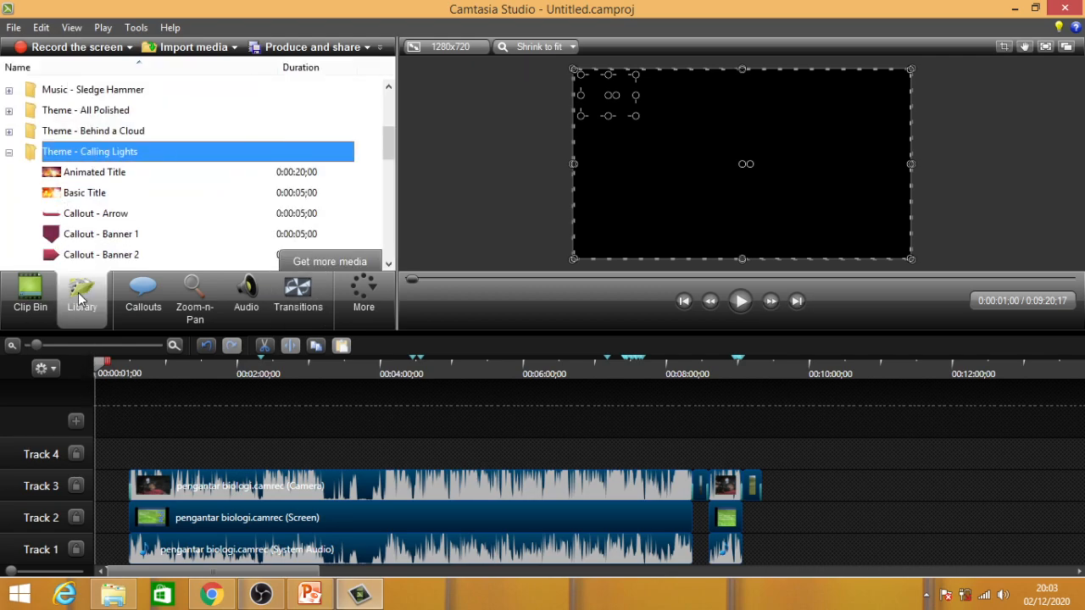
left_click(86, 175)
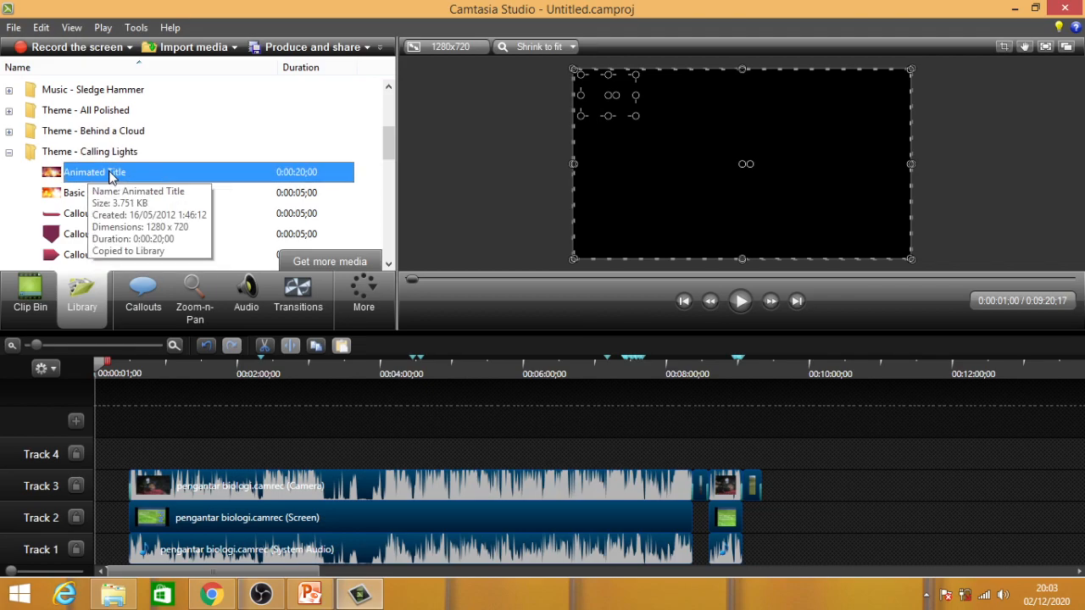
double_click(109, 172)
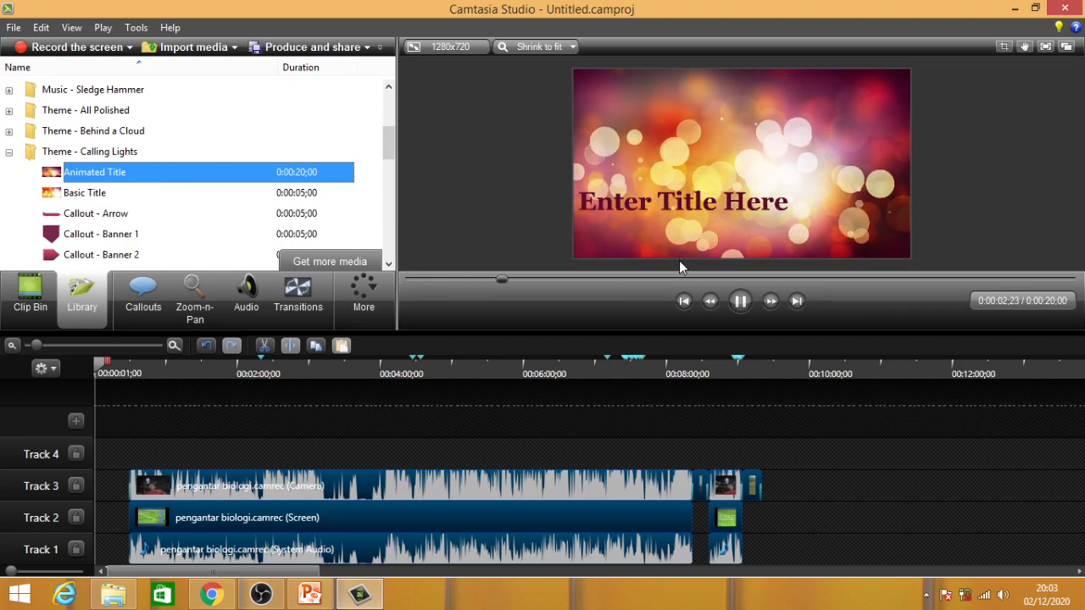
Try adding the Calling Lights Animated Title to the timeline at the playhead, and delete the inserted clip.
left_click_drag(158, 175, 139, 215)
left_click(136, 235)
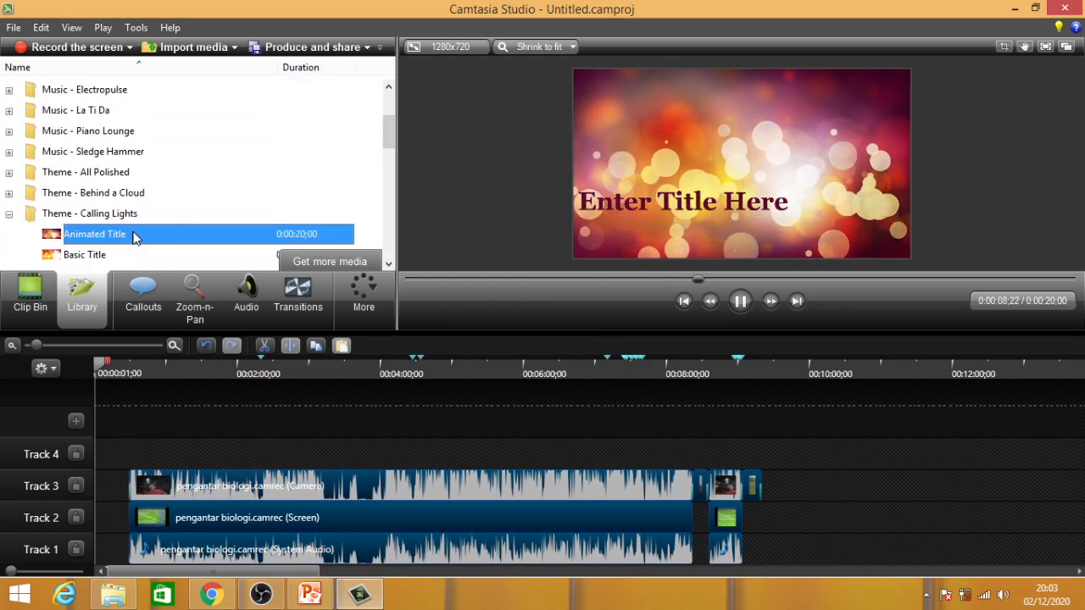
right_click(136, 239)
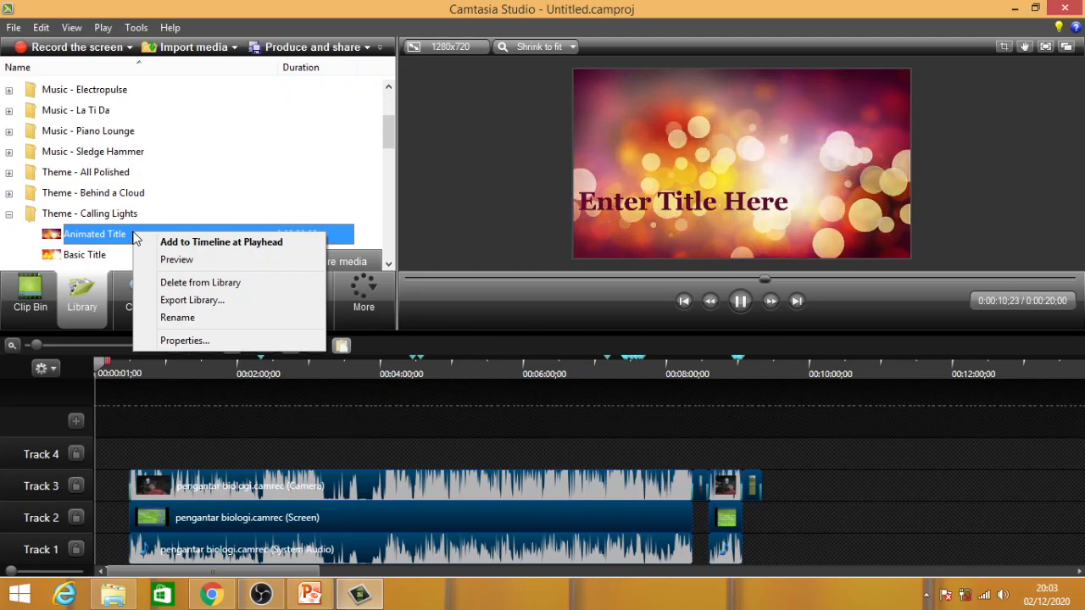
left_click(252, 242)
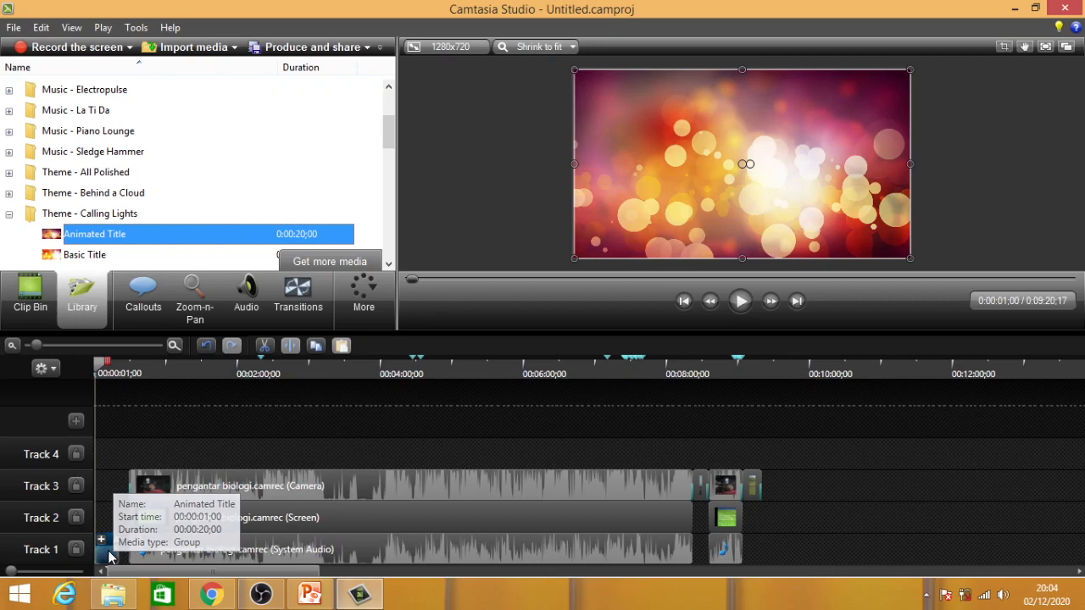
key("Delete")
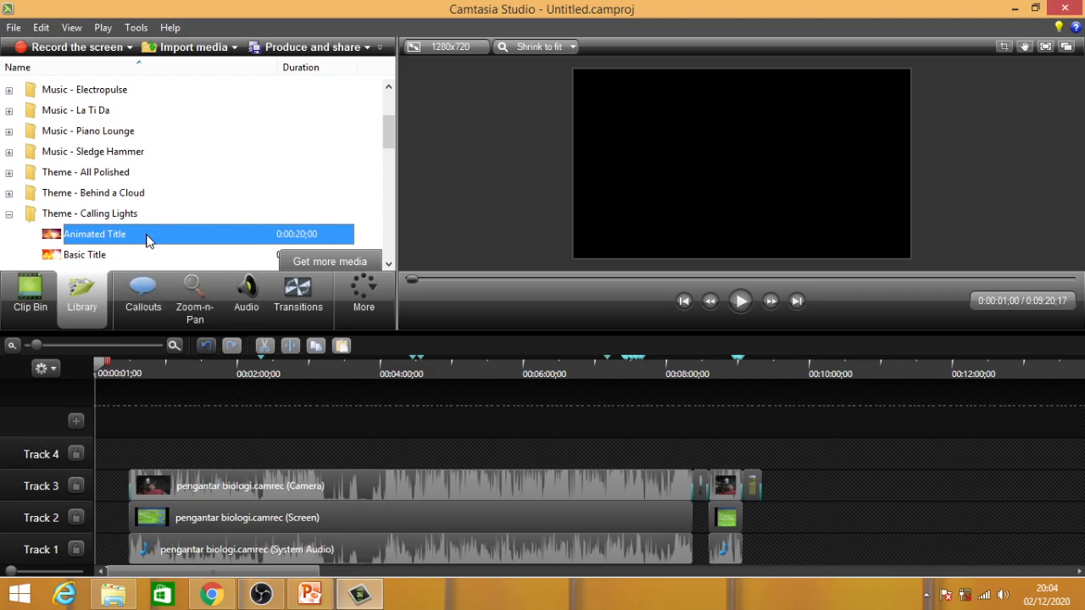
Add the Animated Title from Theme - Calling Lights to the timeline at the playhead, and play it until the title text shows.
mouse_move(392, 128)
left_mouse_down()
mouse_move(387, 98)
mouse_move(387, 117)
left_mouse_up()
left_click(46, 295)
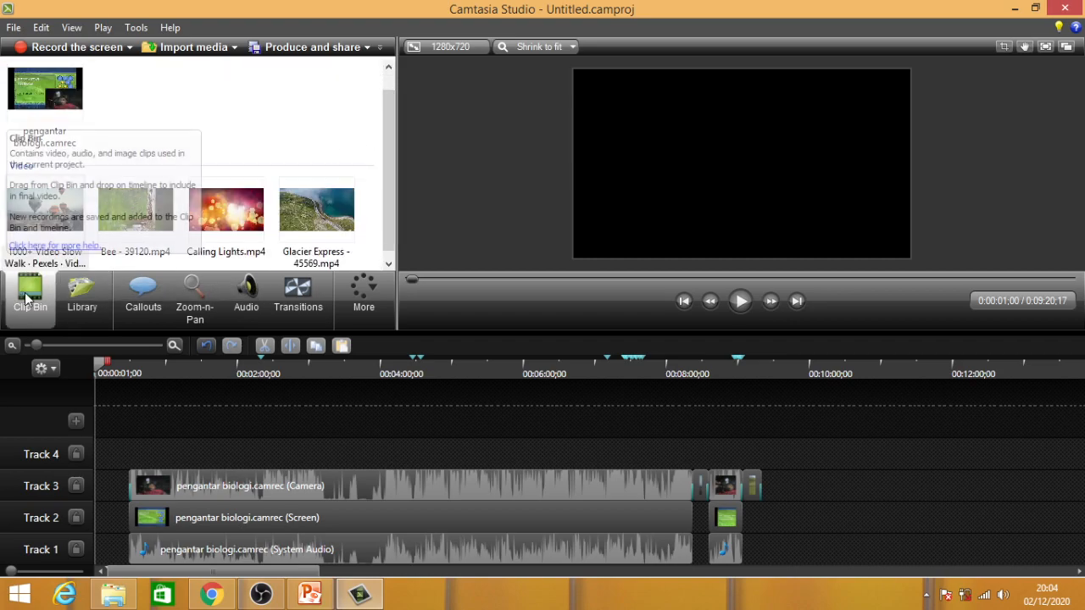
left_click(84, 294)
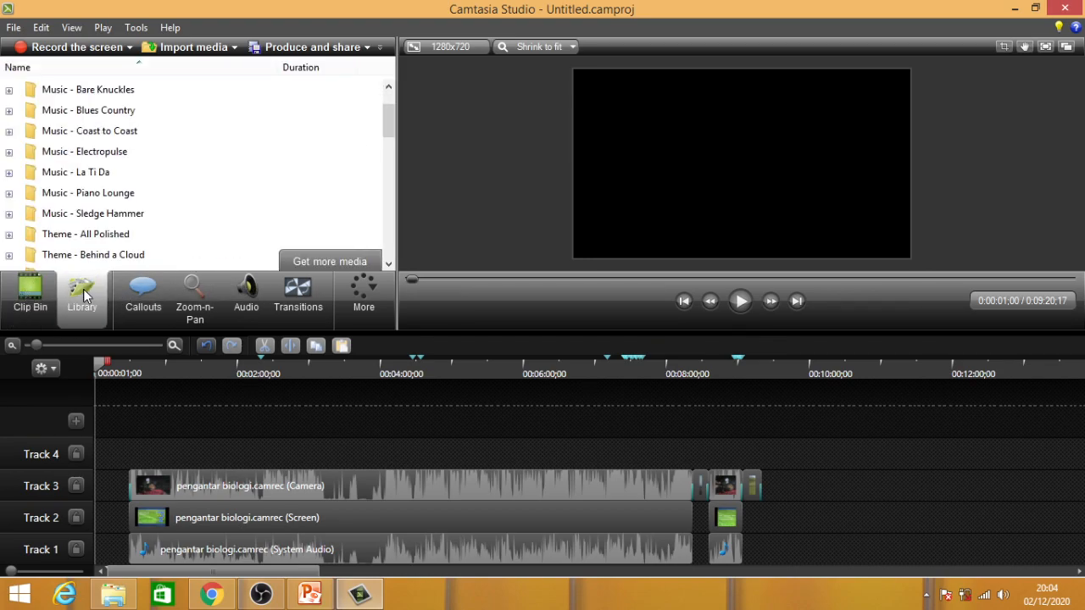
left_click_drag(388, 118, 391, 147)
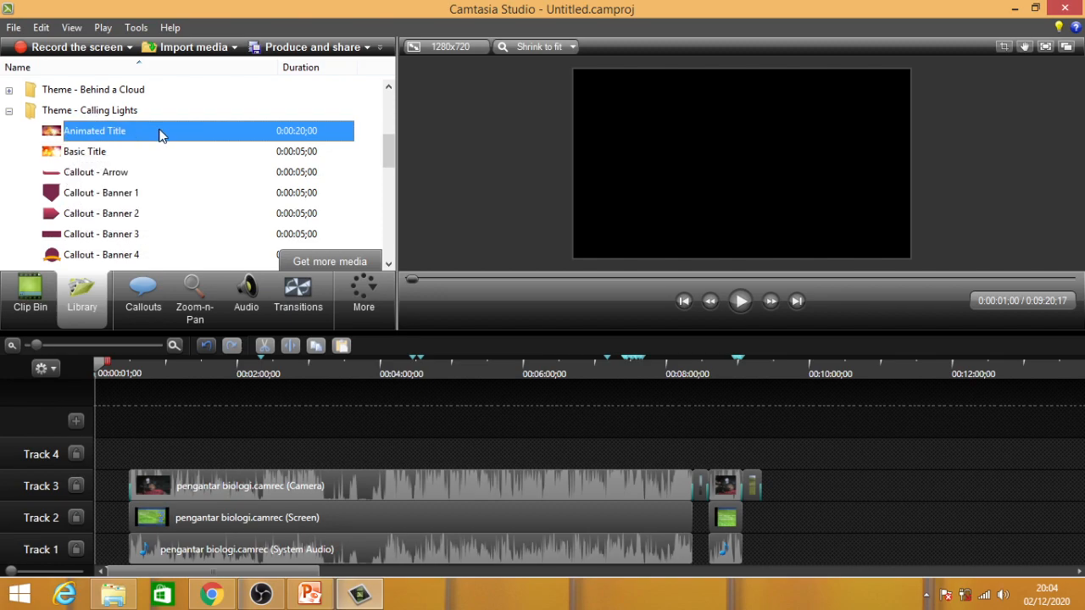
left_click(116, 156)
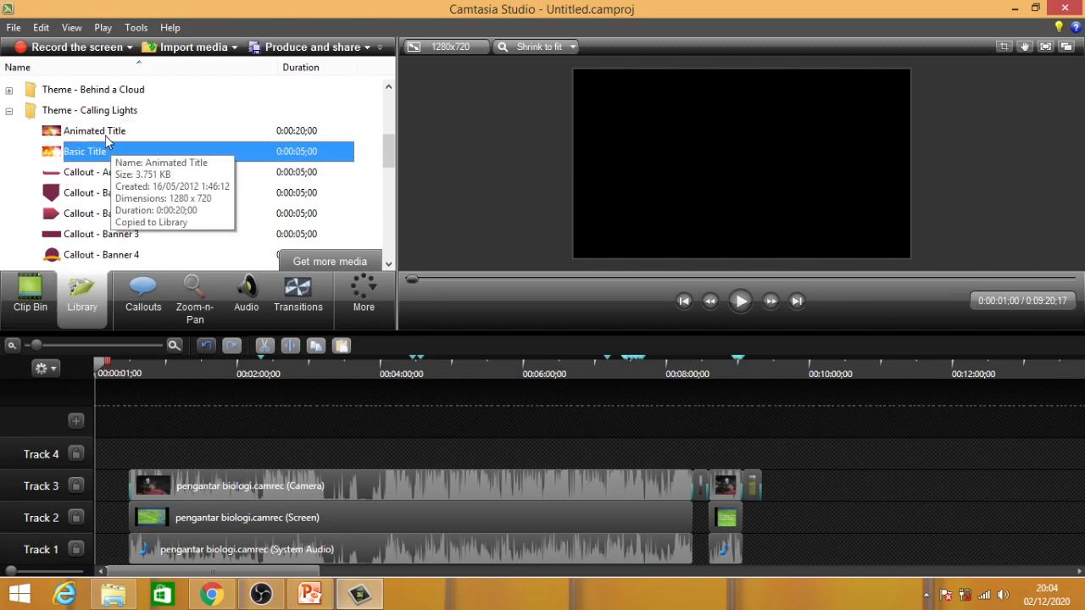
left_click(93, 134)
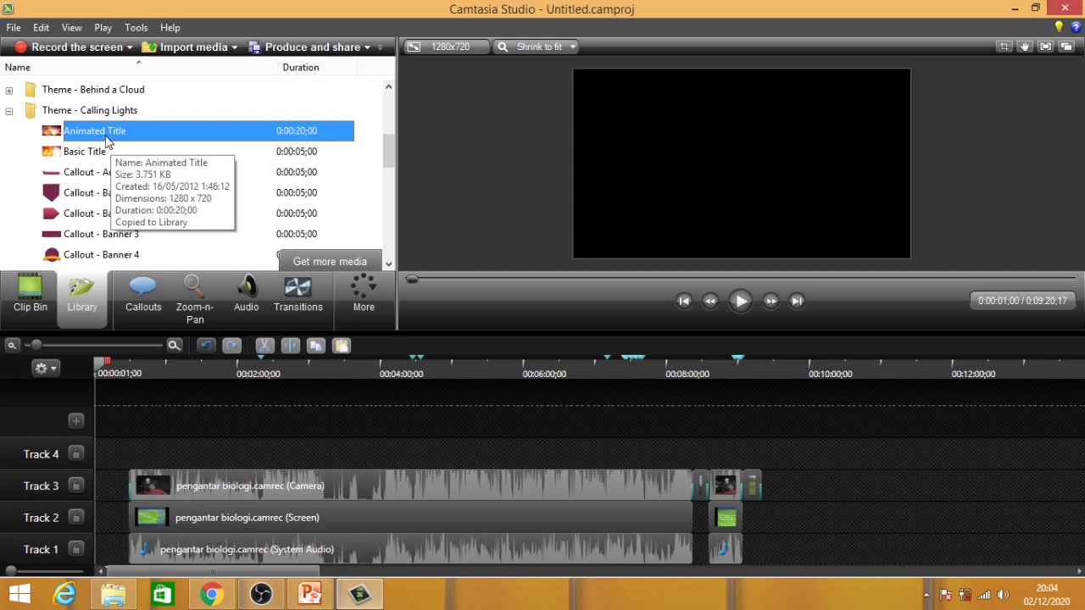
right_click(154, 138)
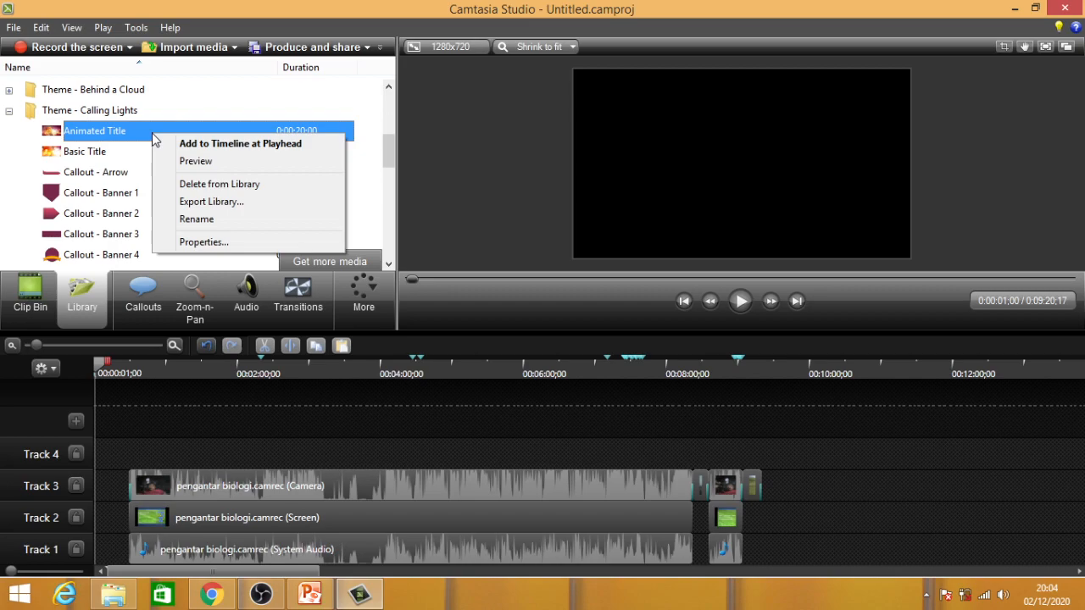
left_click(235, 144)
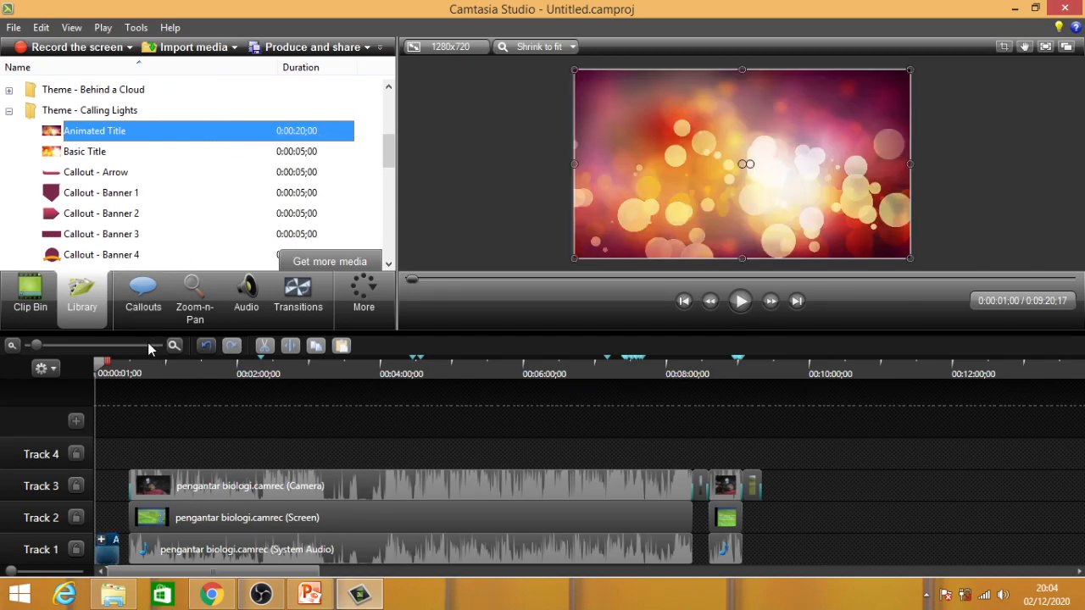
left_click(741, 302)
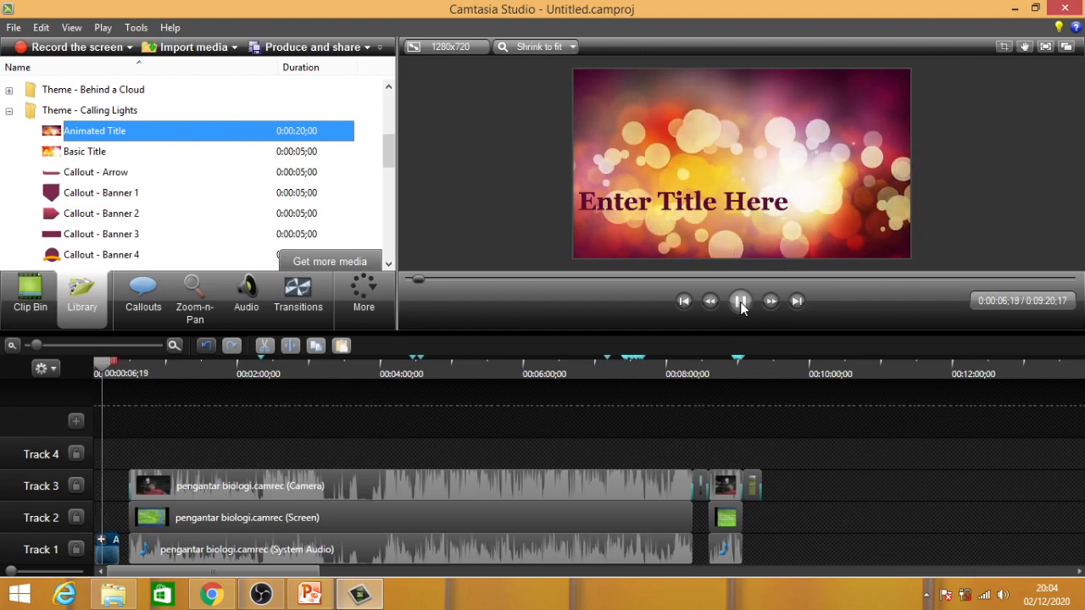
left_click(741, 302)
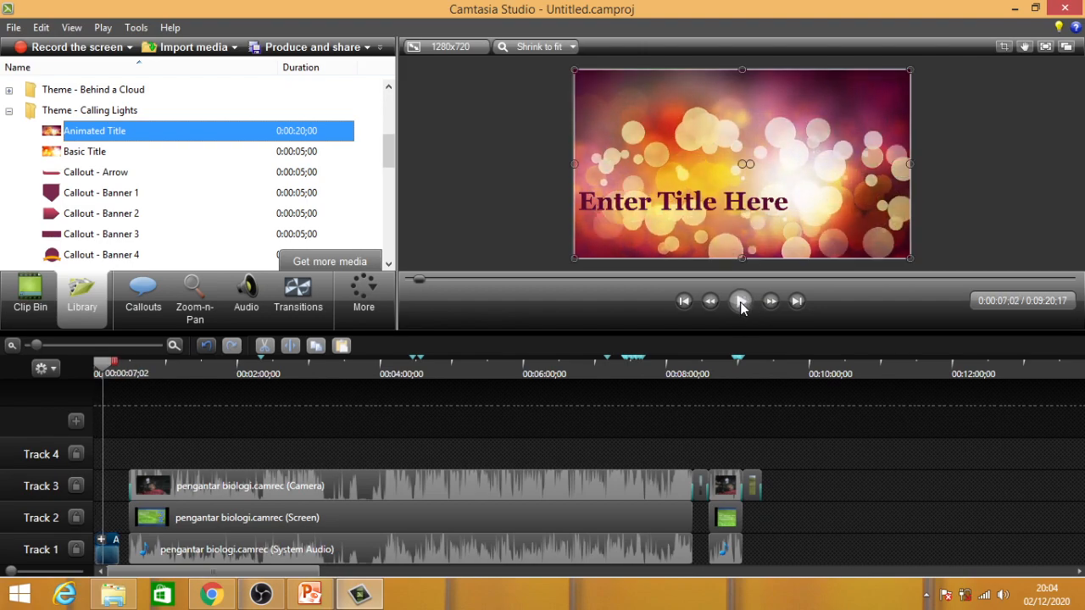
Replace the words "Enter Title" in the Animated Title's text callout with "Pengantar IPA".
double_click(636, 203)
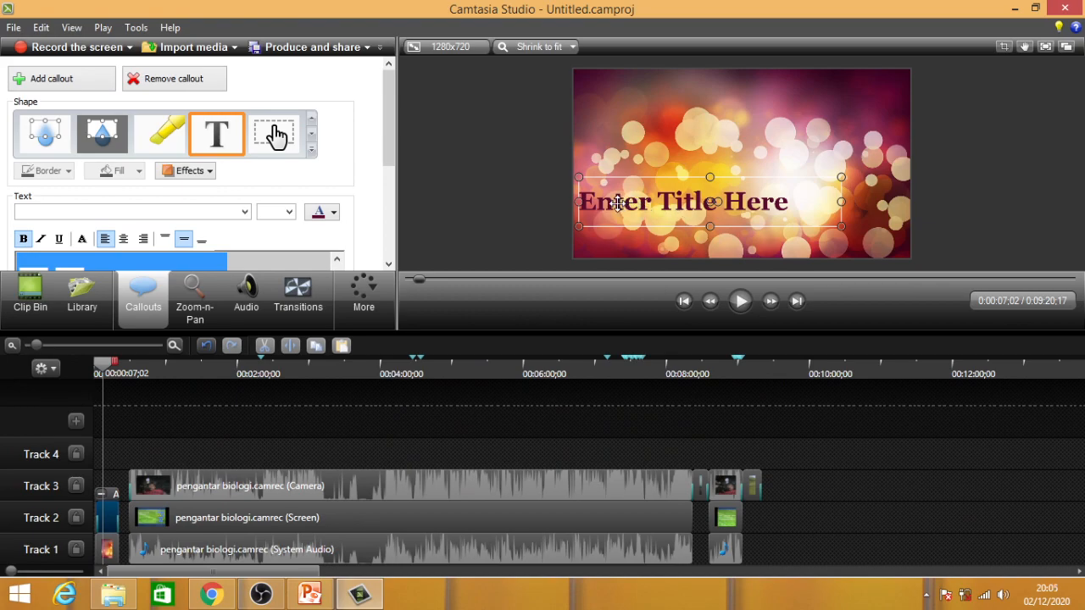
left_click_drag(389, 128, 393, 178)
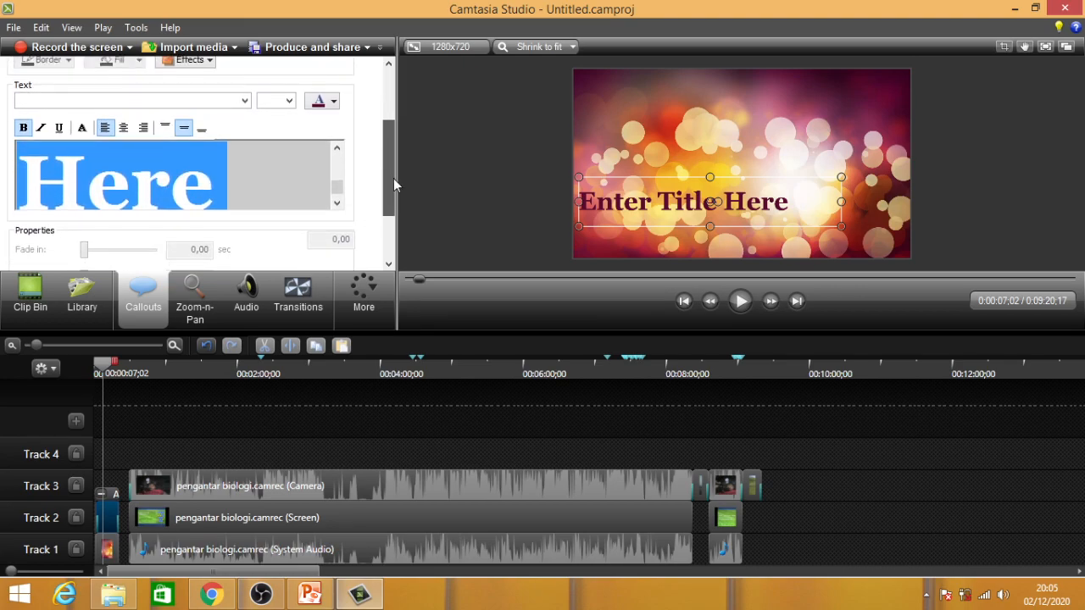
left_click(218, 191)
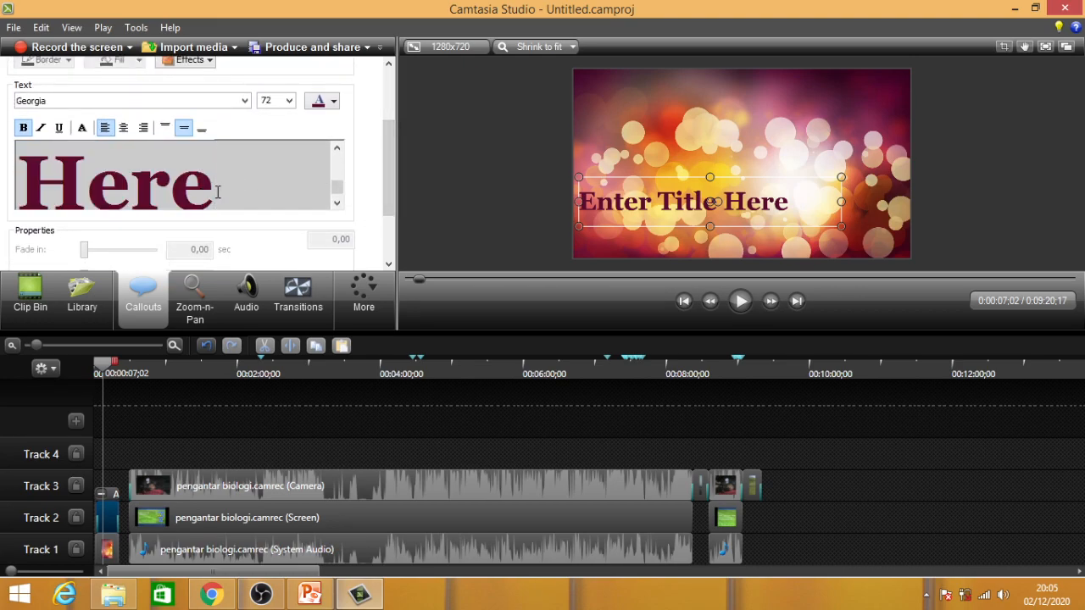
left_click_drag(338, 189, 340, 161)
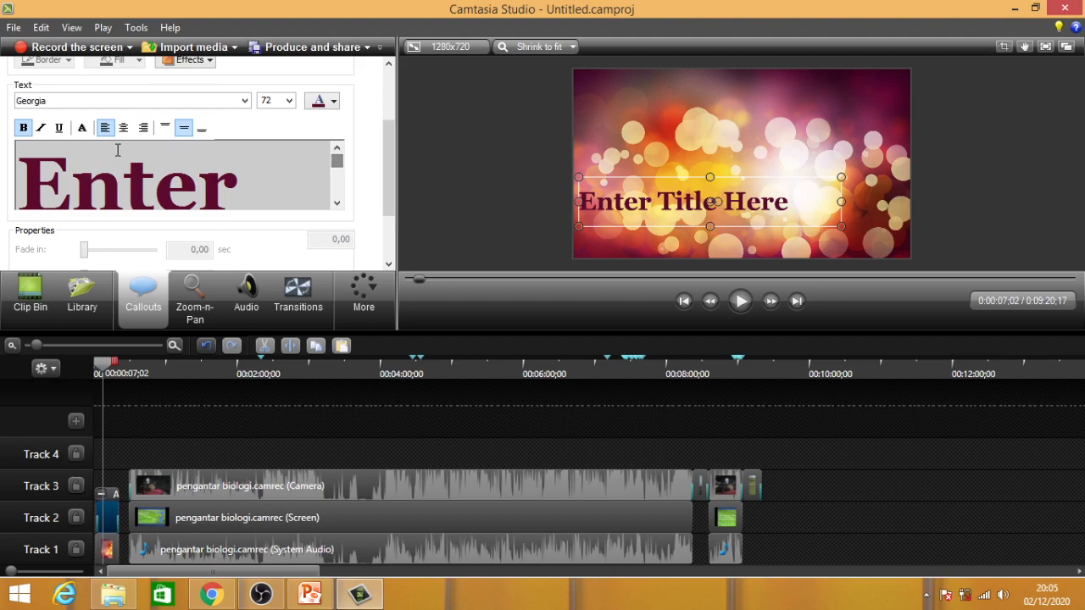
left_click_drag(20, 165, 225, 242)
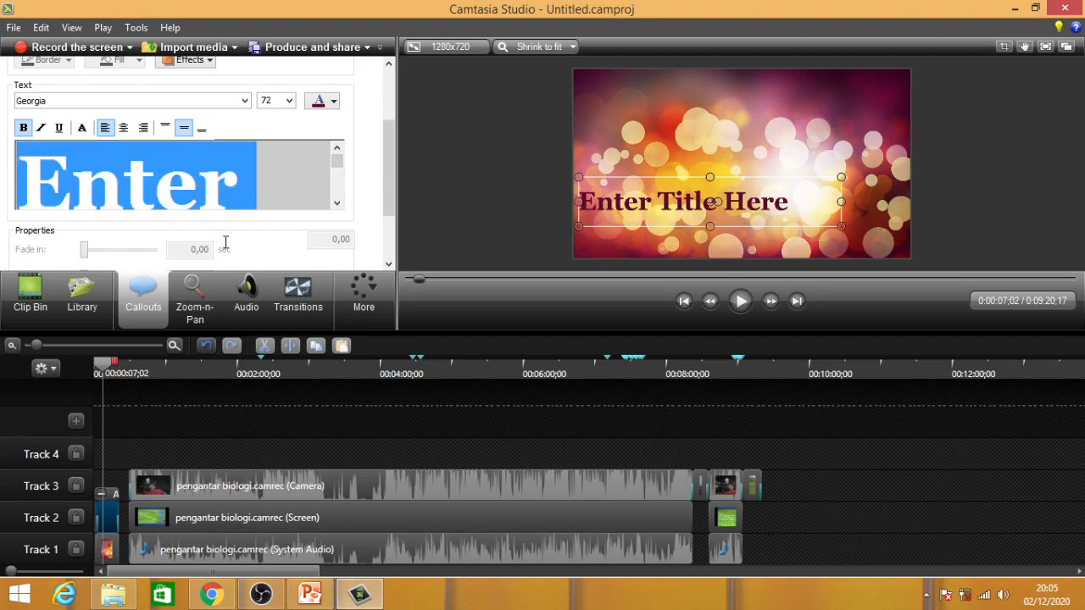
left_click(337, 171)
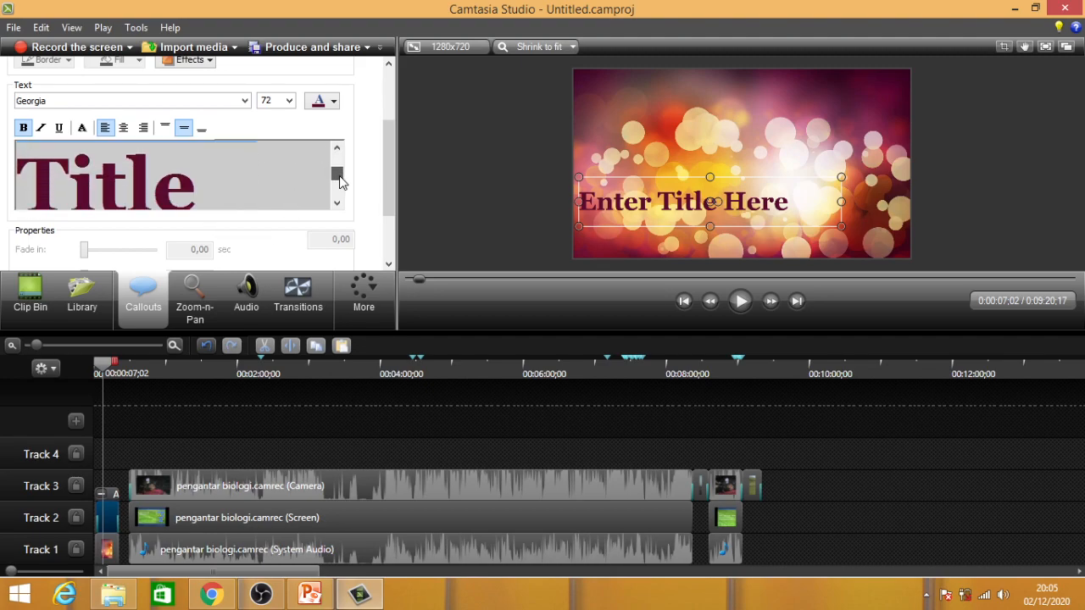
double_click(261, 142)
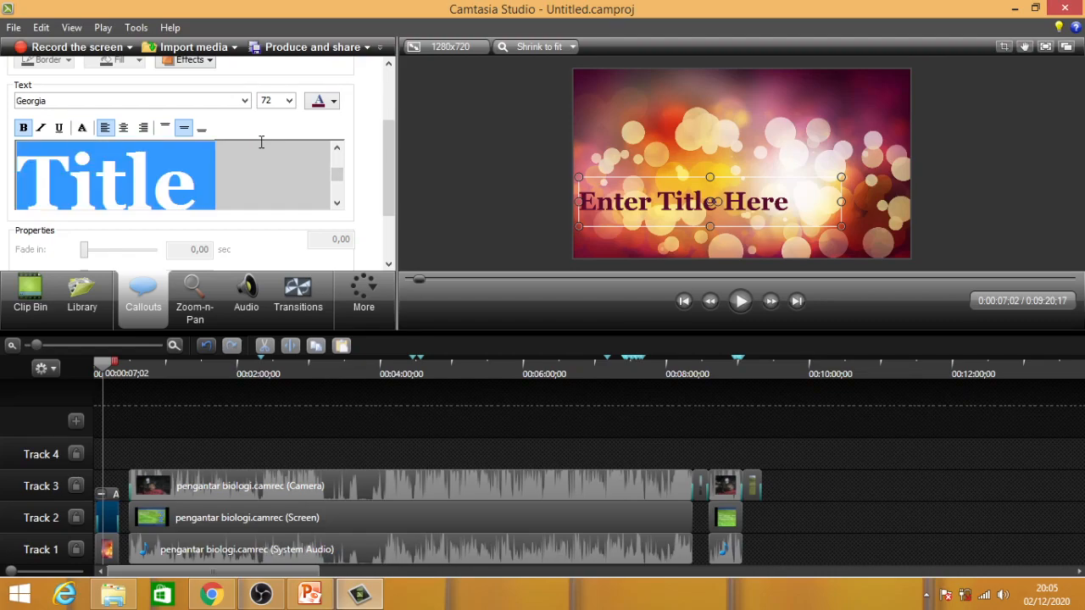
scroll(282, 184, "up", 1)
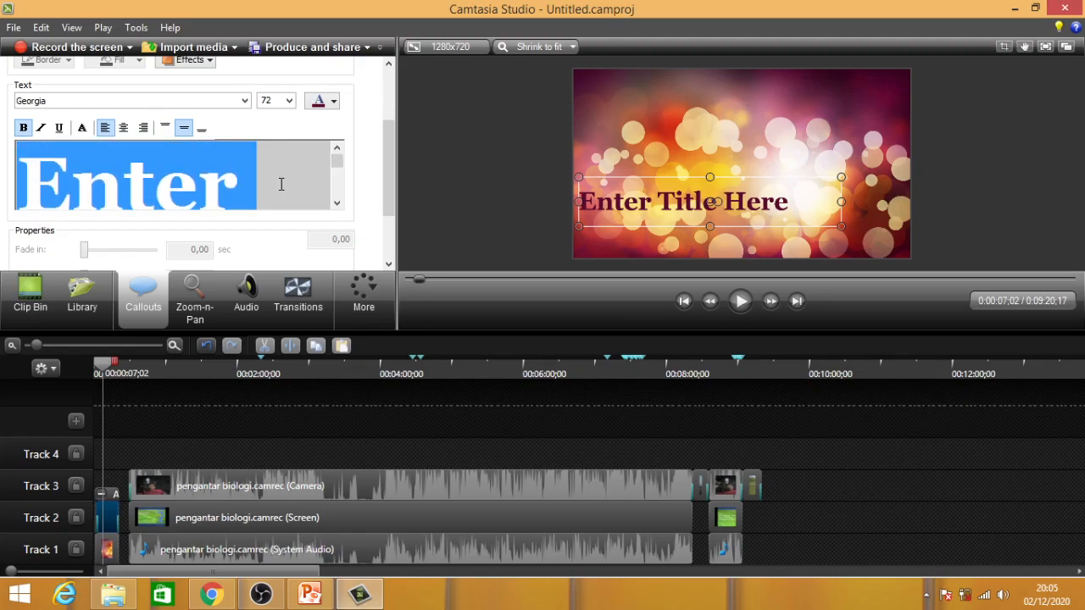
type("P")
type("engan")
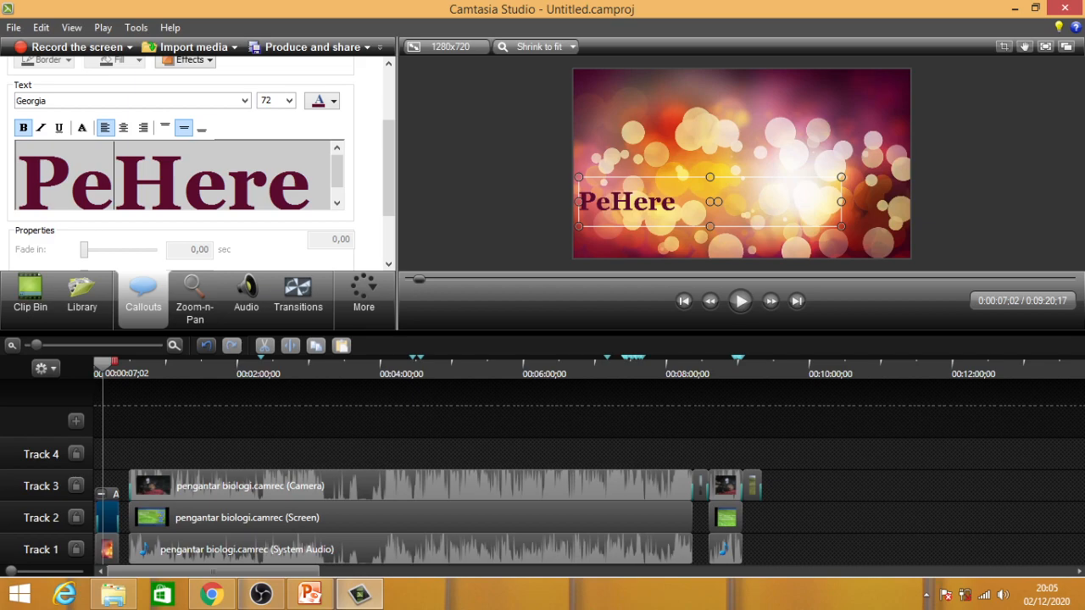
type("tar ")
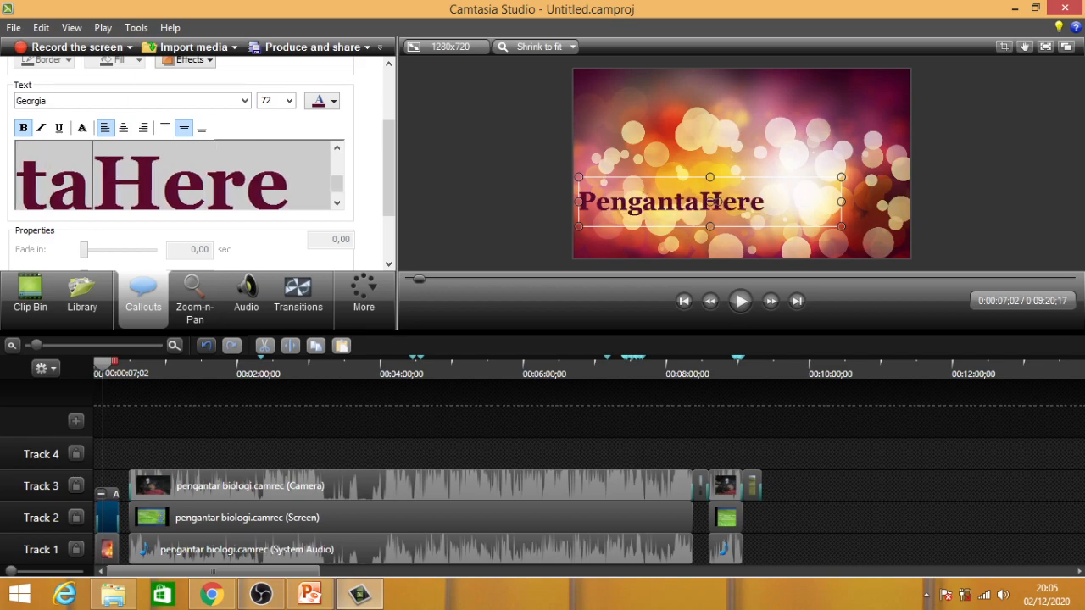
type("IP")
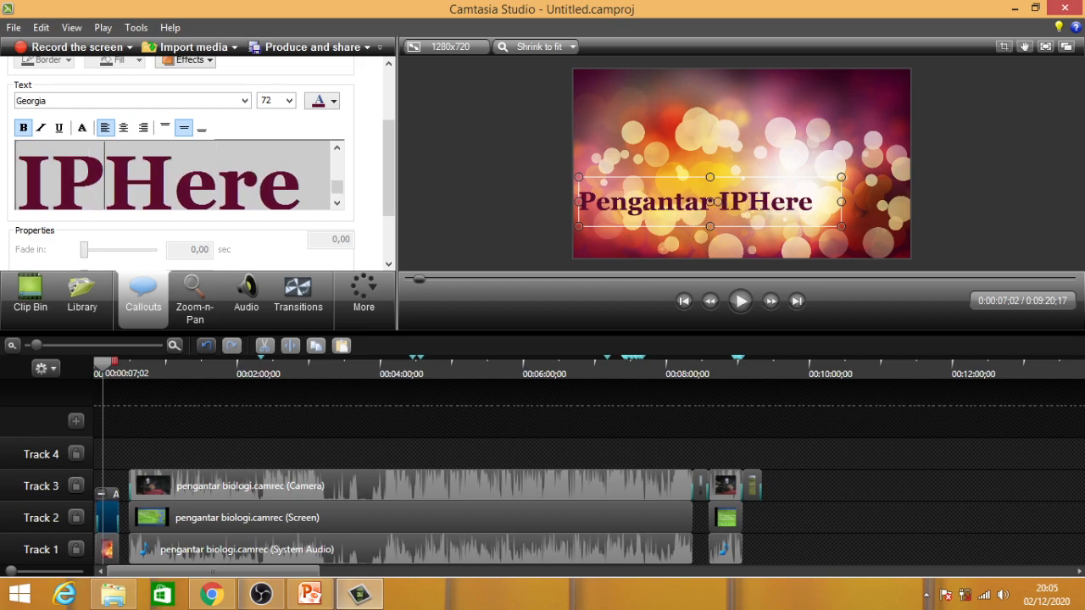
type("A")
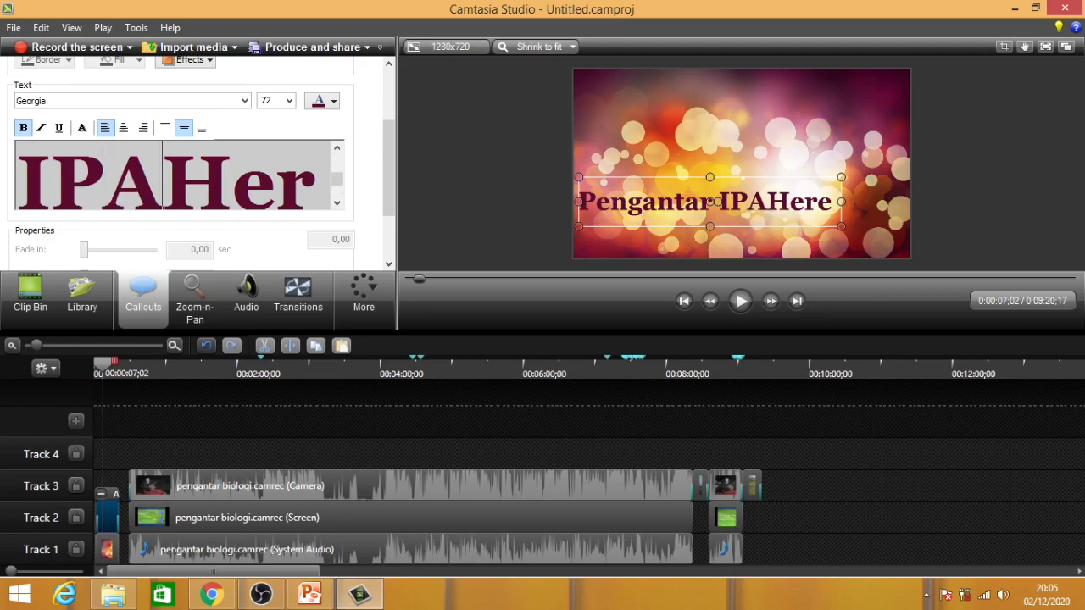
Delete the leftover word "Here" from the end of the title text.
key("shift+Right")
key("shift+Right")
key("shift+Right")
key("shift+Right")
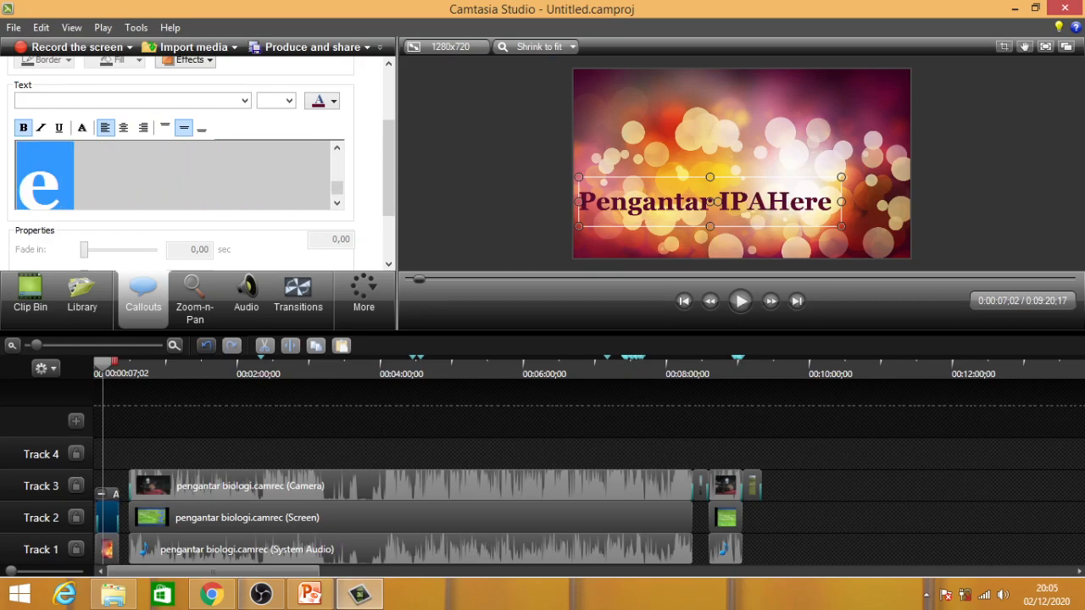
key("BackSpace")
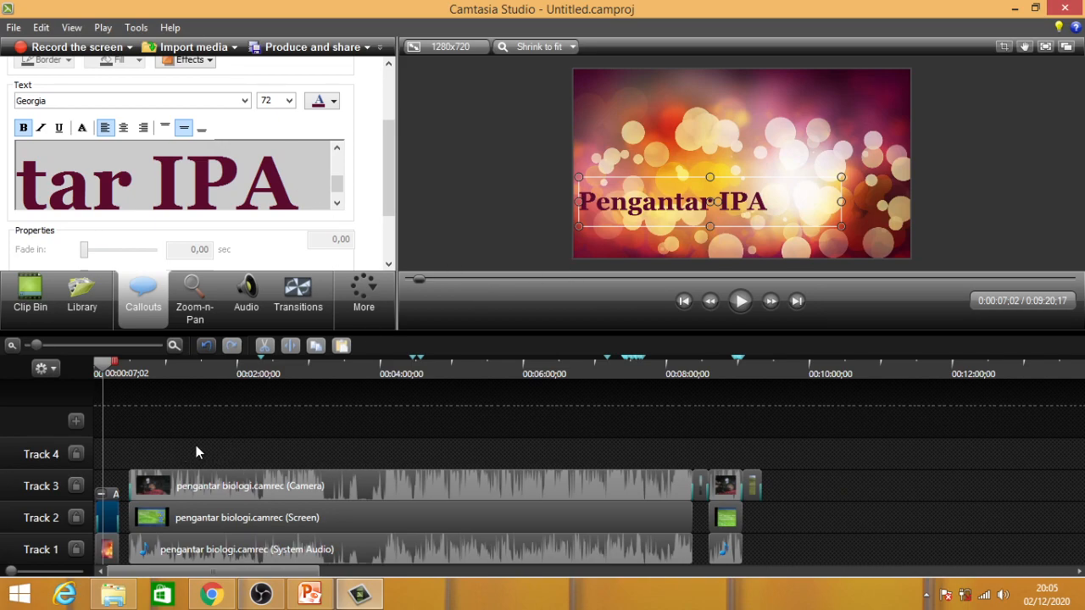
Select all recording and footage clips on Tracks 1 to 3 and move them about 8 seconds earlier, up against the Animated Title's end.
left_click(174, 345)
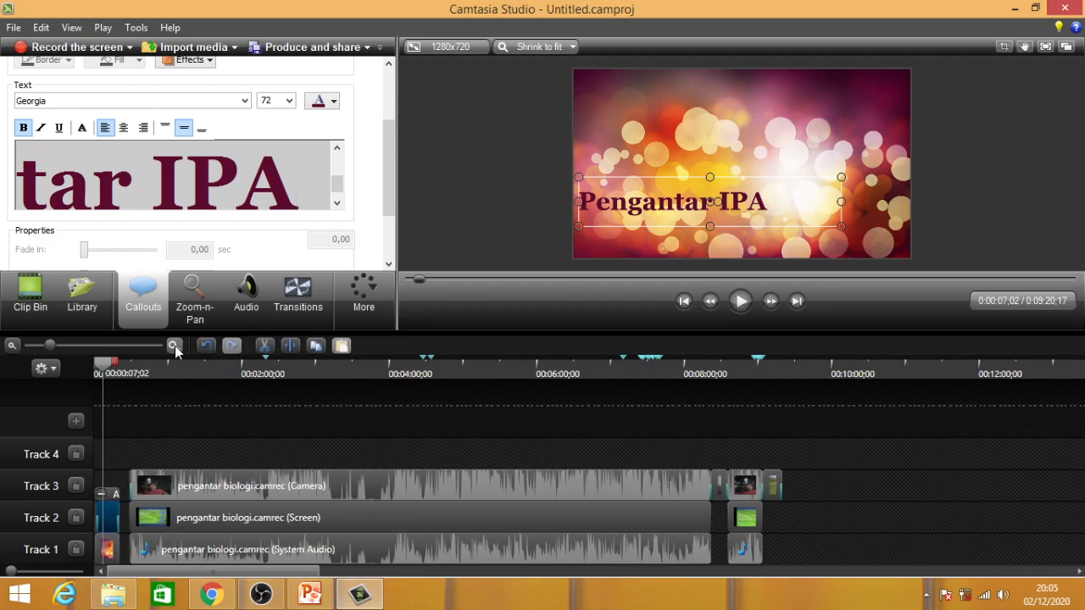
left_click_drag(1003, 446, 186, 552)
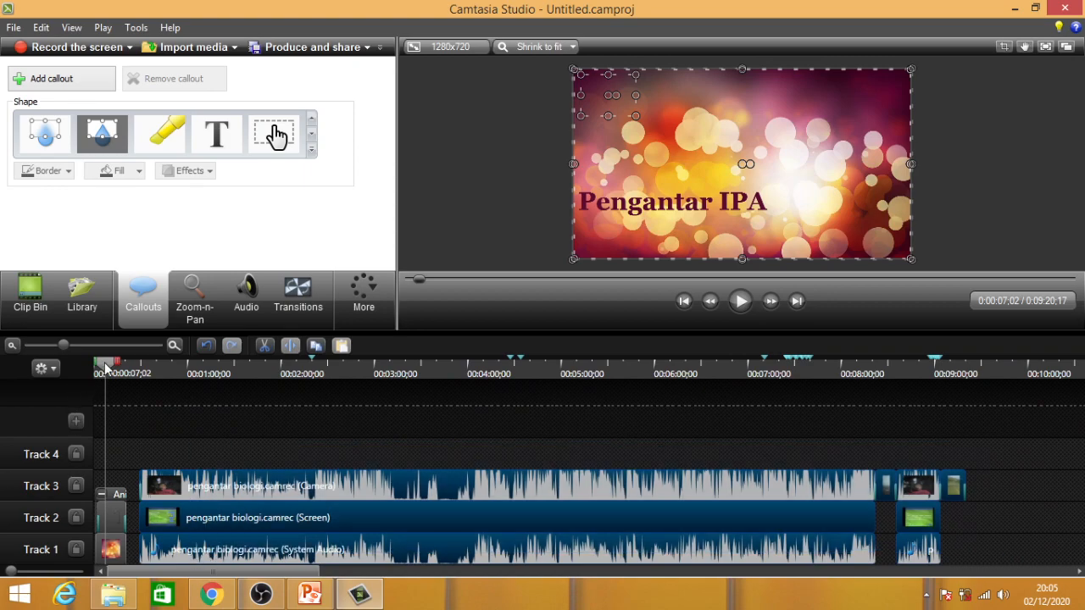
left_click_drag(106, 365, 141, 366)
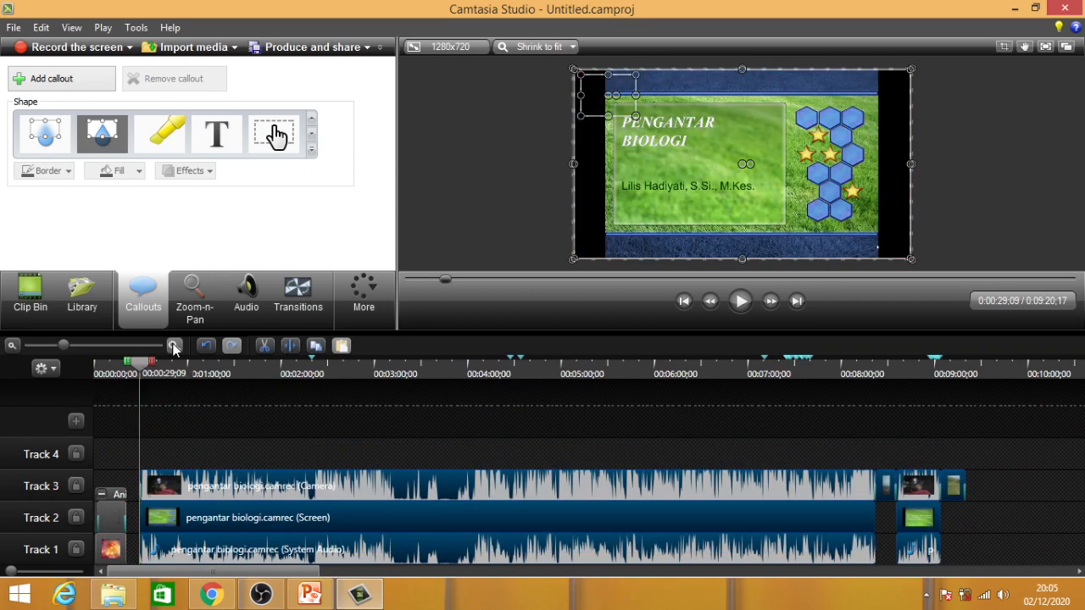
left_click(174, 345)
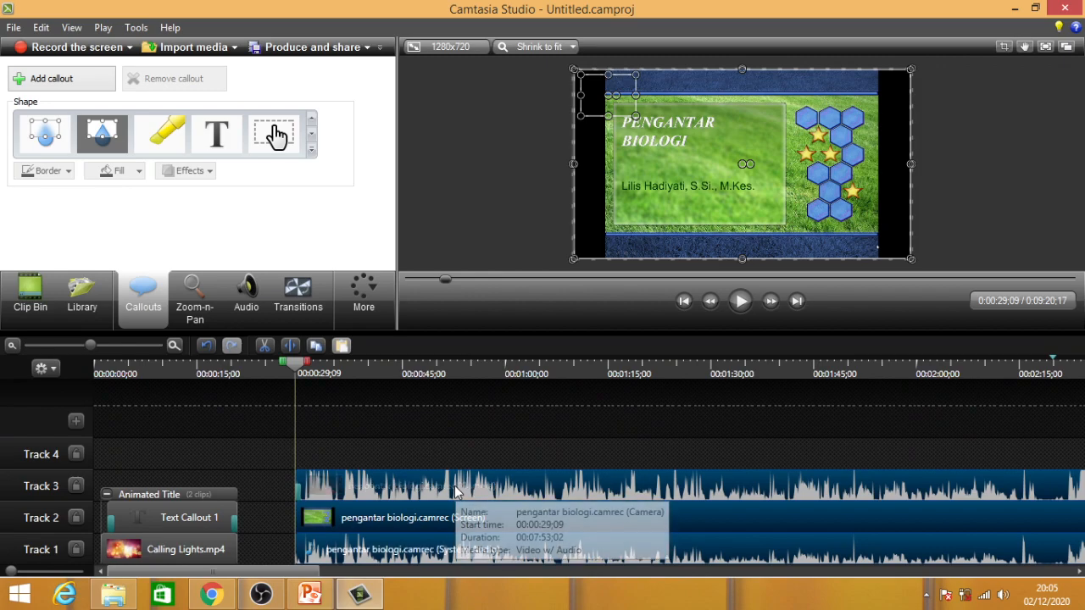
left_click_drag(462, 490, 395, 486)
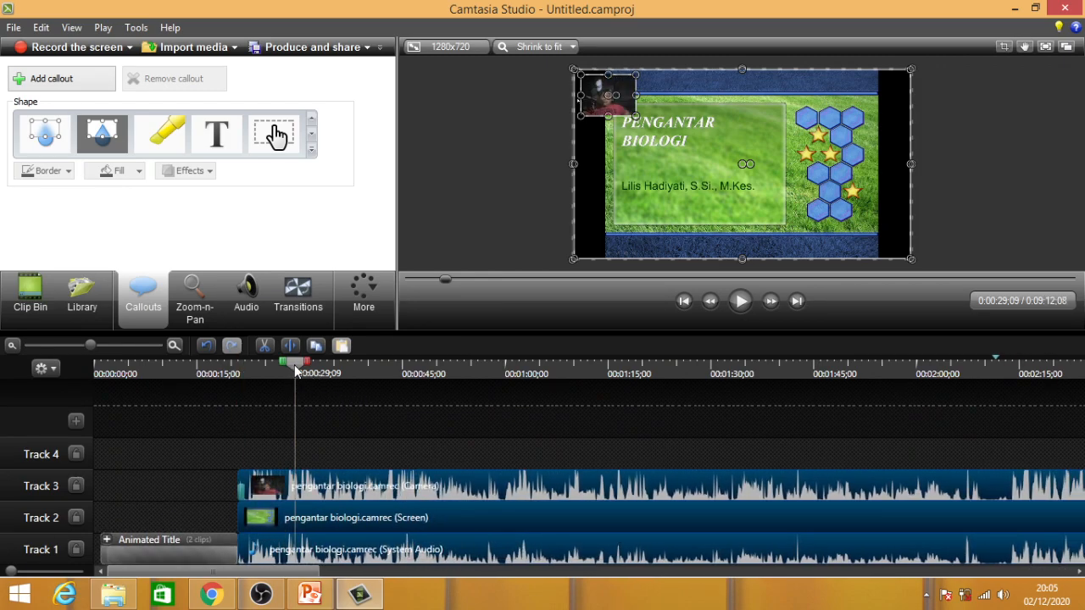
Play the edited video from its start through the Animated Title and into the recording to check the opening.
left_click_drag(295, 371, 99, 388)
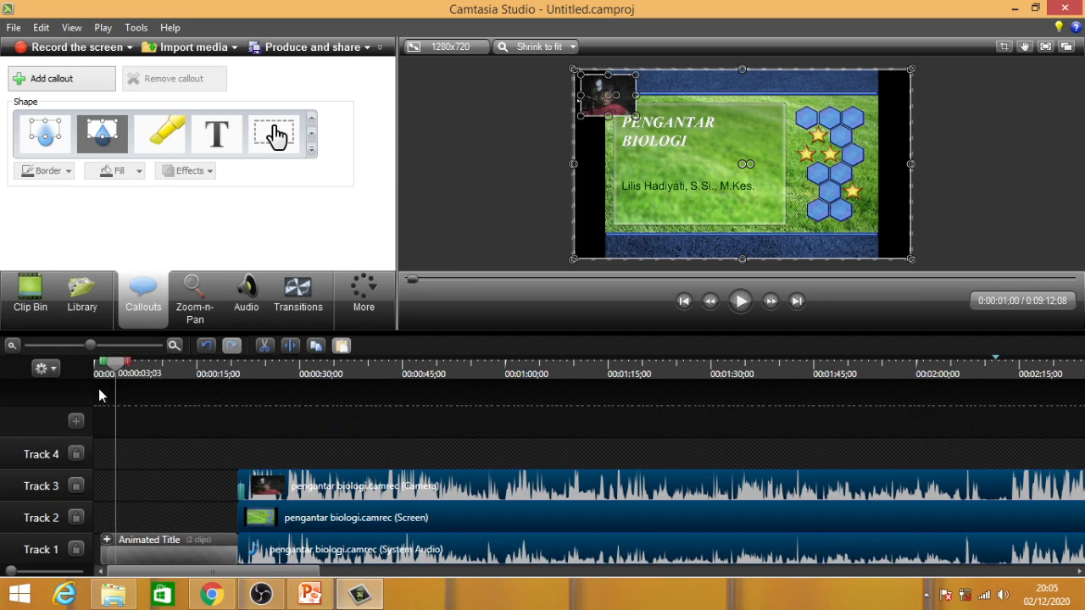
left_click(741, 308)
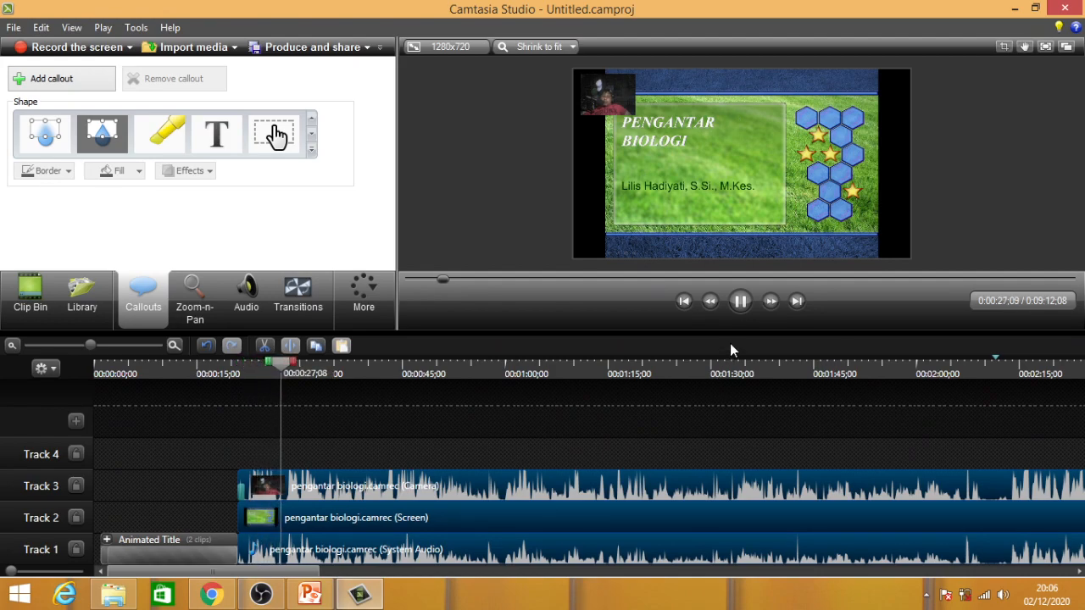
left_click(740, 304)
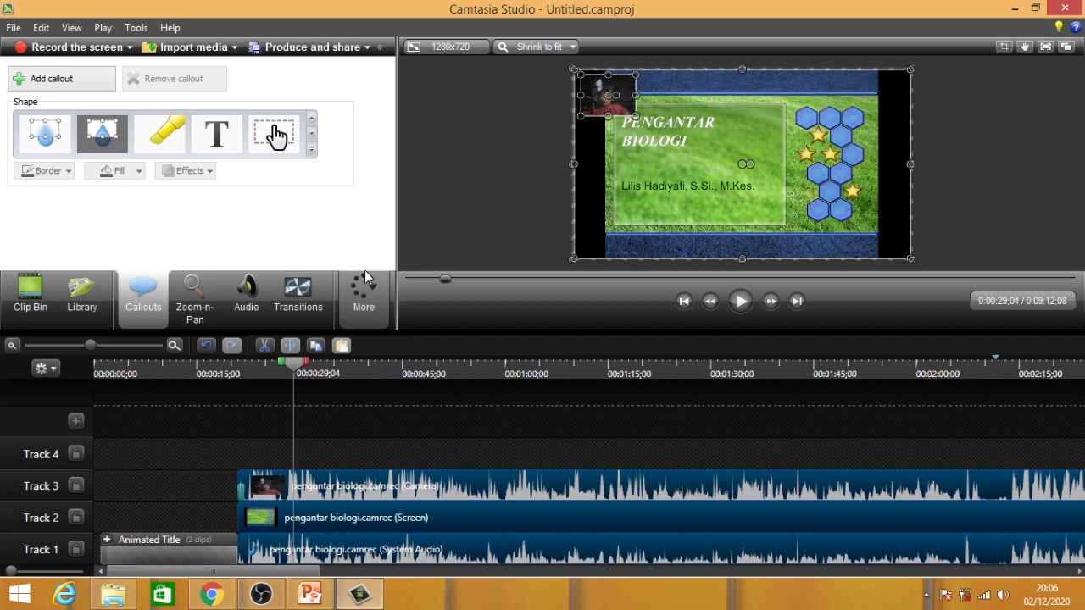
left_click(311, 149)
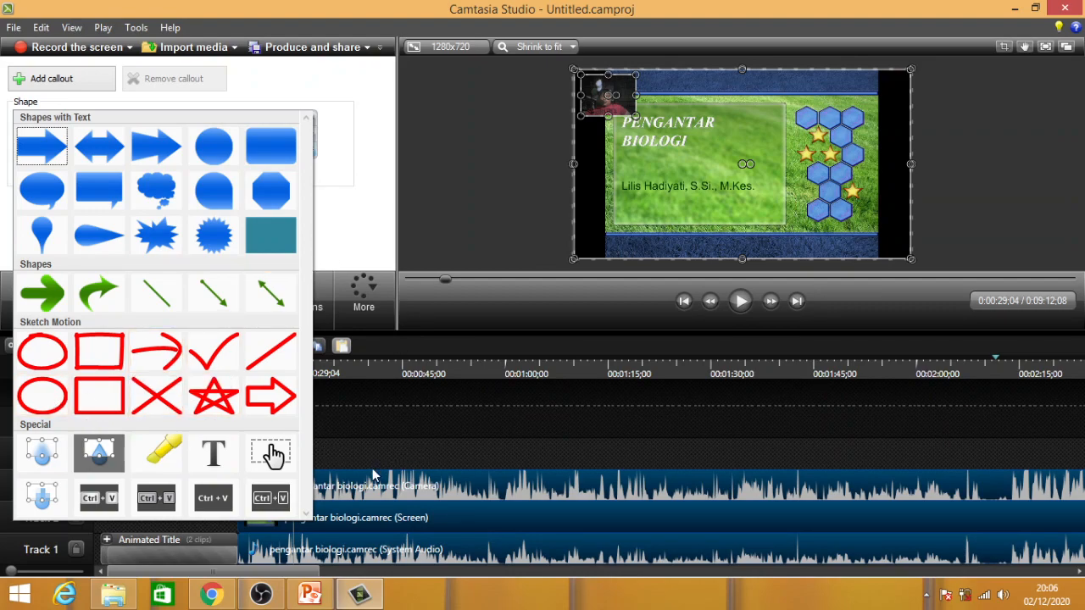
left_click(378, 449)
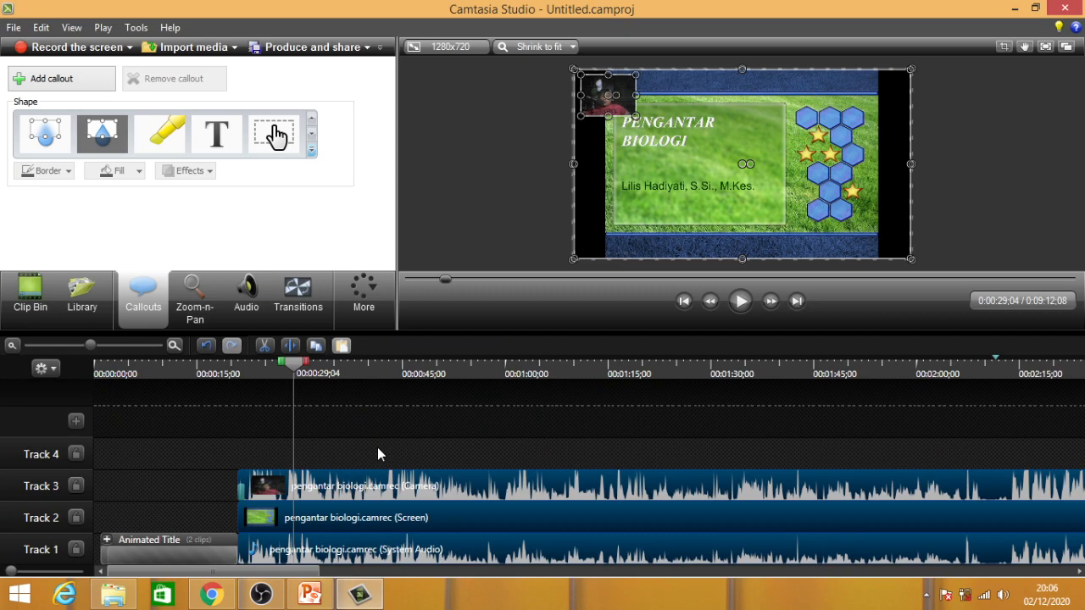
Save the project as LATIHAN 1 CAMTASIA in Documents\Camtasia Studio as a Camtasia Studio Project, and deselect the timeline clips.
left_click(12, 346)
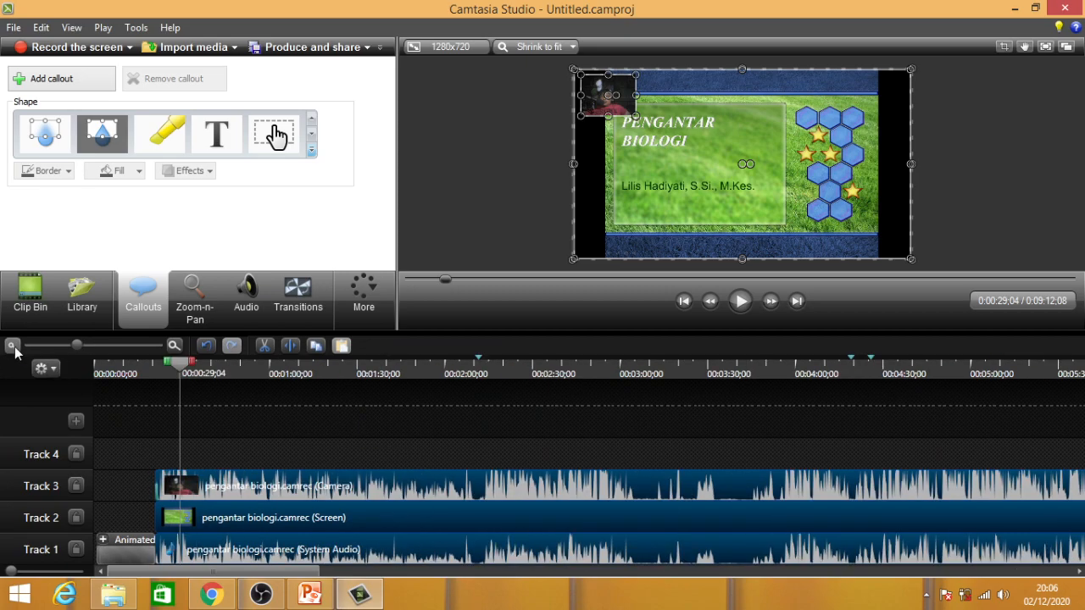
left_click(13, 347)
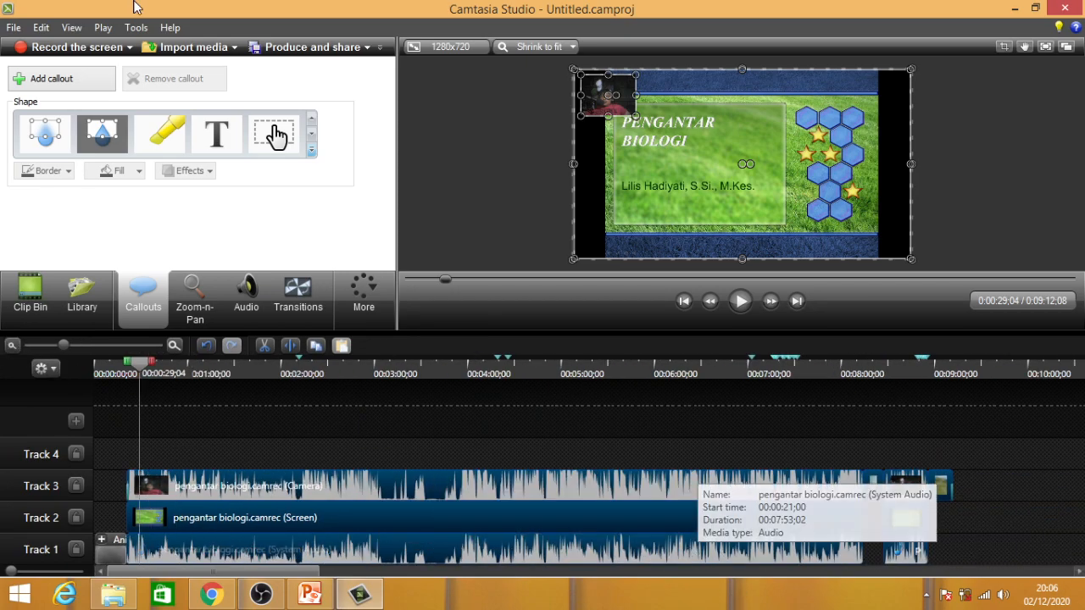
left_click(13, 28)
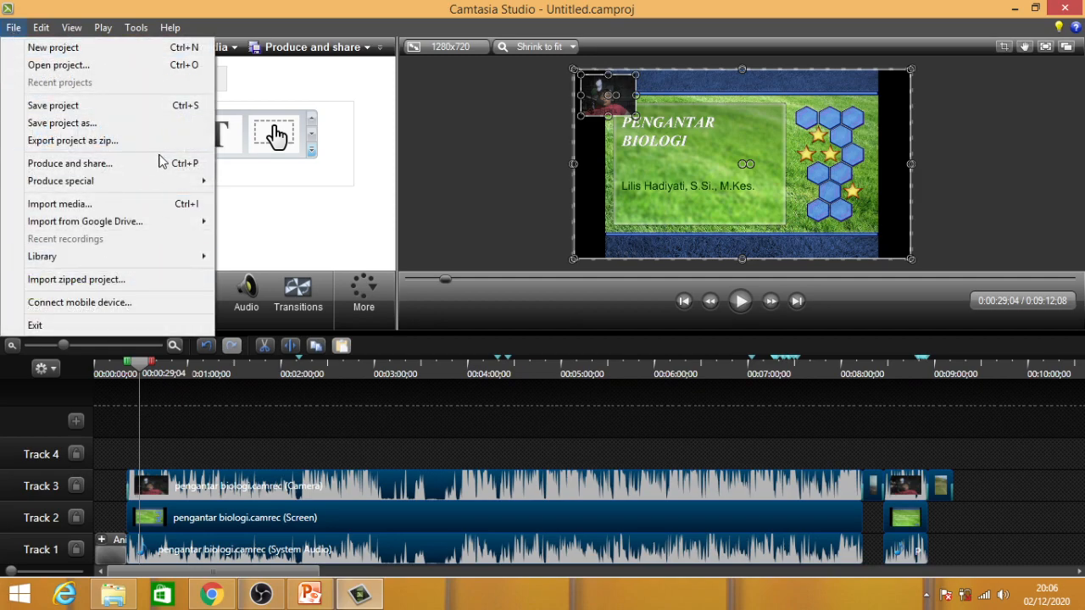
left_click(55, 108)
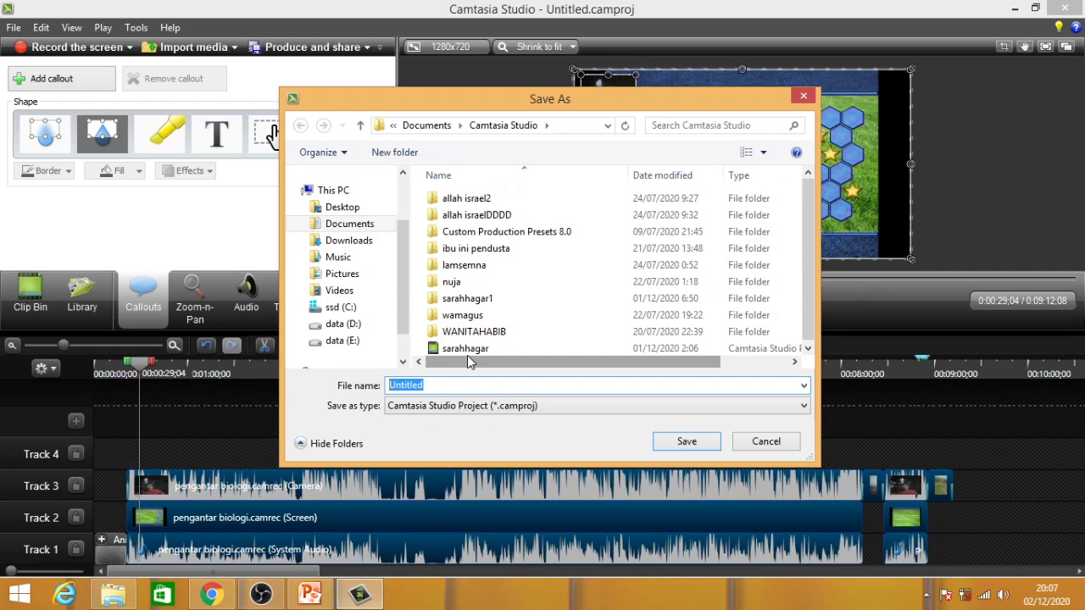
type("LATIHAN 1 CAMTASIA")
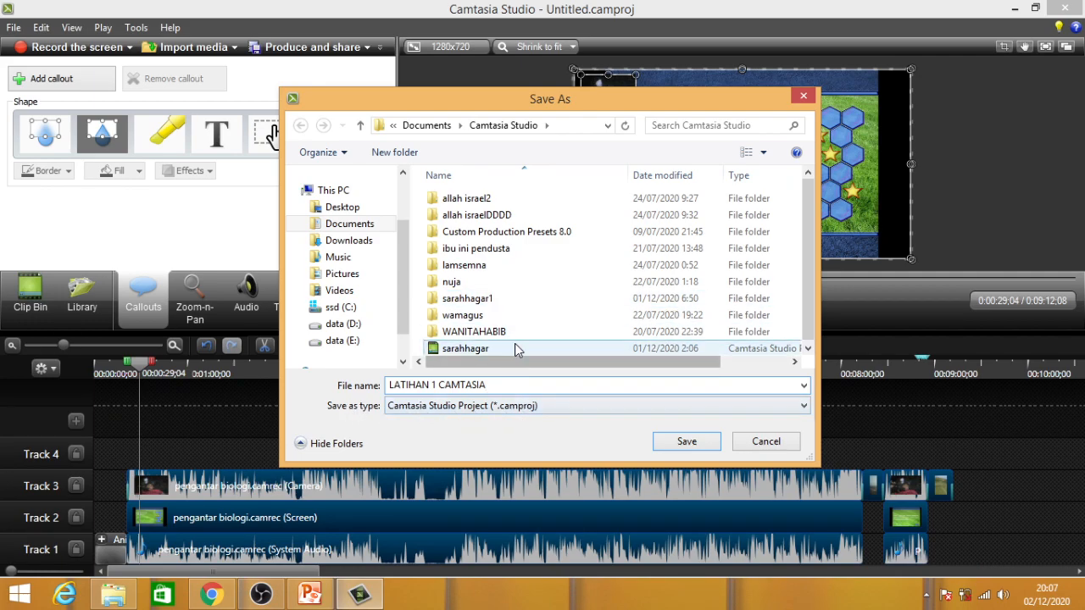
left_click(689, 447)
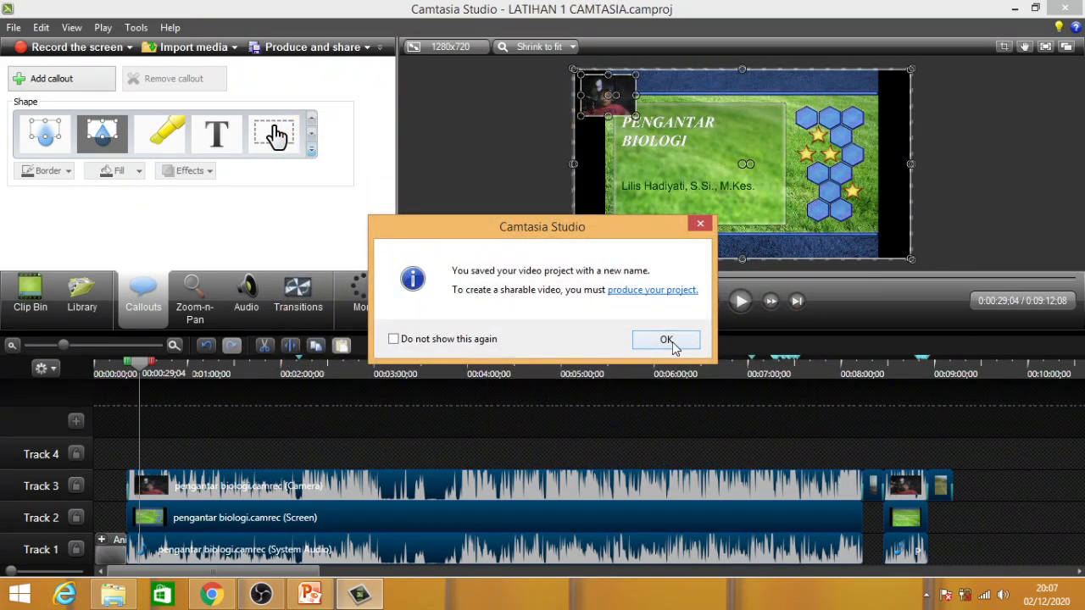
left_click(670, 340)
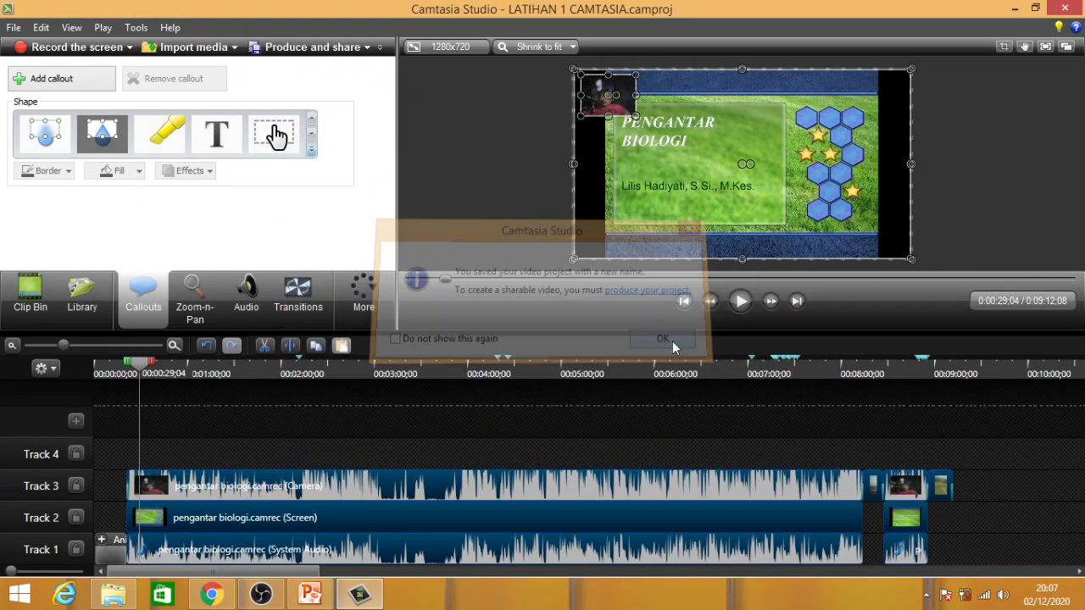
left_click(790, 443)
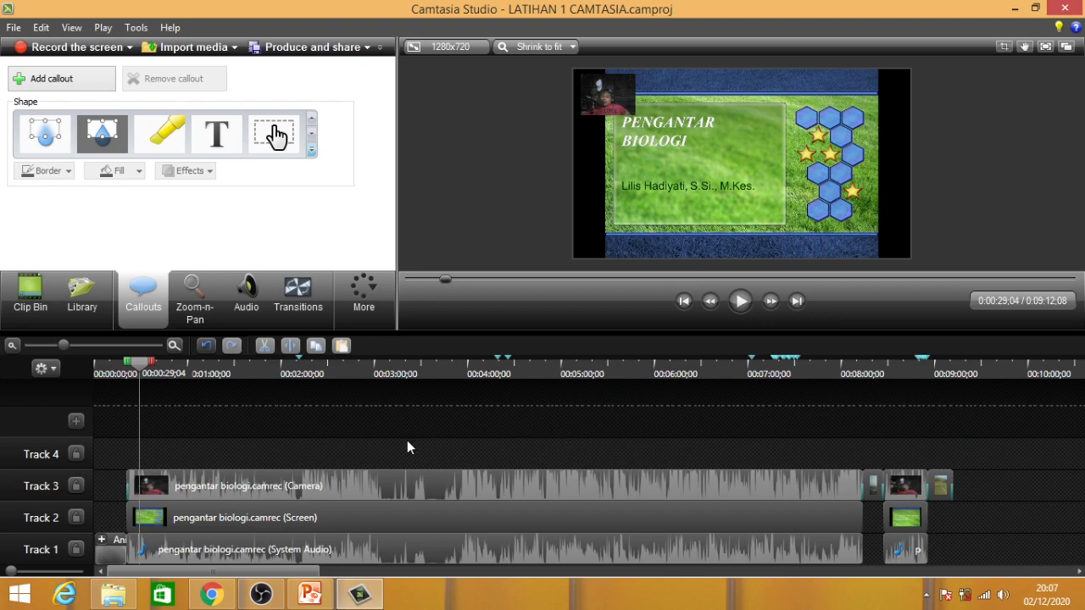
Save the LATIHAN 1 CAMTASIA project again under its existing name.
left_click(13, 27)
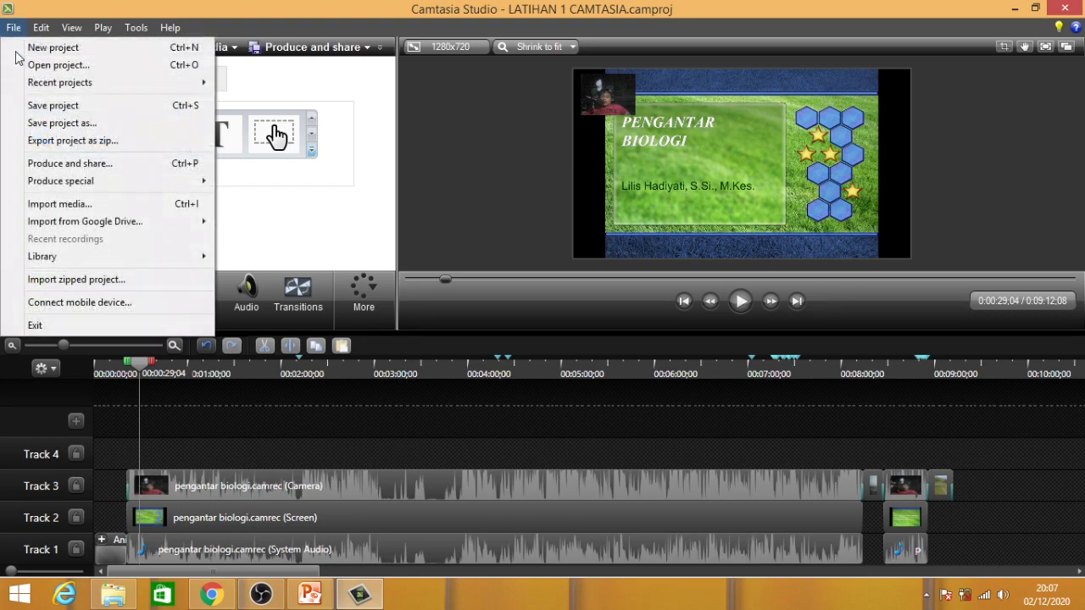
left_click(63, 108)
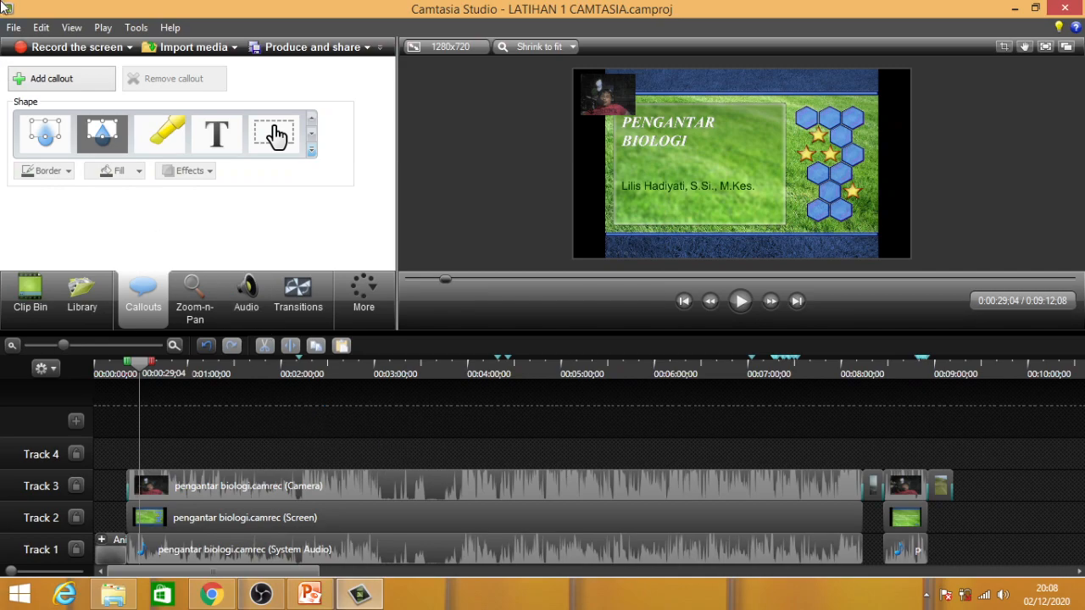
left_click(14, 27)
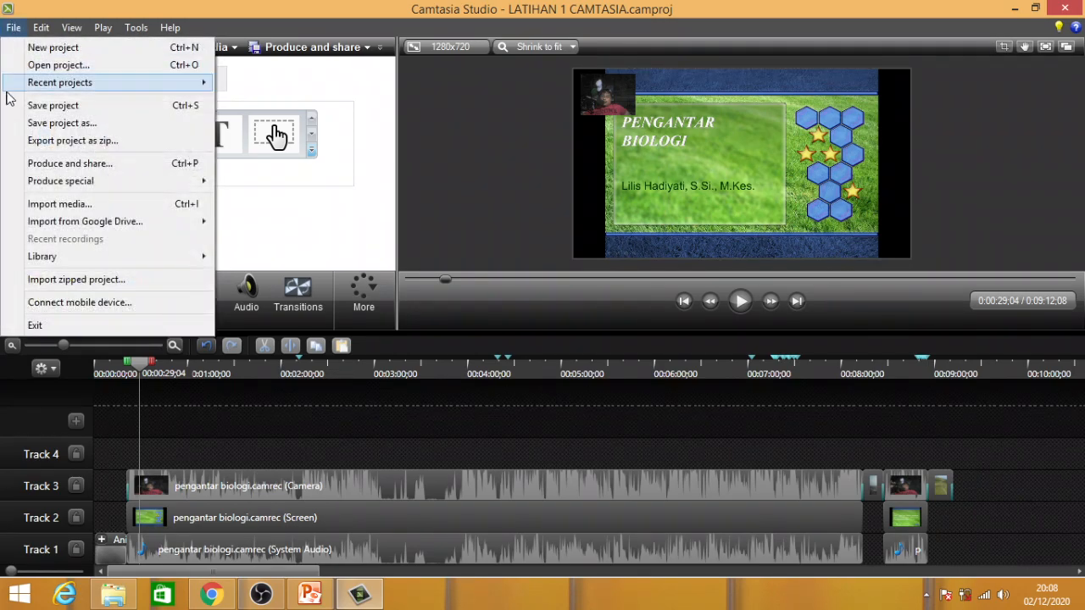
left_click(80, 109)
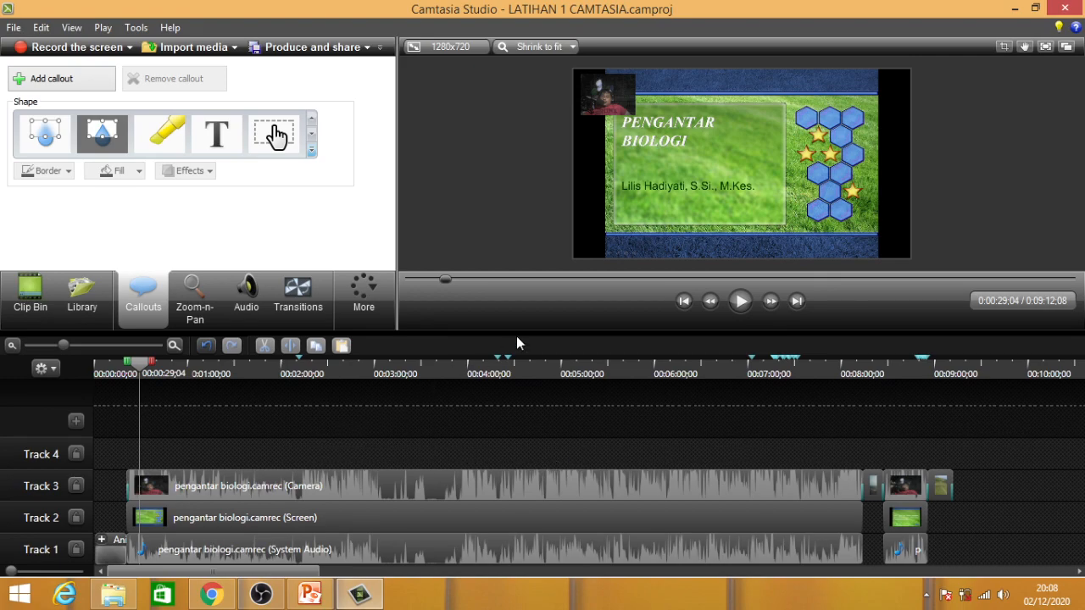
Begin producing the video and choose the MP4 only (up to 720p) preset in the Production Wizard.
mouse_move(517, 330)
left_mouse_down()
mouse_move(435, 364)
mouse_move(500, 377)
mouse_move(485, 426)
mouse_move(502, 343)
left_mouse_up()
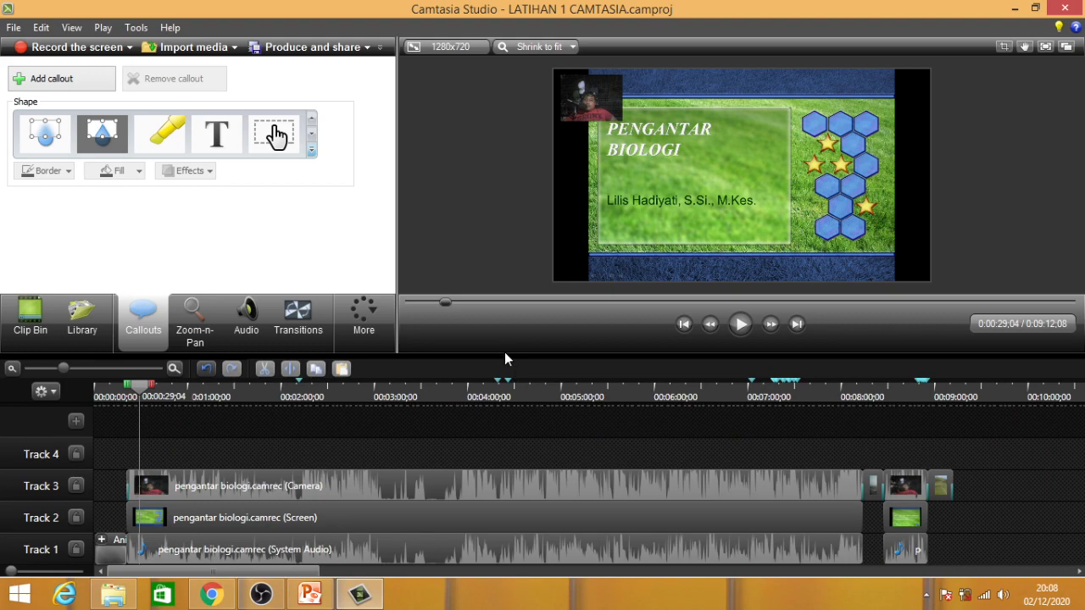
mouse_move(503, 355)
left_mouse_down()
mouse_move(501, 368)
mouse_move(501, 357)
left_mouse_up()
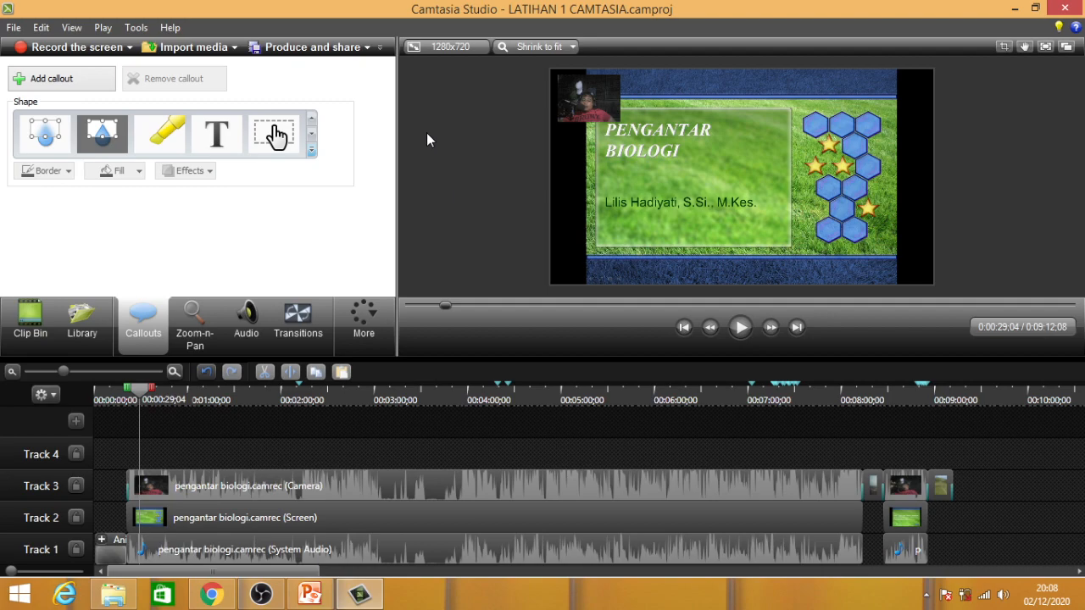
left_click(301, 51)
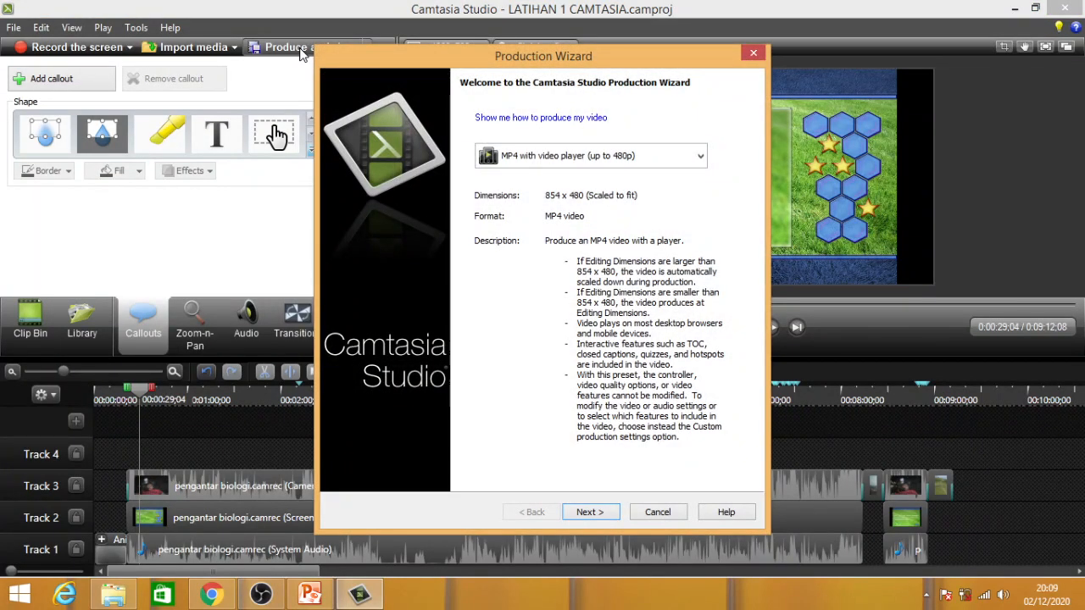
left_click_drag(609, 66, 646, 70)
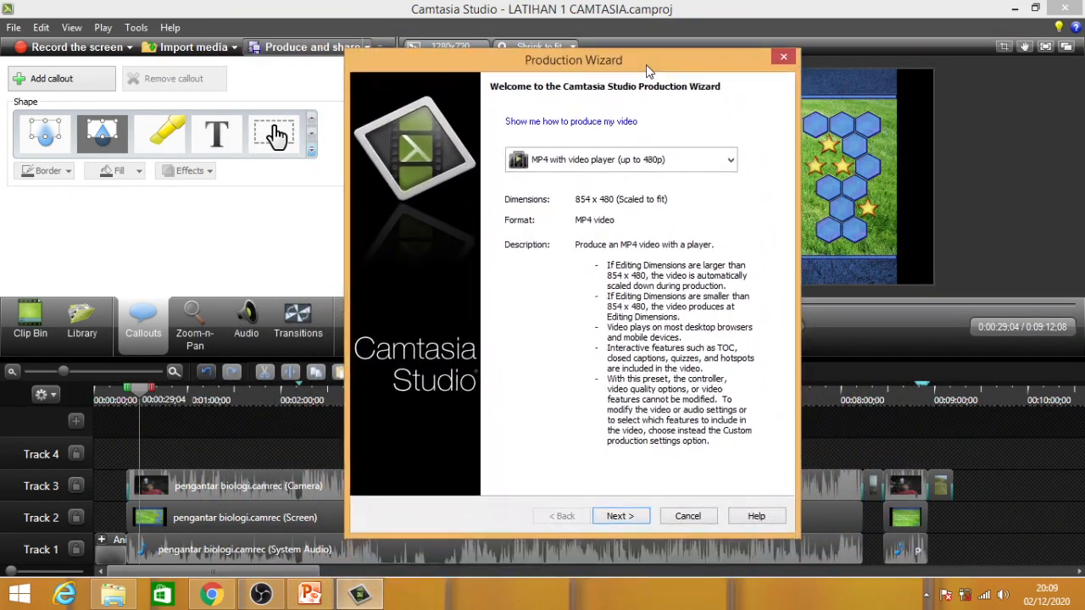
left_click(731, 161)
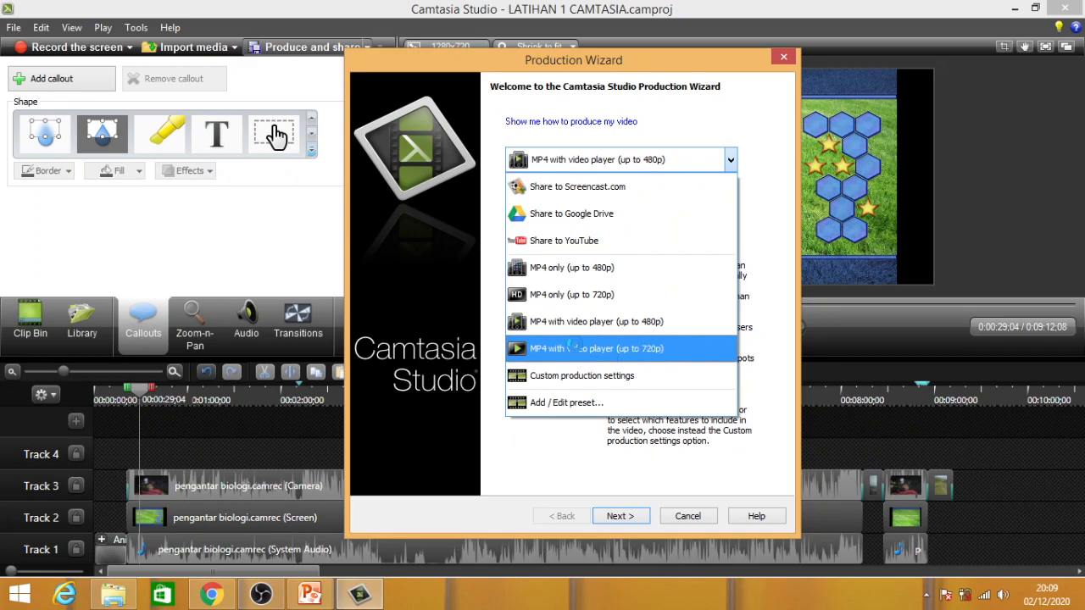
left_click(633, 294)
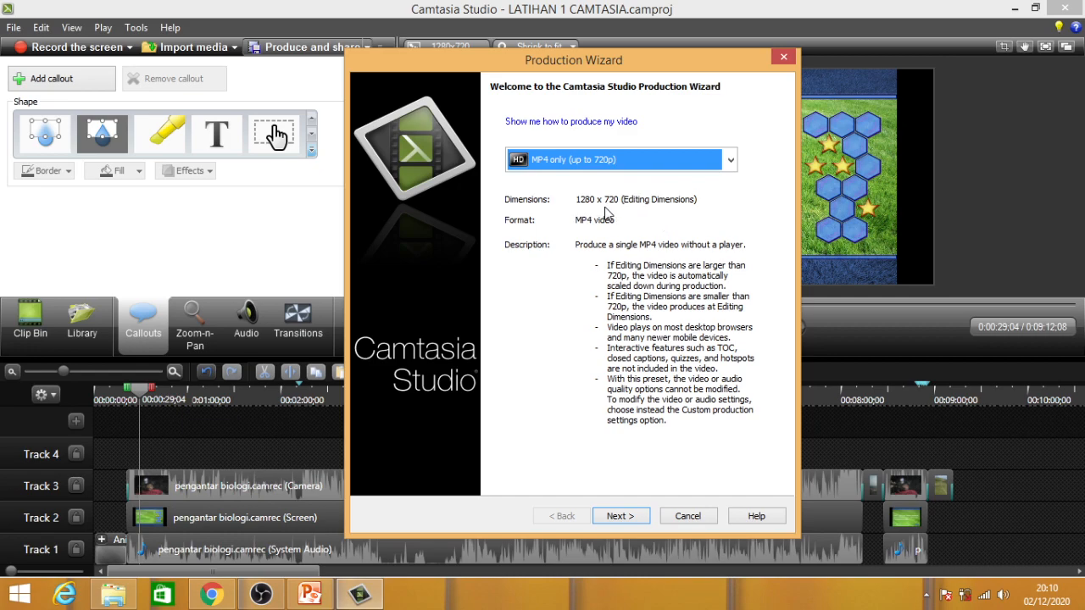
Accept the unsupported-features notice and start rendering the video as LATIHAN 1 CAMTASIA into the Documents\Camtasia Studio folder.
left_click(618, 517)
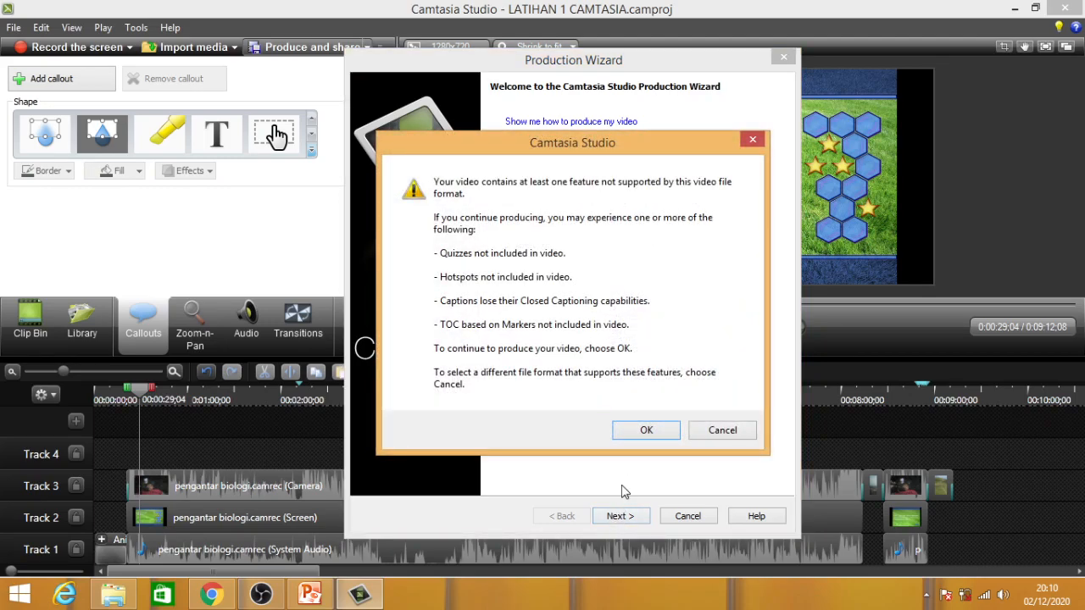
left_click(646, 430)
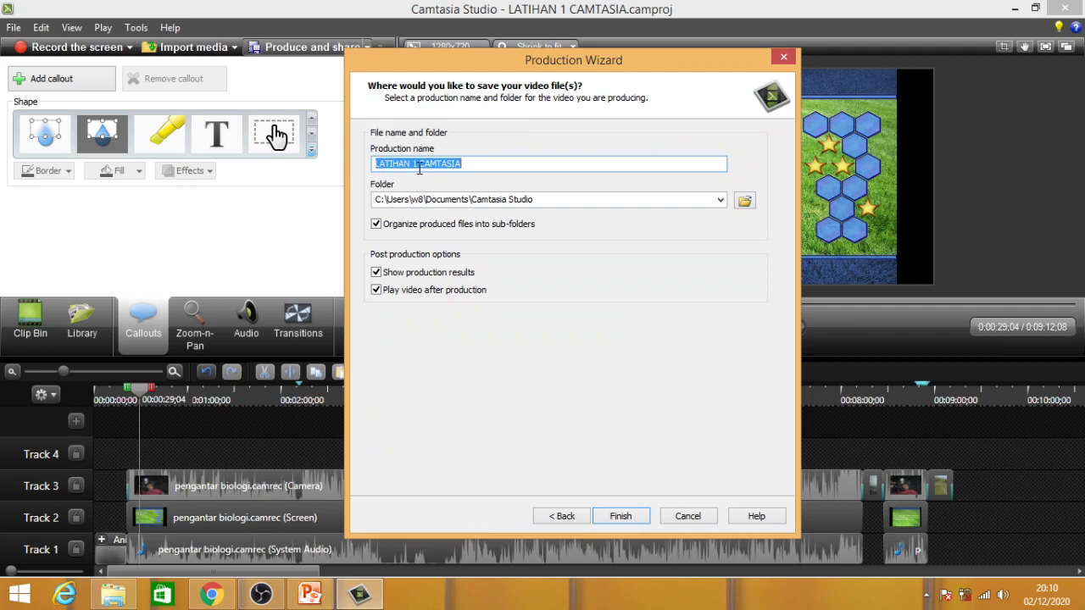
left_click(475, 164)
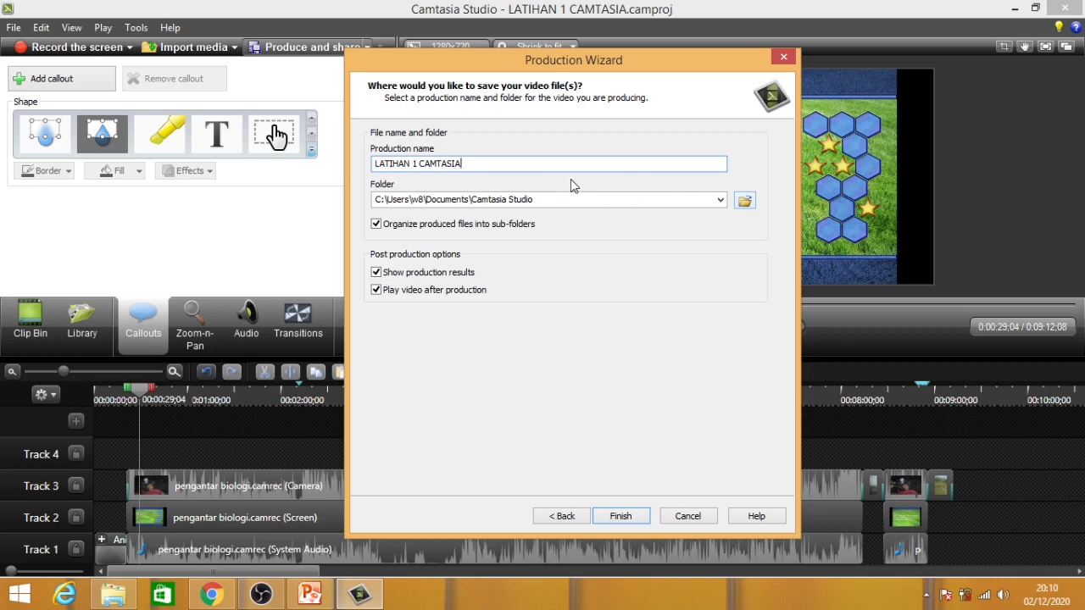
left_click(620, 516)
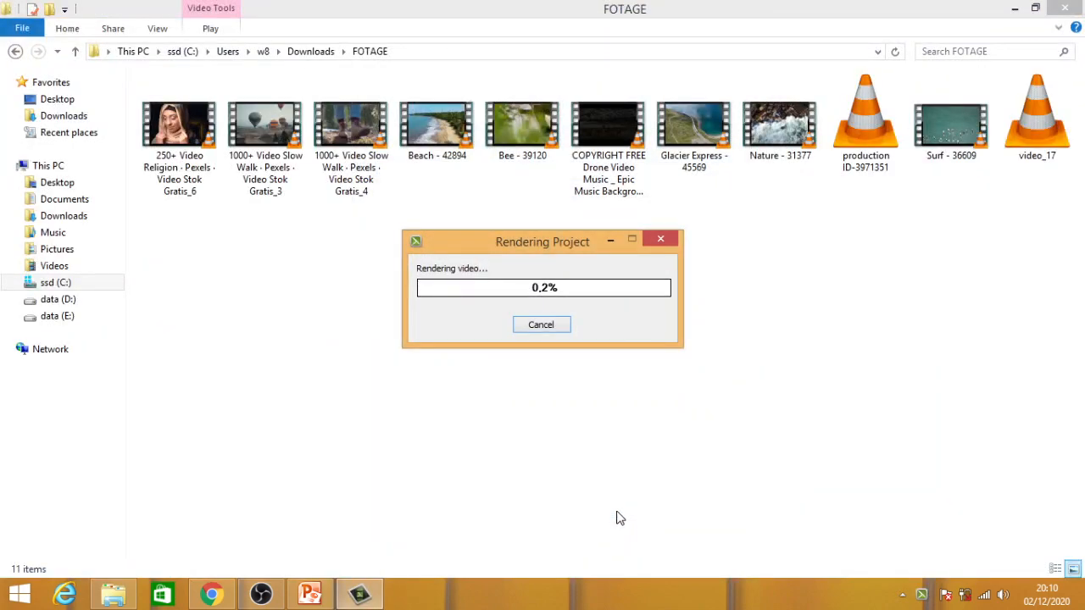
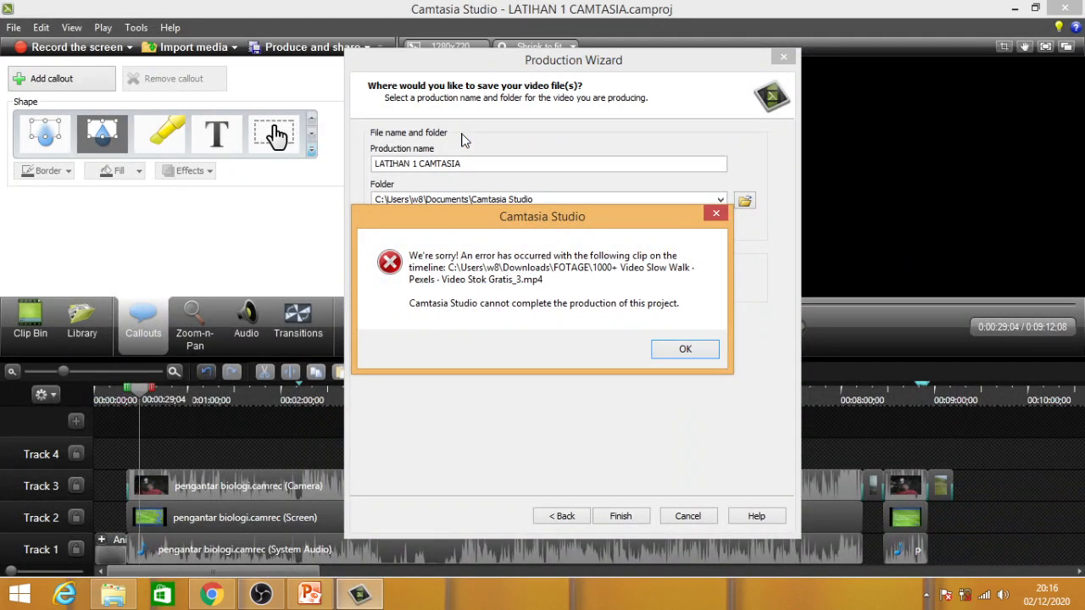
Dismiss the production error and restart the rendering with the same production name and folder.
left_click(678, 354)
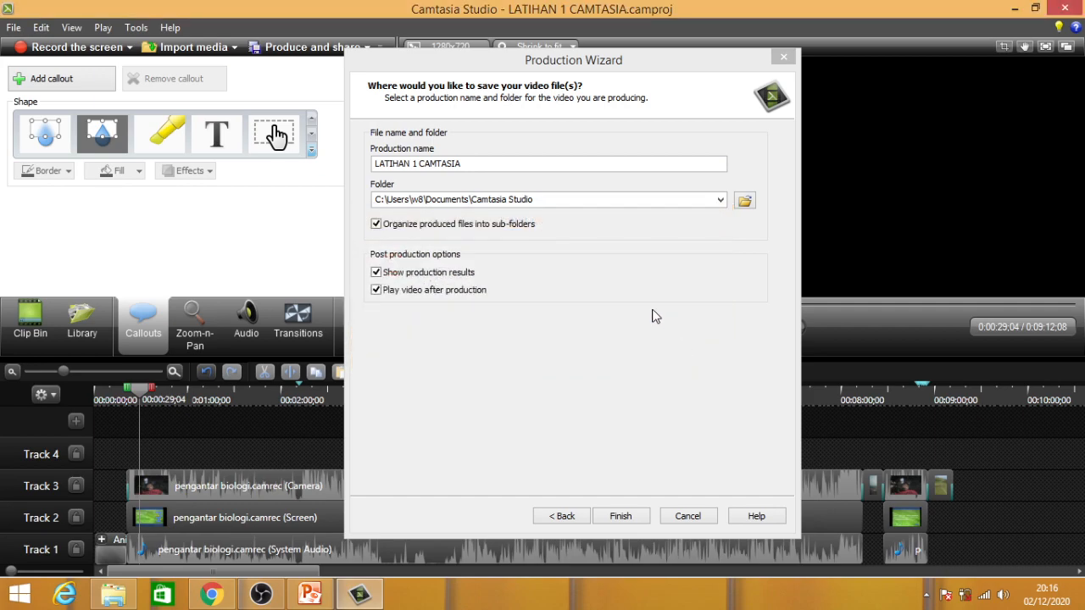
left_click(619, 516)
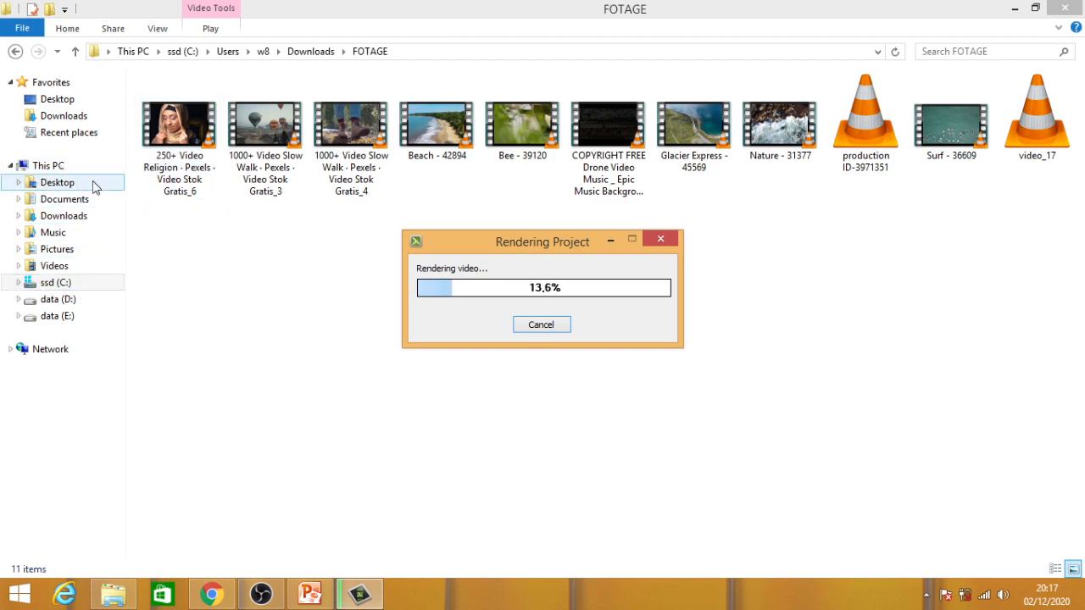
While the video renders, browse the FOTAGE folder on data (D:) and look inside its mundur and obs subfolders.
left_click(71, 301)
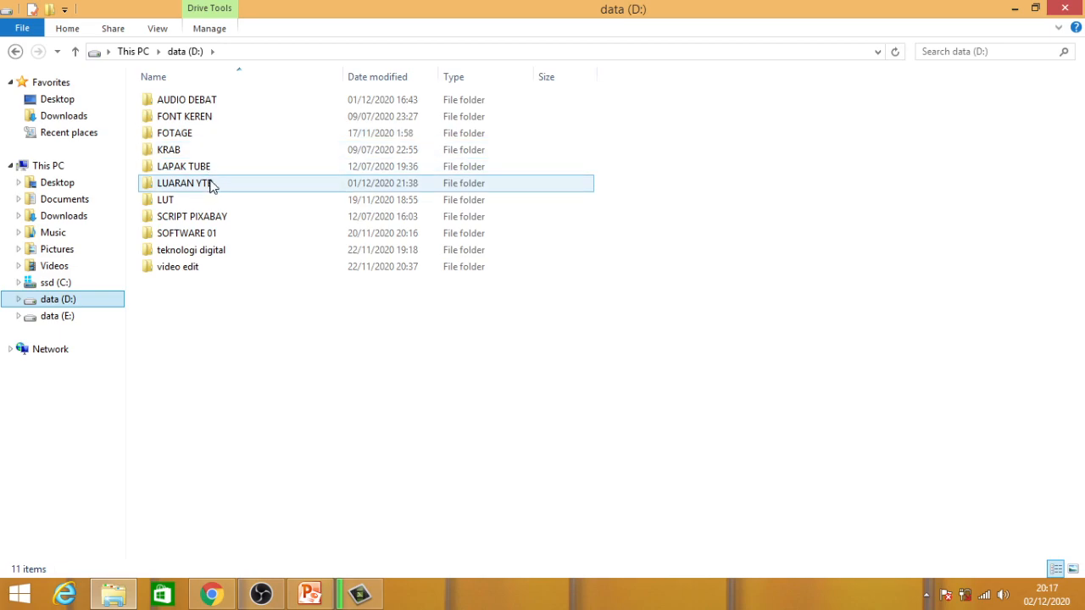
double_click(202, 138)
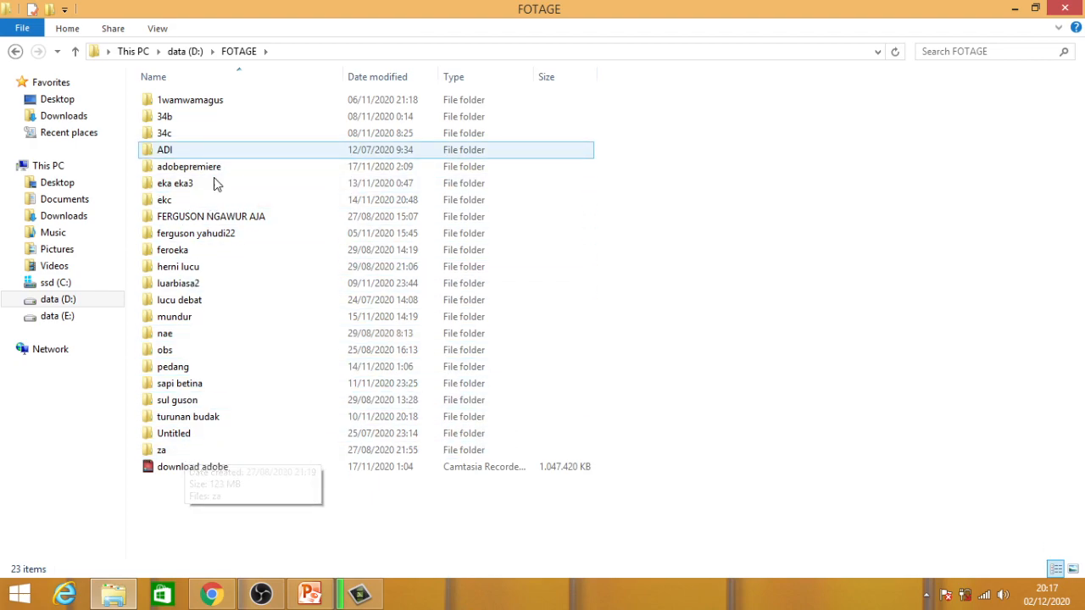
double_click(204, 318)
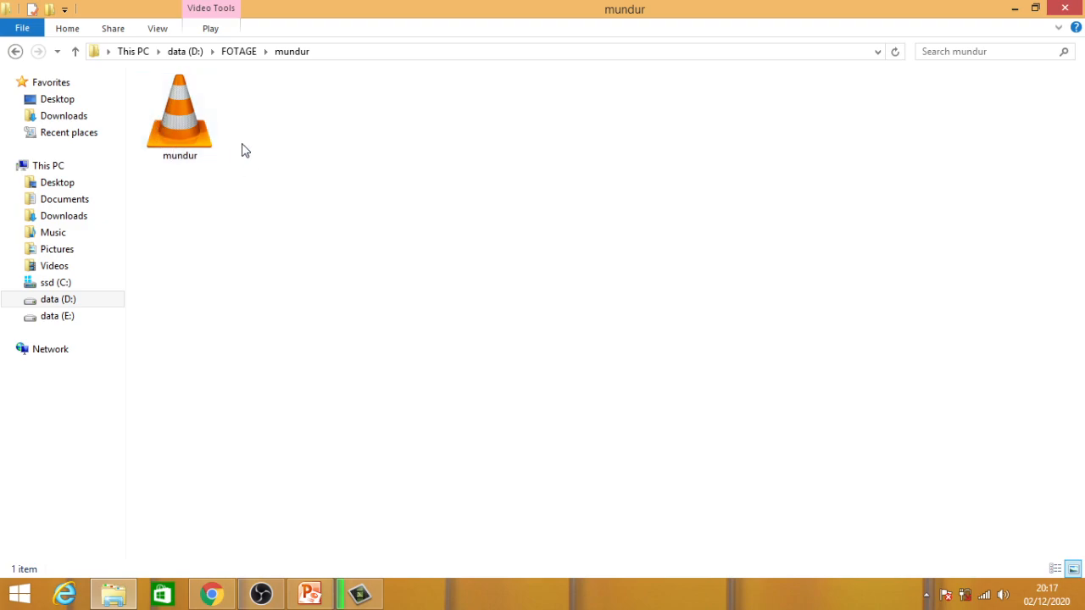
left_click(15, 51)
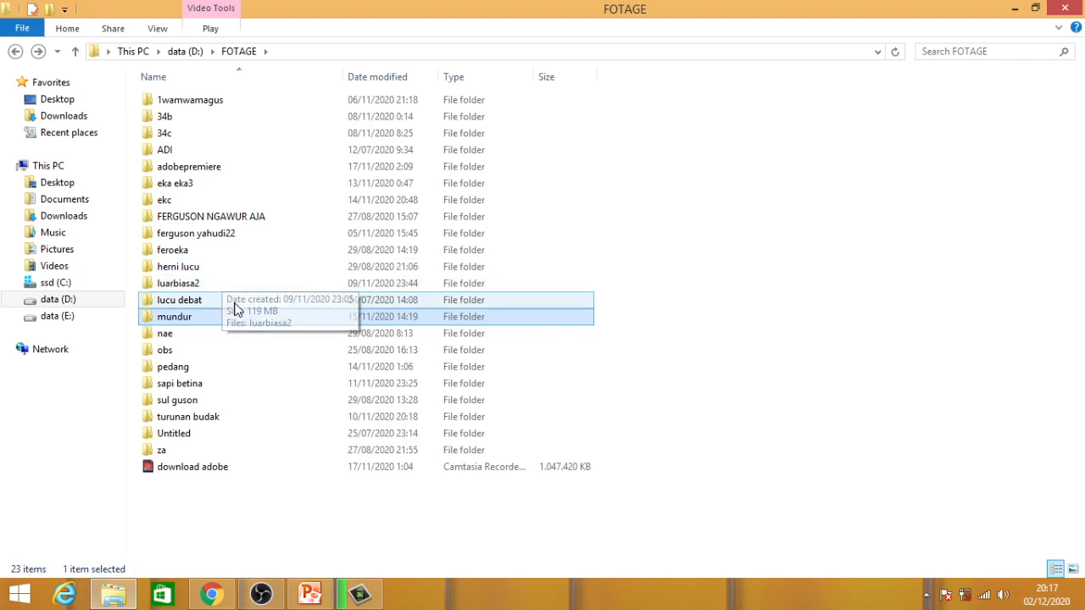
left_click(216, 351)
double_click(215, 351)
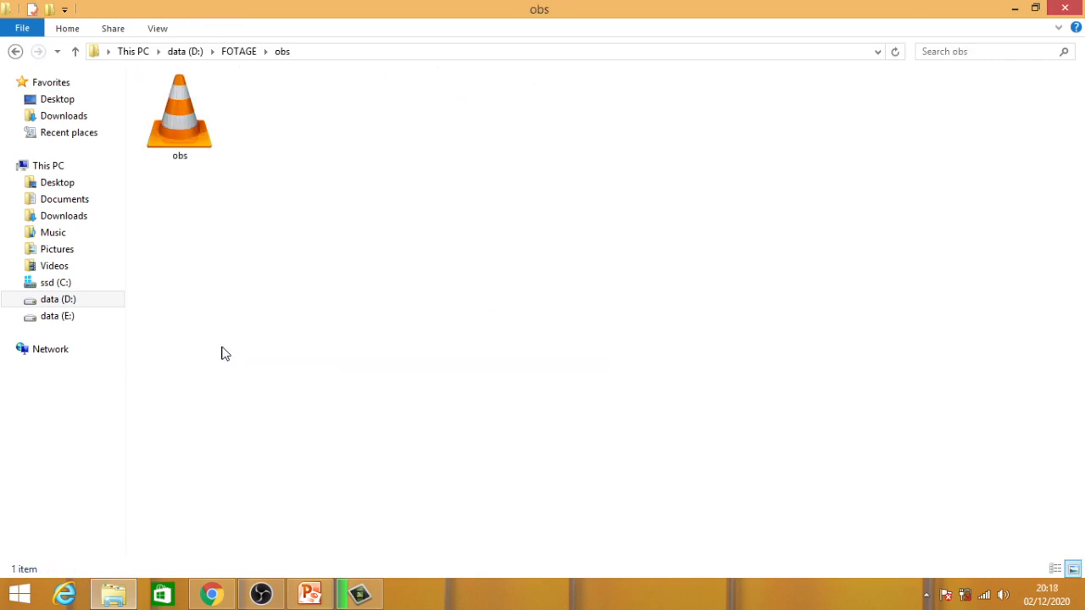
Play the obs video from the FOTAGE\obs folder, skim through its OBS tutorial content, pause it and close the player.
double_click(175, 128)
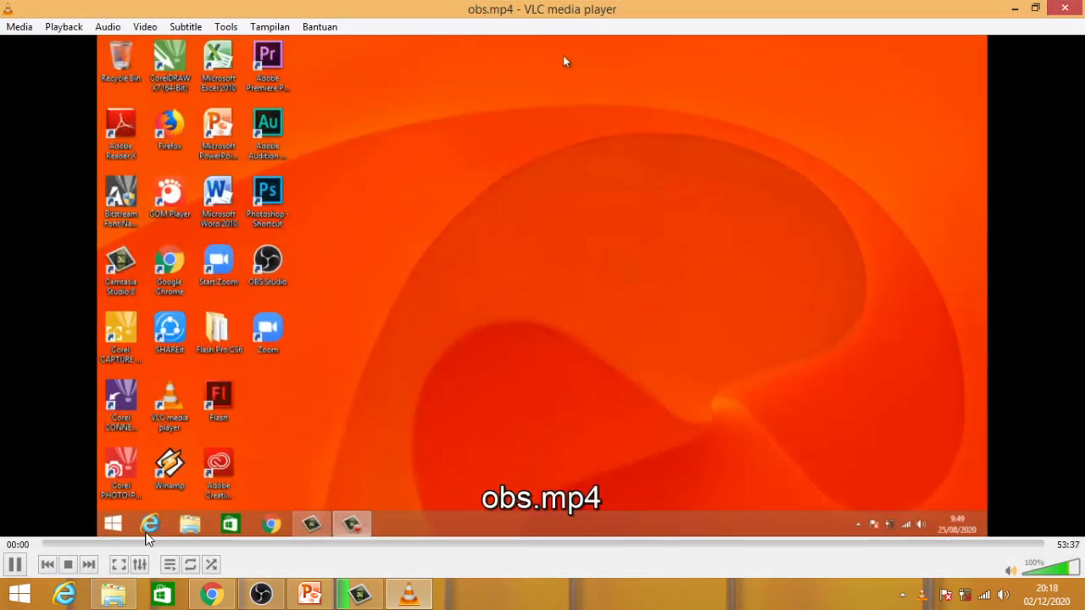
left_click(149, 544)
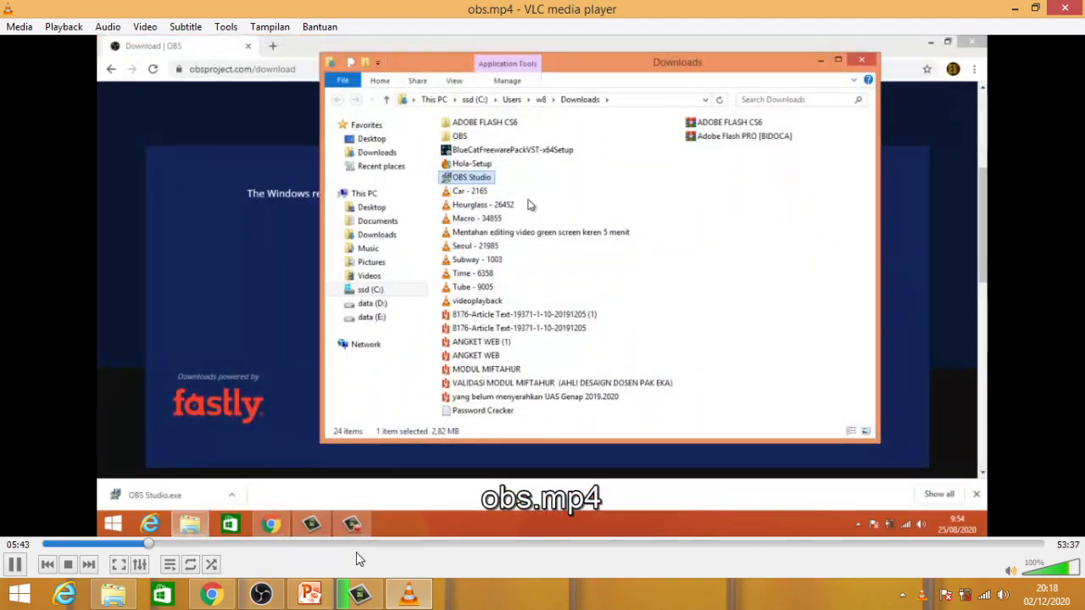
left_click(361, 544)
left_click(659, 544)
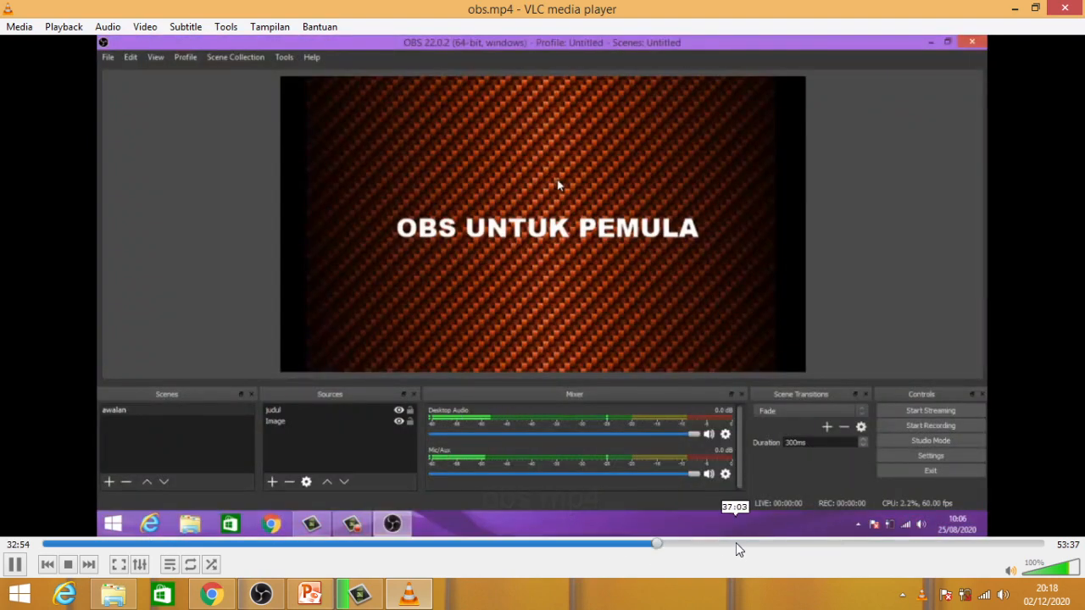
left_click(826, 544)
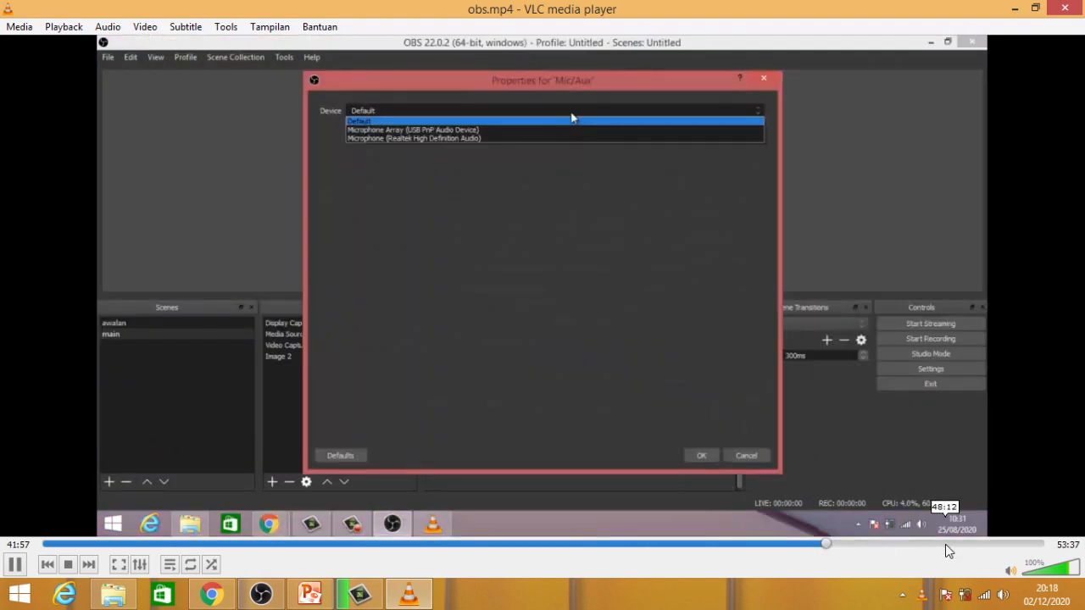
left_click(788, 544)
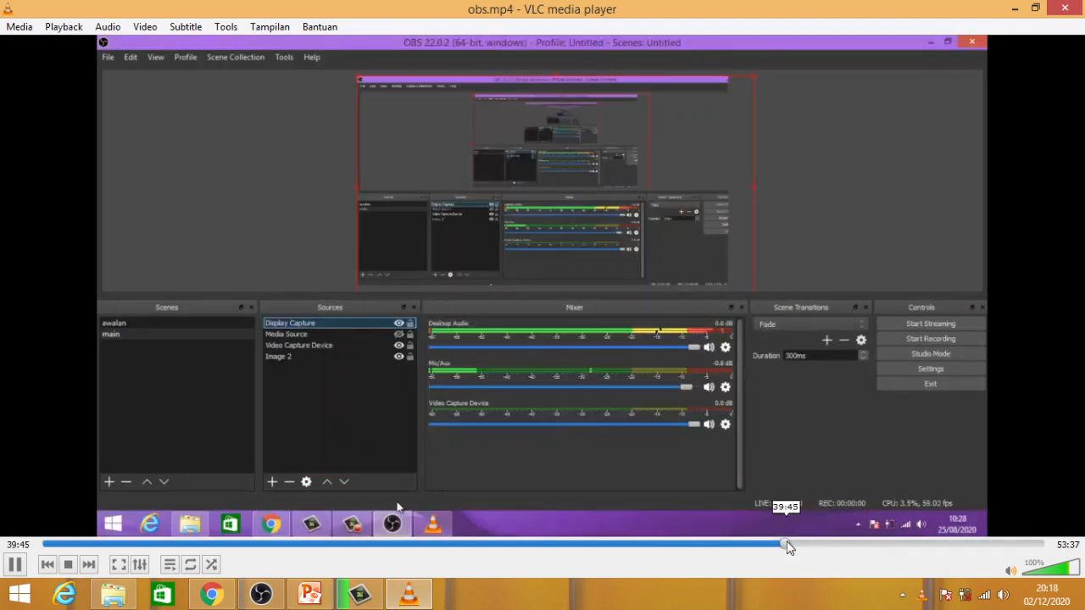
left_click(836, 544)
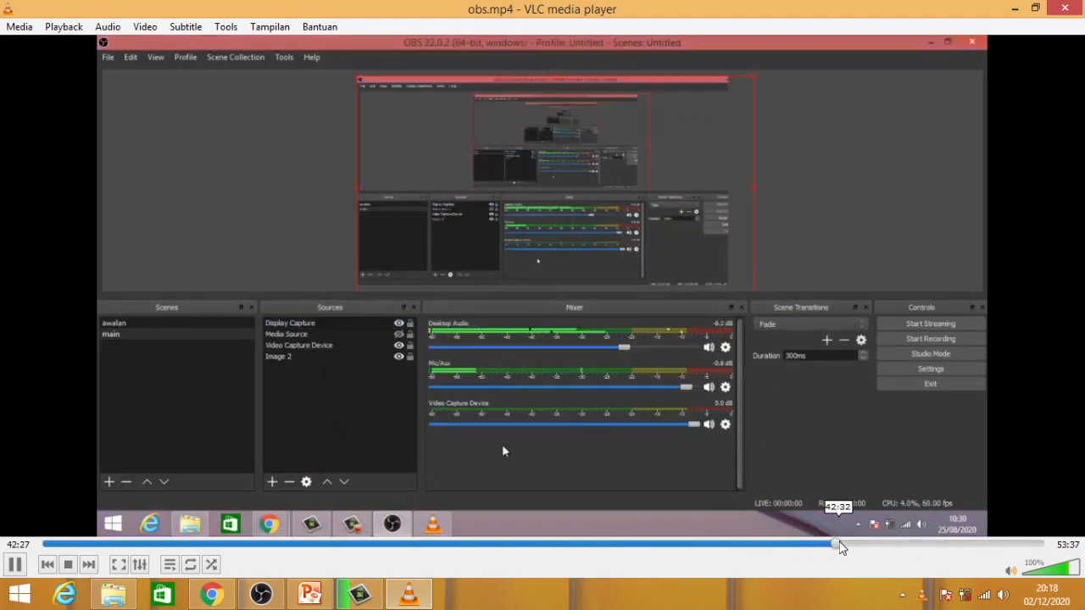
left_click(880, 544)
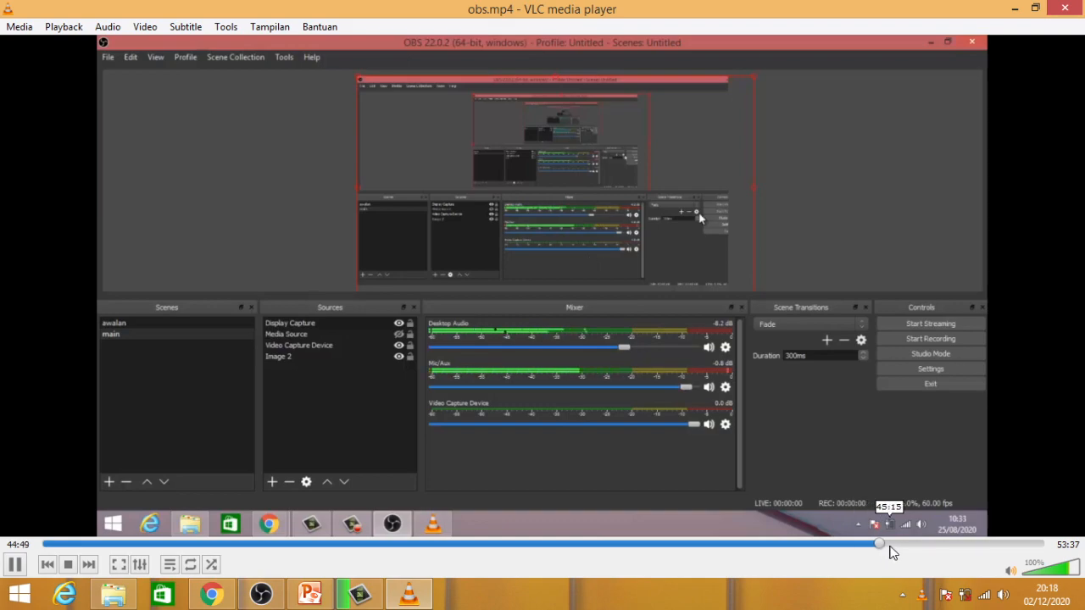
left_click(912, 546)
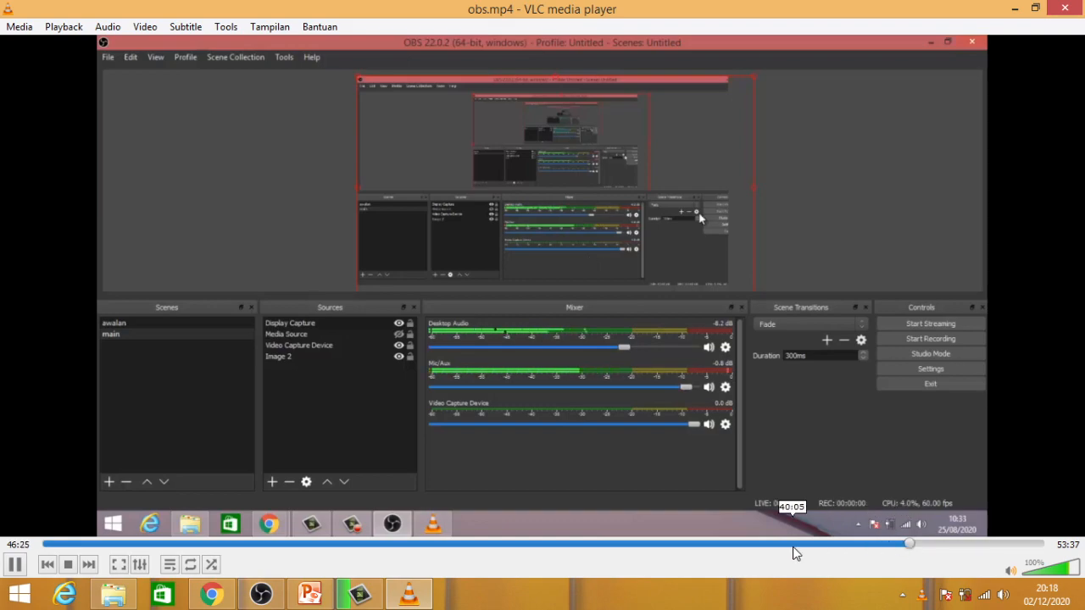
left_click(928, 545)
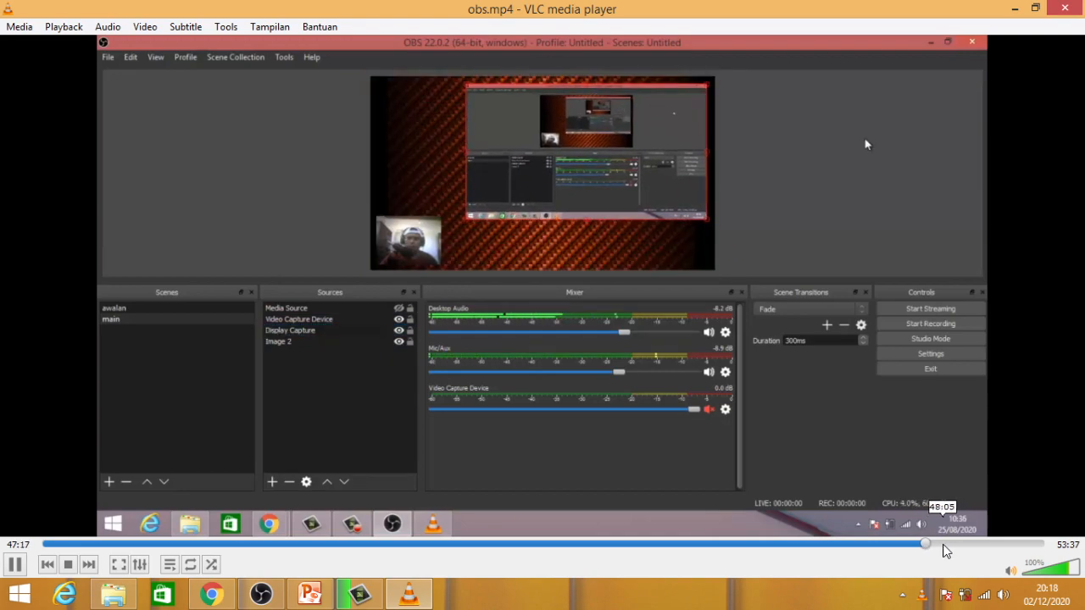
left_click(949, 548)
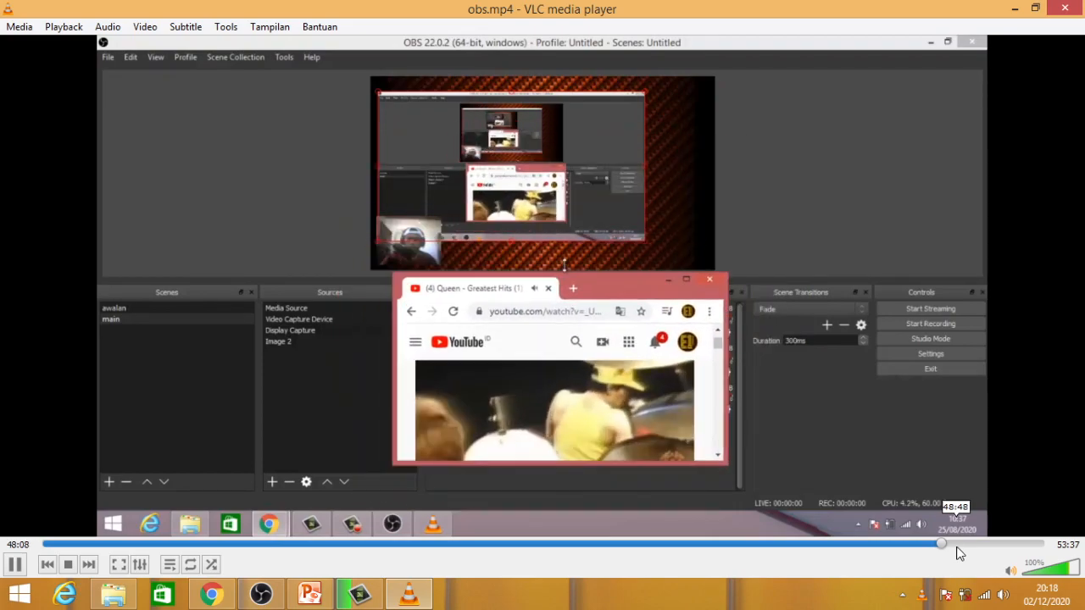
left_click(959, 547)
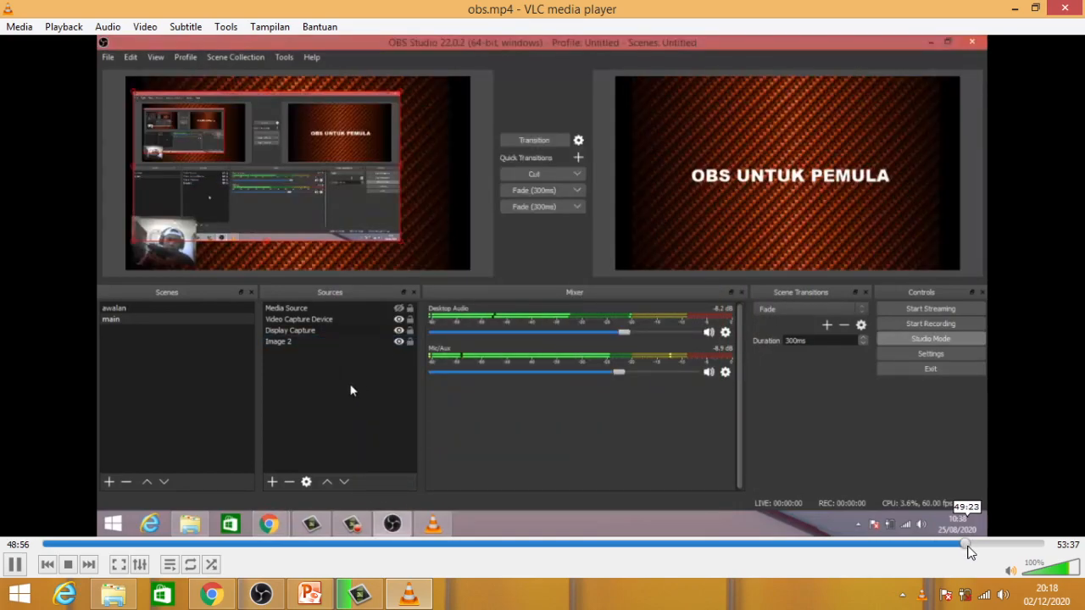
left_click(932, 547)
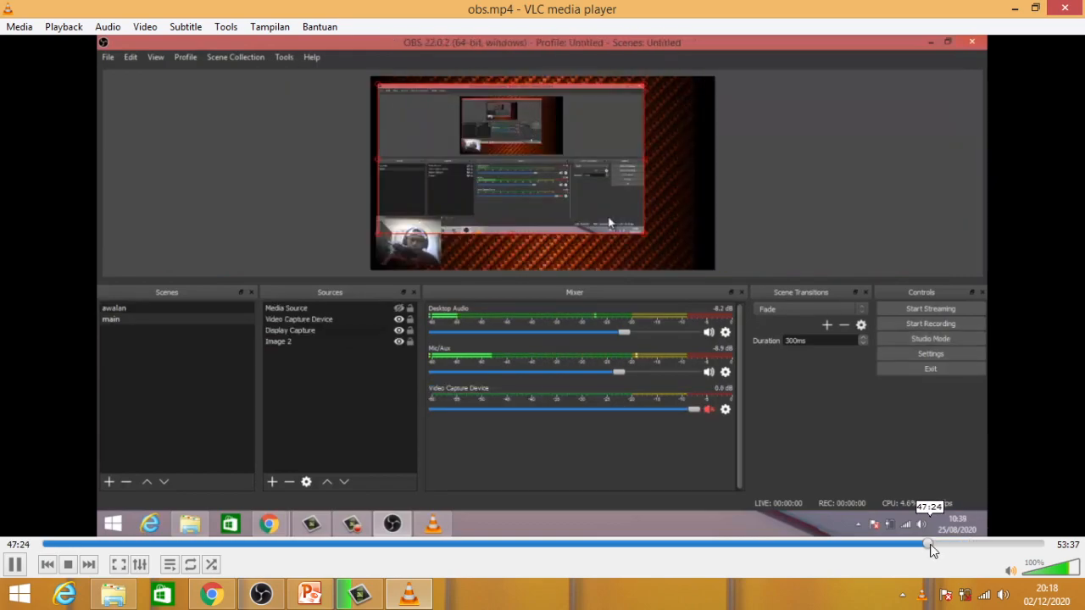
left_click(910, 546)
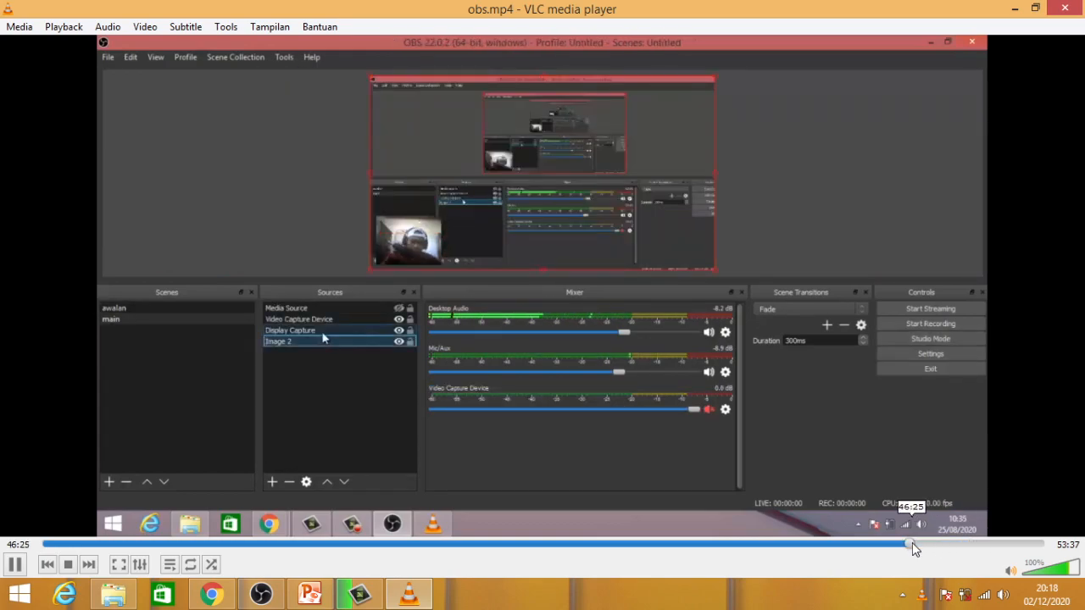
left_click(957, 548)
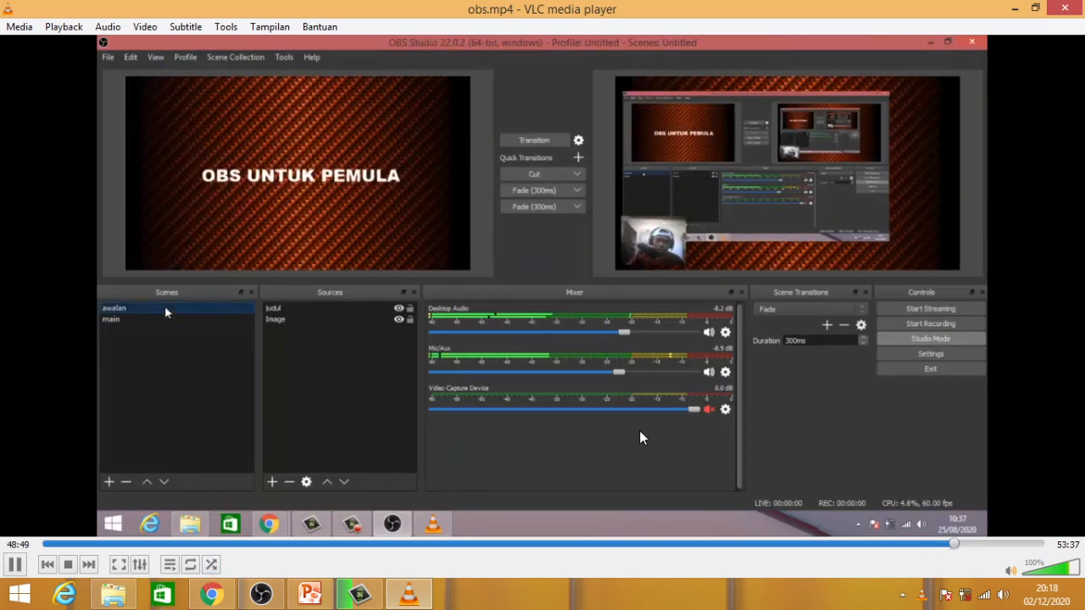
left_click(967, 547)
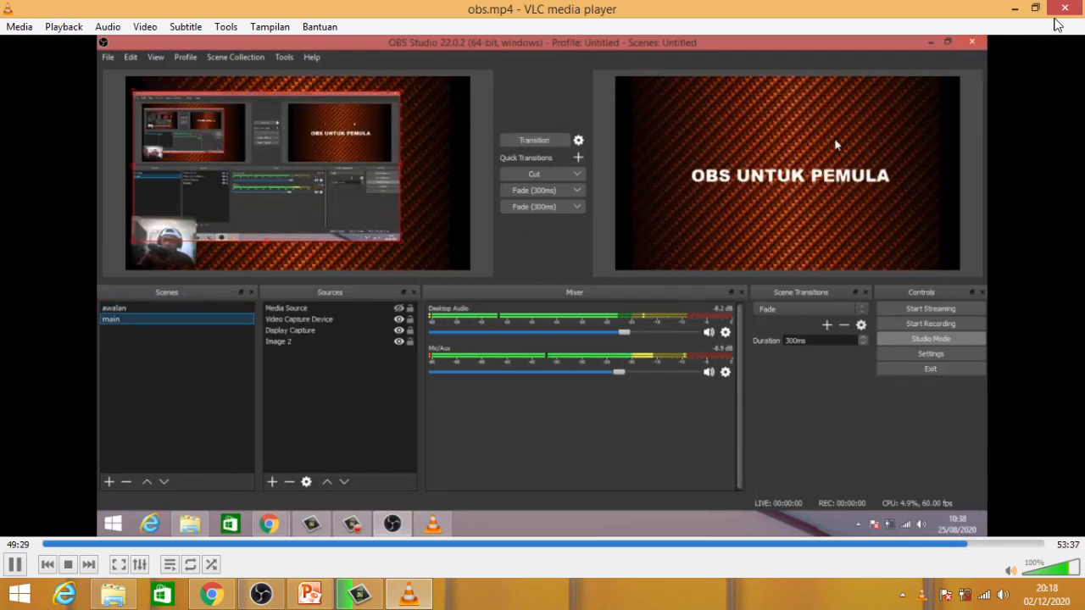
left_click(14, 564)
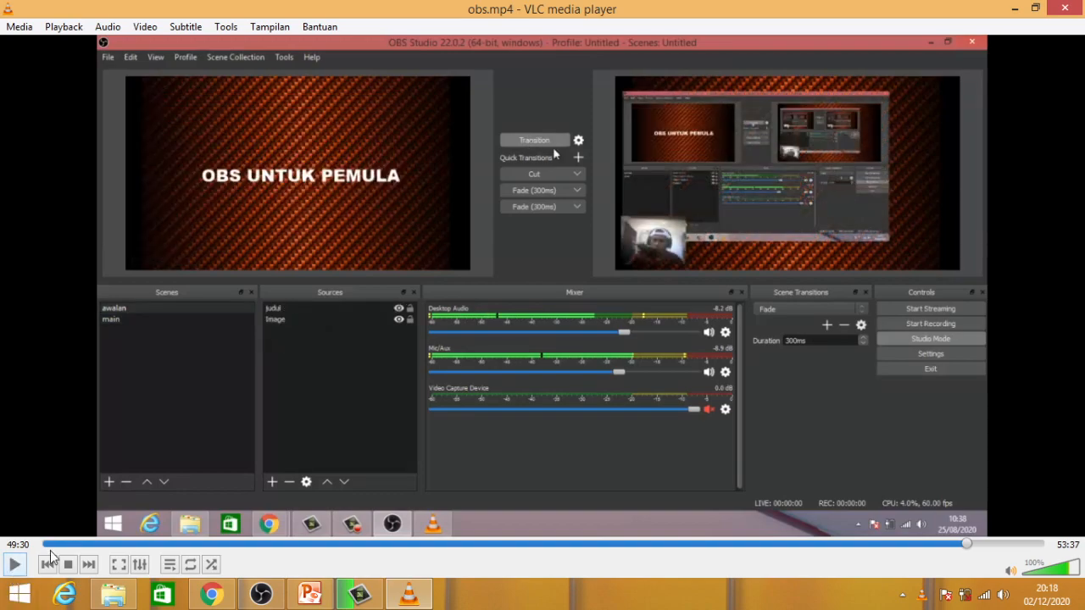
left_click(1066, 9)
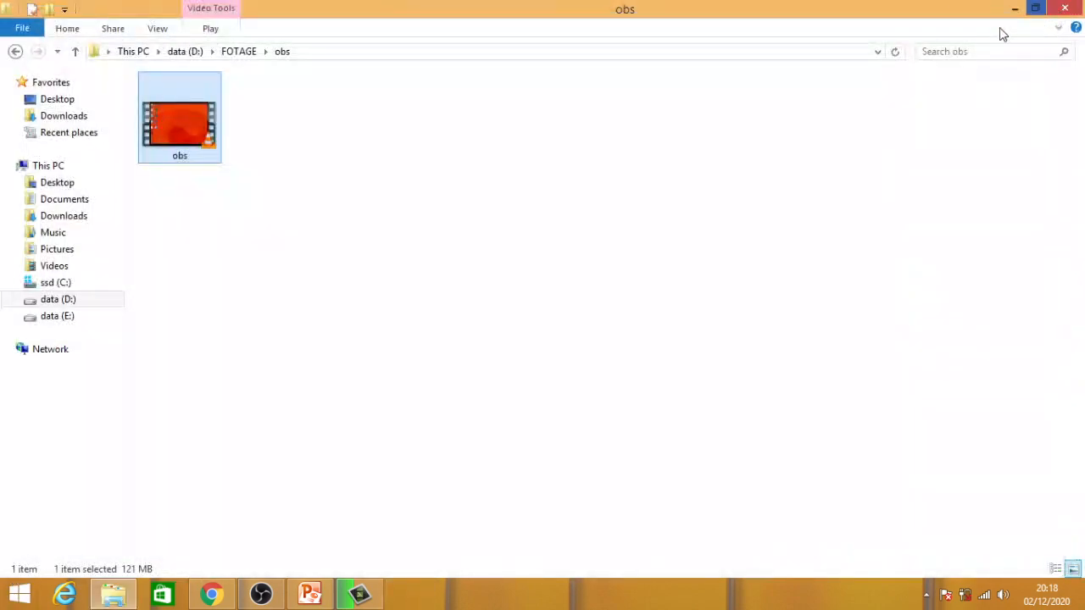
Check the Camtasia rendering progress and go back to the FOTAGE folder.
left_click(360, 597)
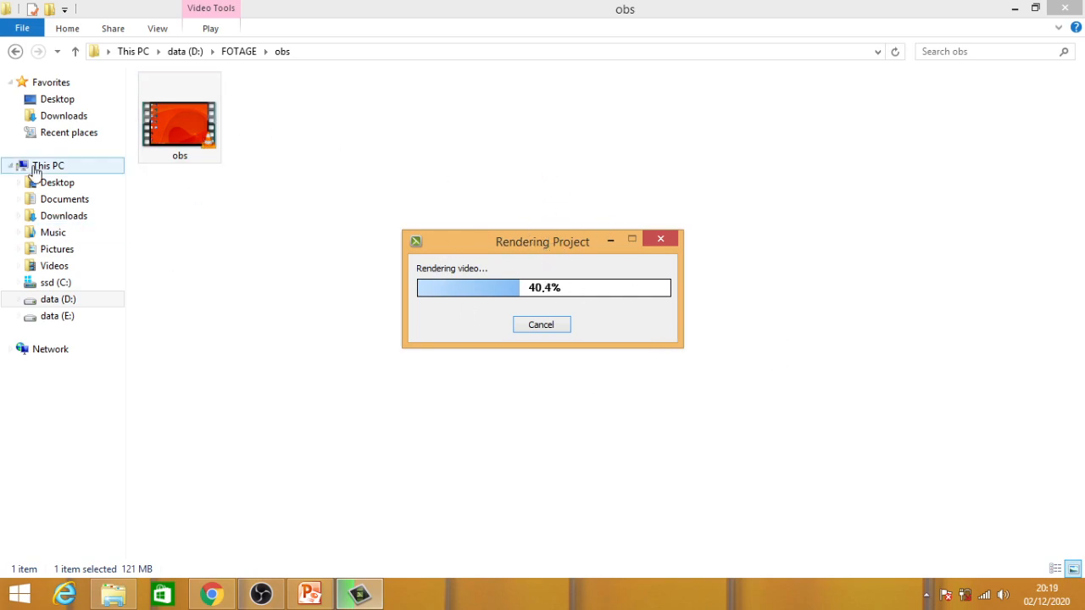
left_click(15, 51)
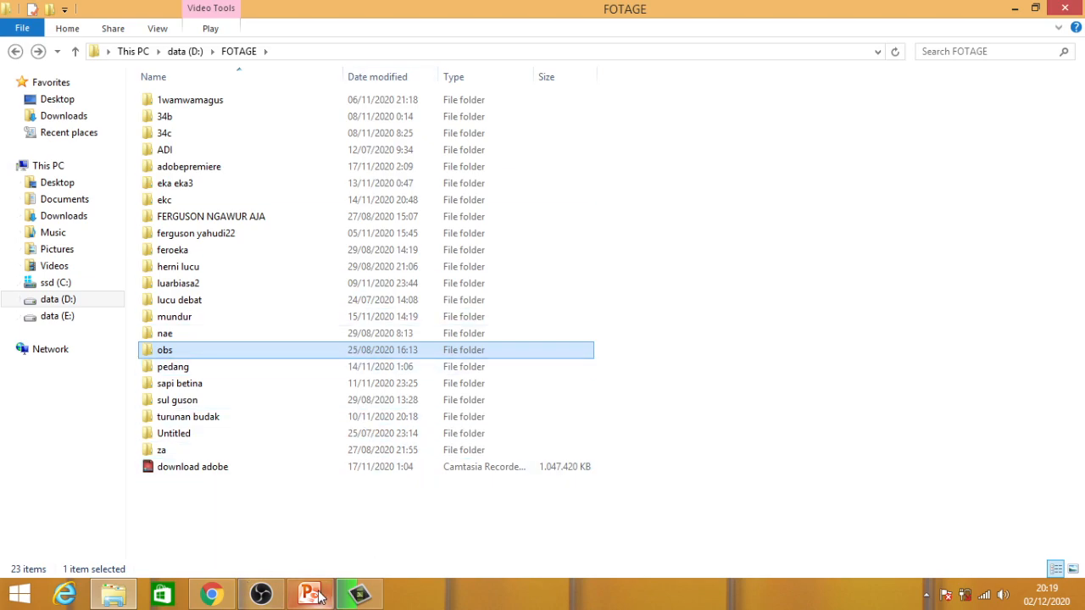
left_click(361, 593)
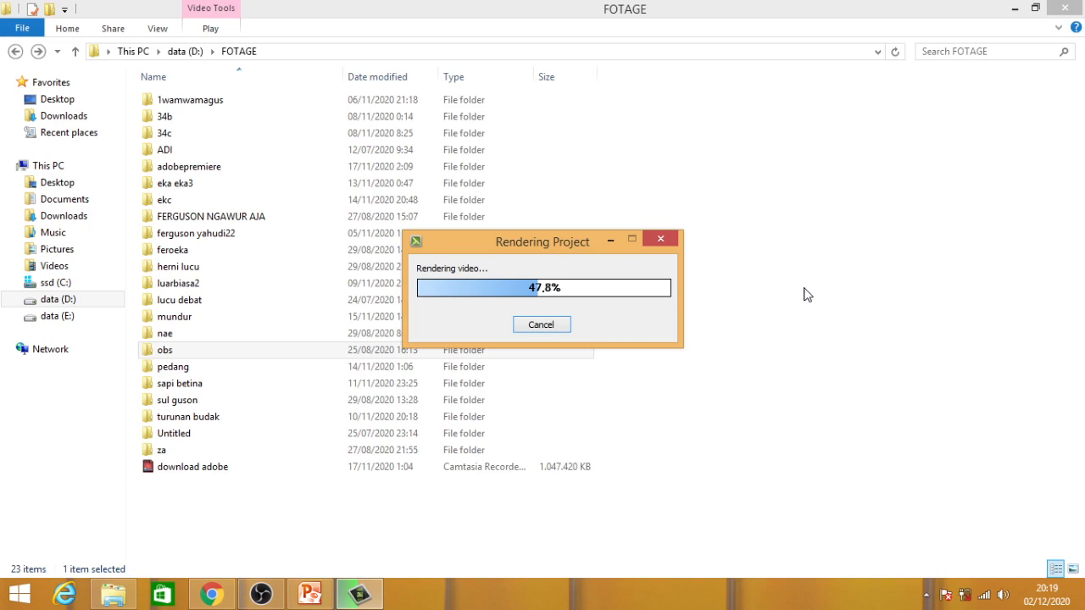
Reopen the obs folder, select its obs video, and look at the rendering progress again.
left_click(206, 356)
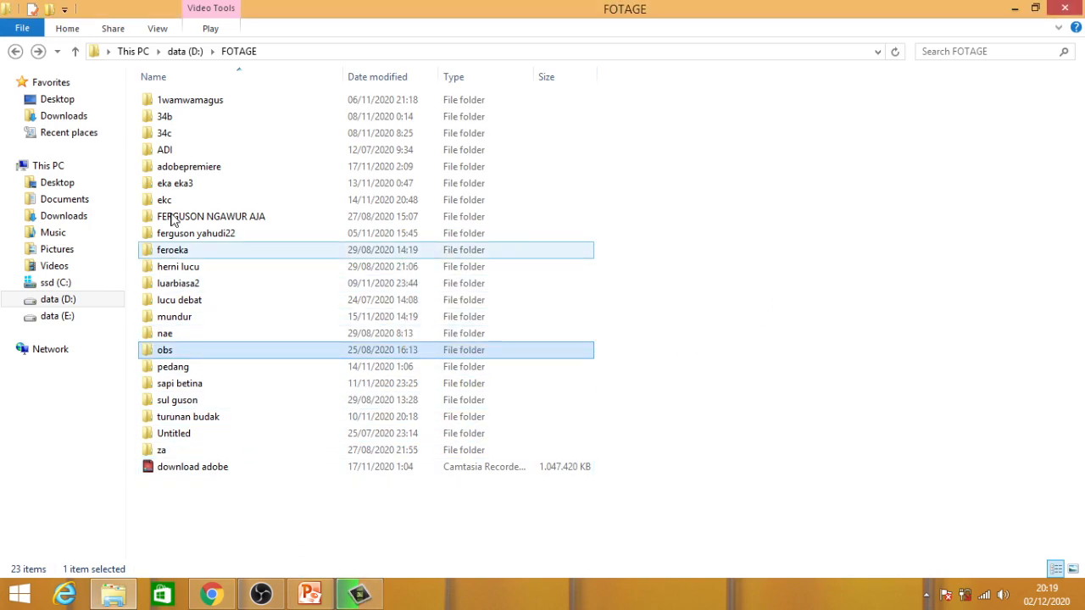
double_click(199, 351)
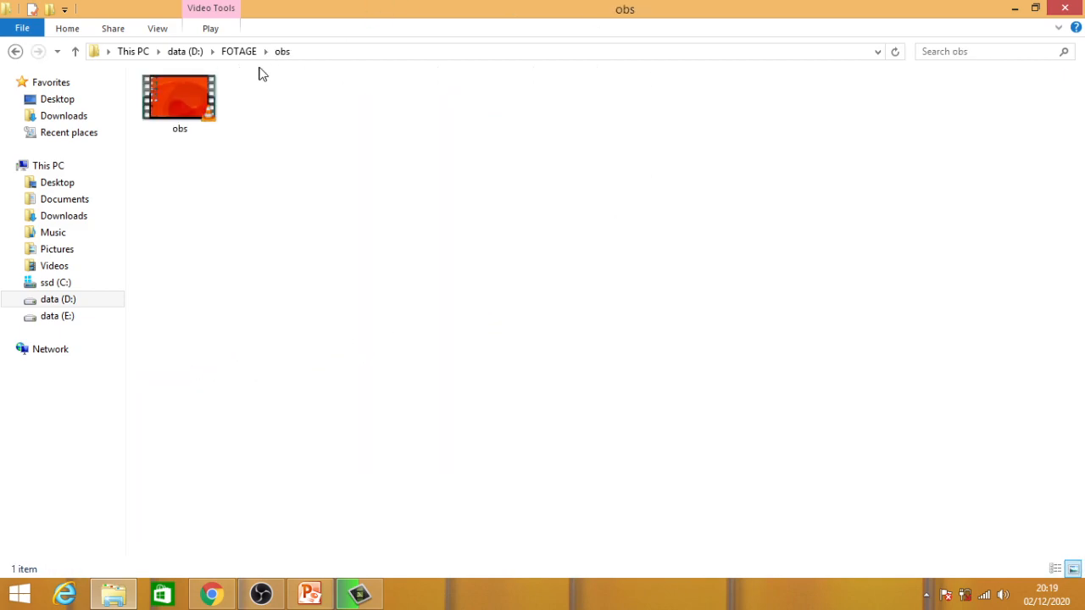
left_click(179, 95)
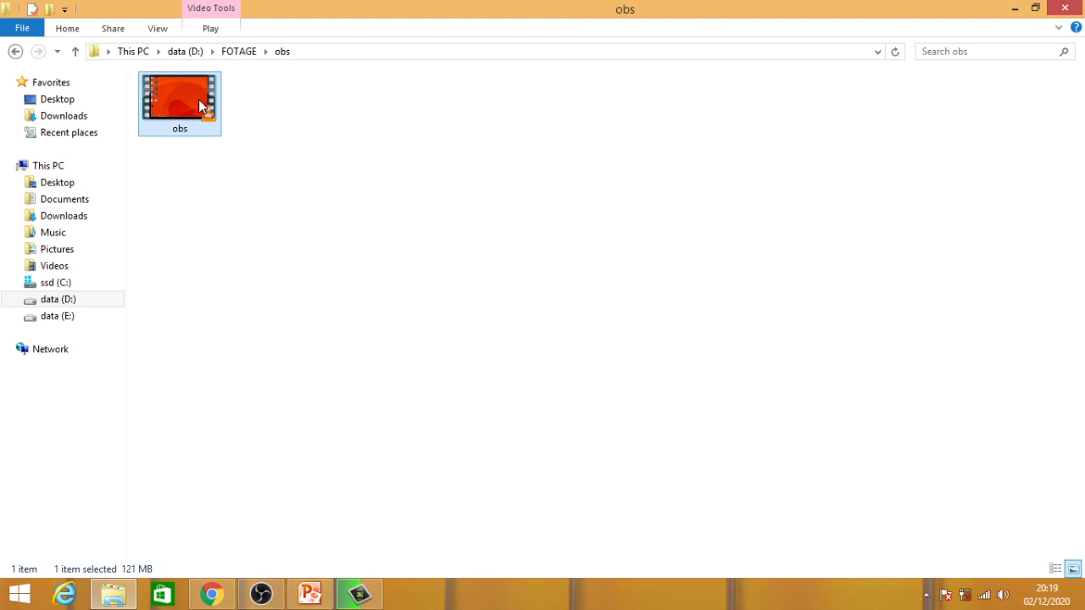
left_click(356, 593)
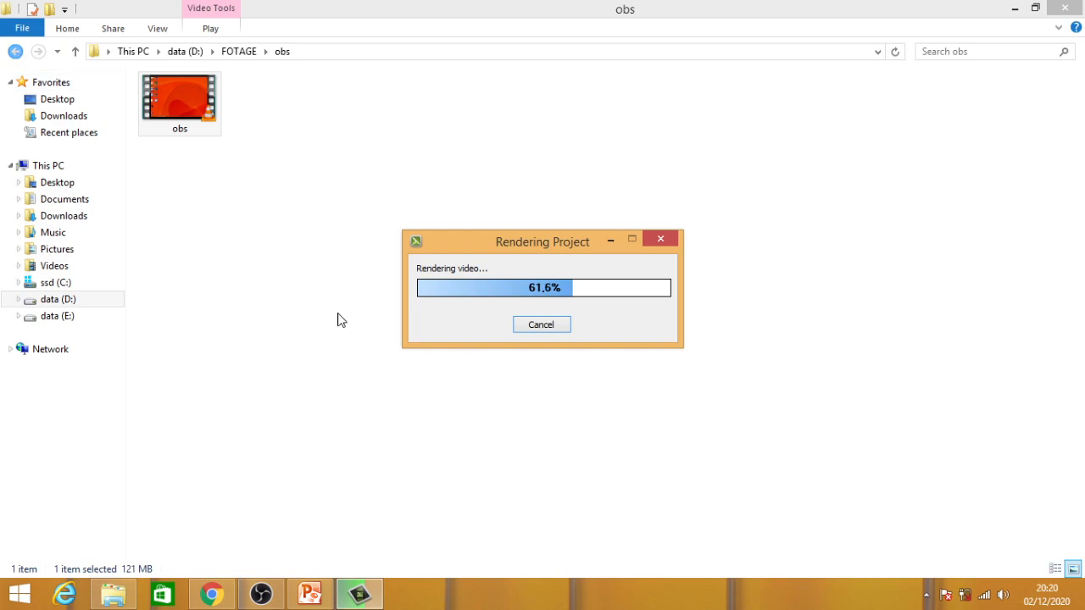
left_click(283, 274)
left_click(179, 102)
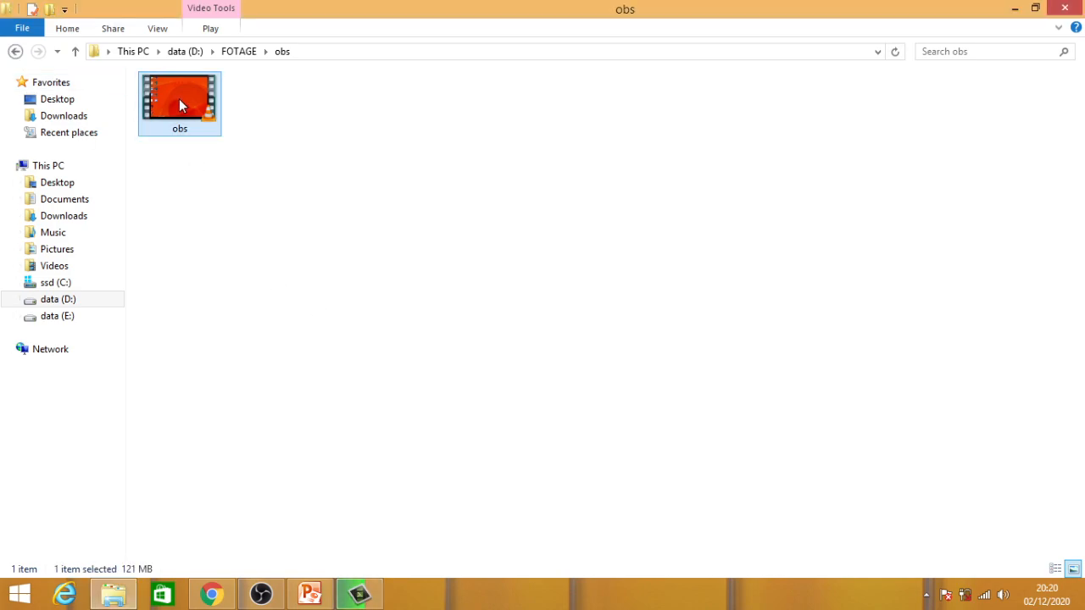
Switch to YouTube in Chrome, open the Upload video page, and try to bring in the obs video from its folder.
left_click(212, 596)
left_click(457, 15)
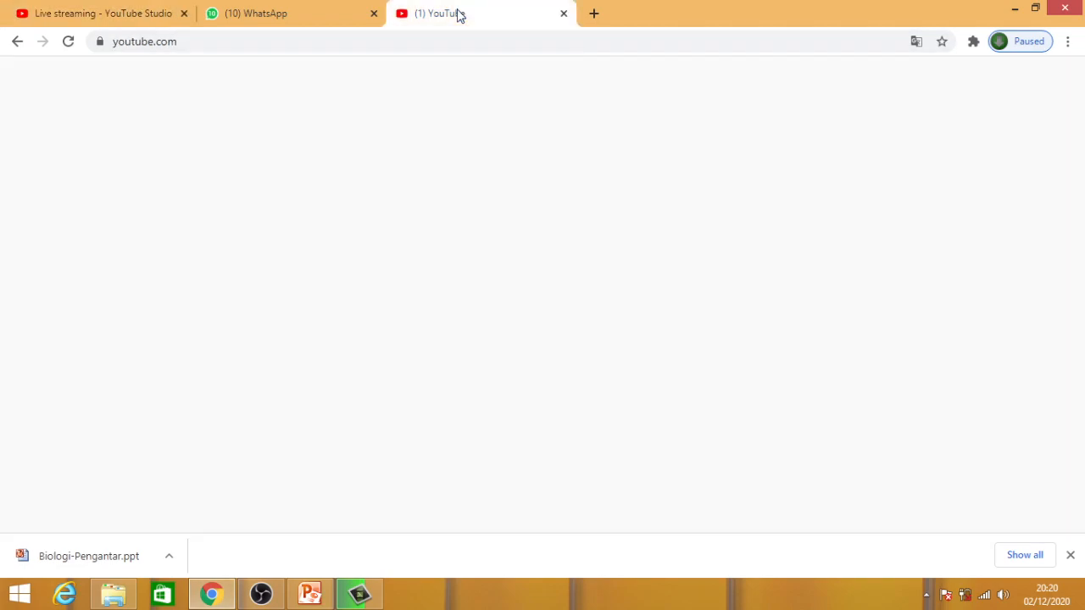
left_click(475, 41)
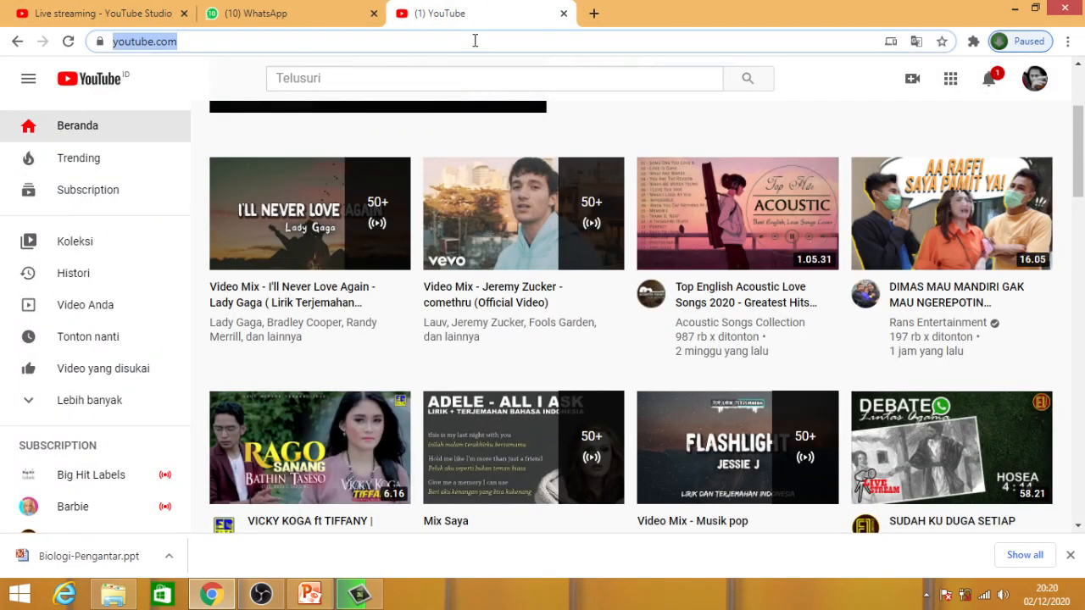
left_click(913, 80)
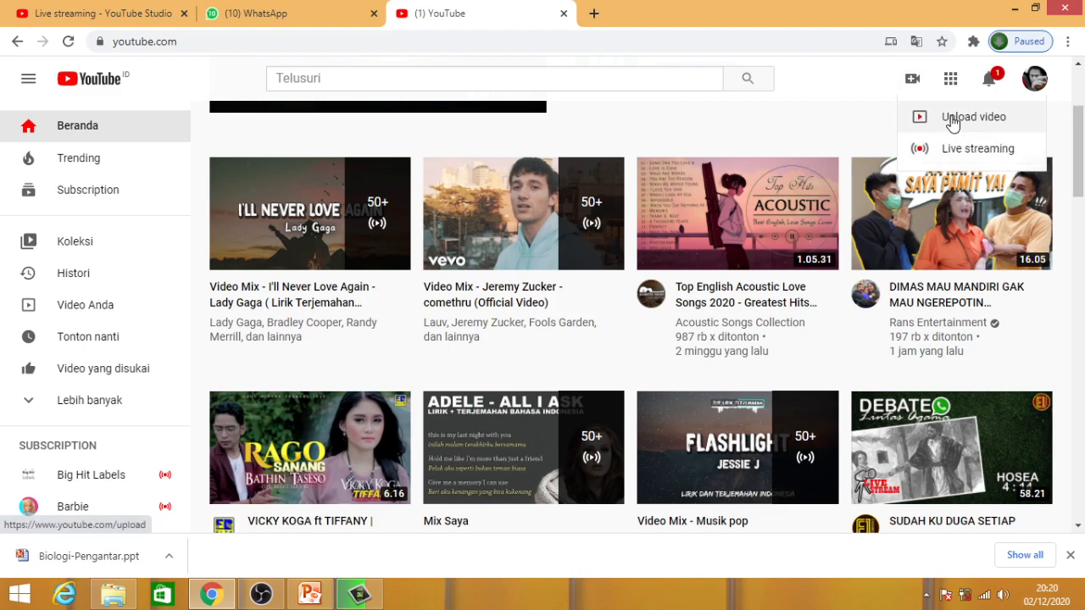
left_click(951, 120)
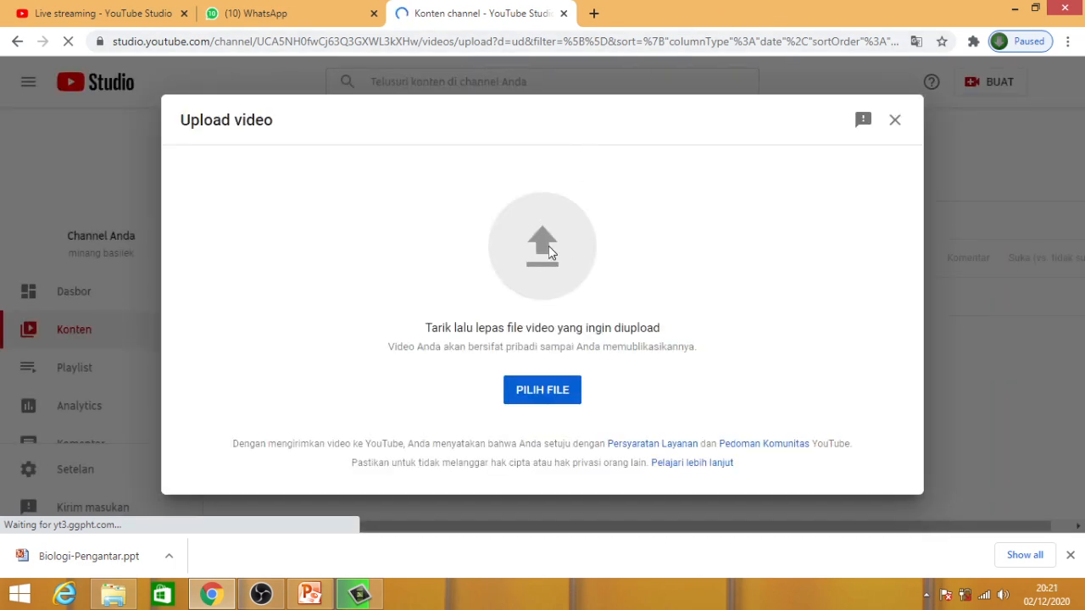
left_click(111, 598)
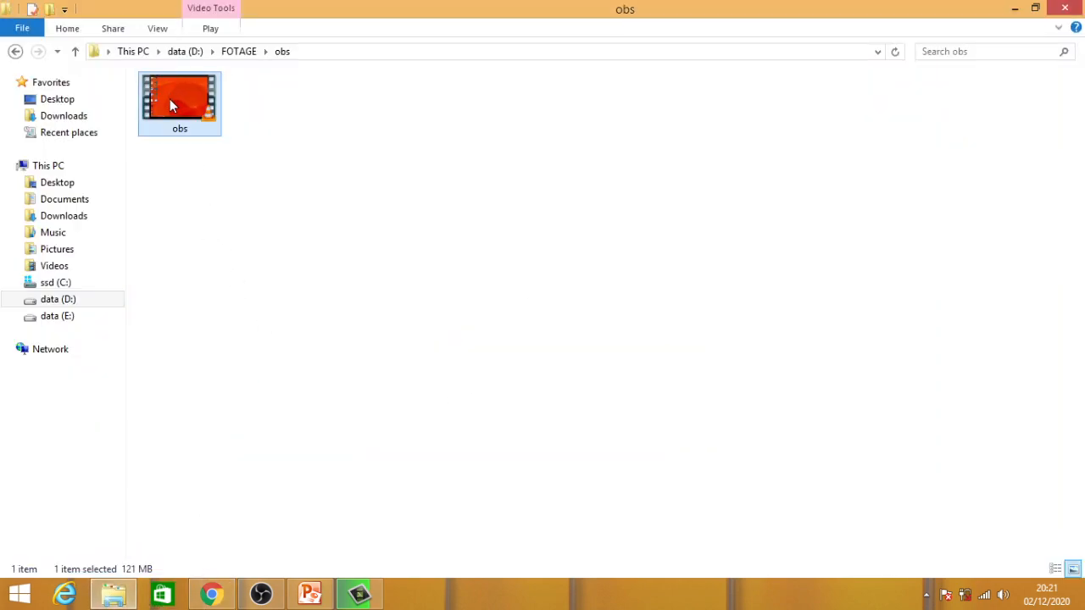
left_click_drag(169, 98, 134, 566)
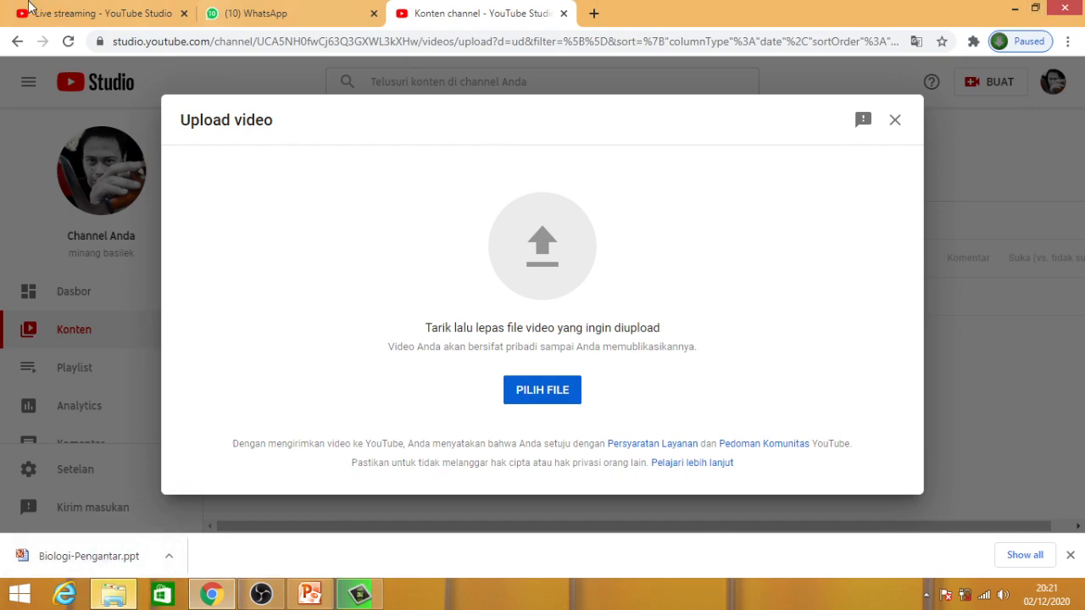
Monitor the Camtasia rendering while looking at the YouTube live streaming dashboard and the Biologi-Pengantar presentation.
left_click(359, 594)
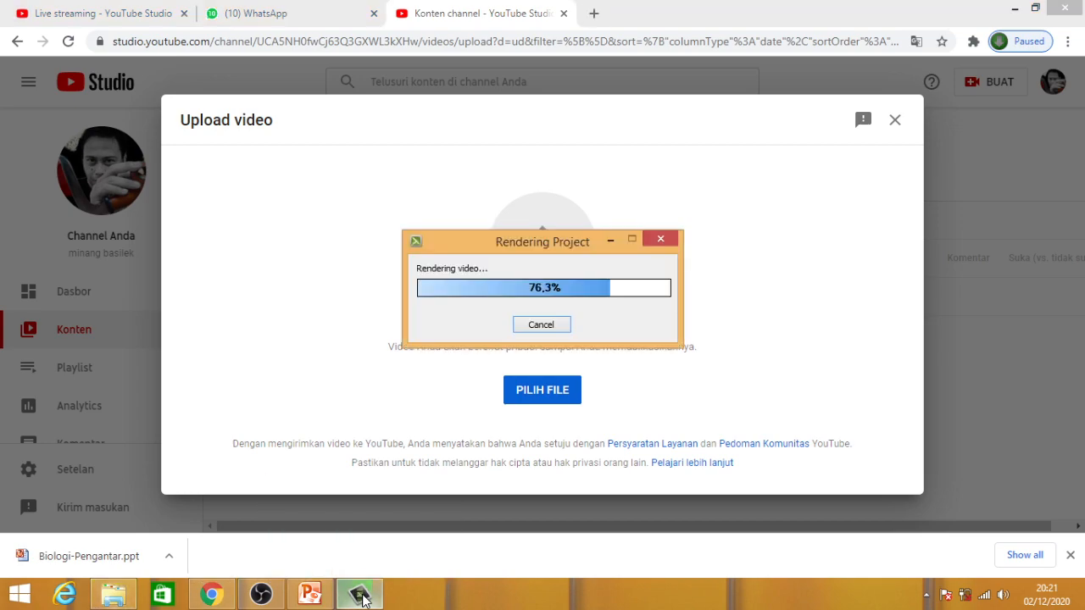
left_click(66, 15)
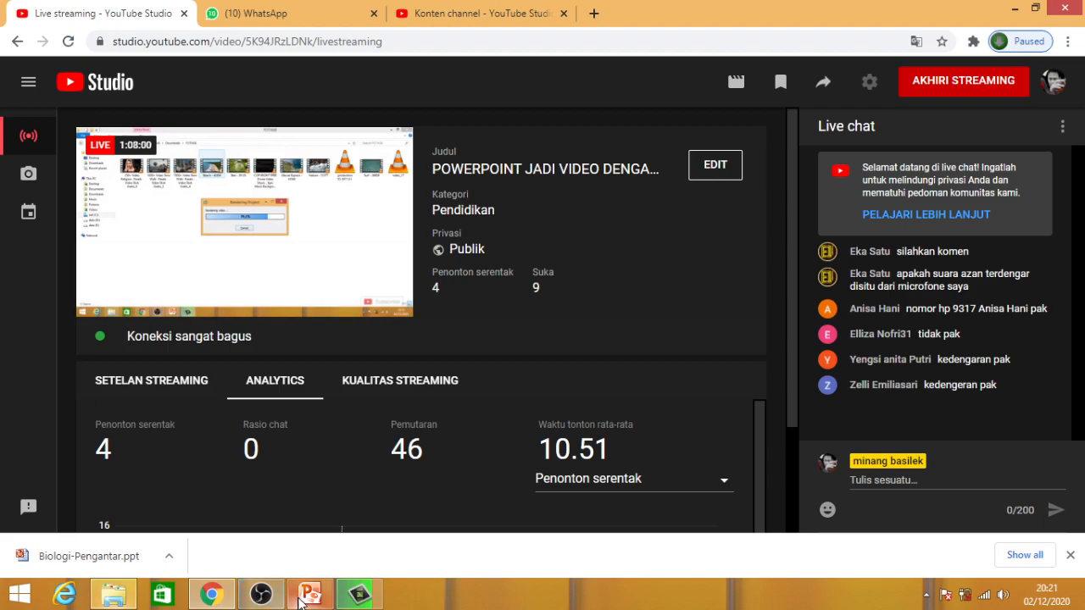
left_click(357, 597)
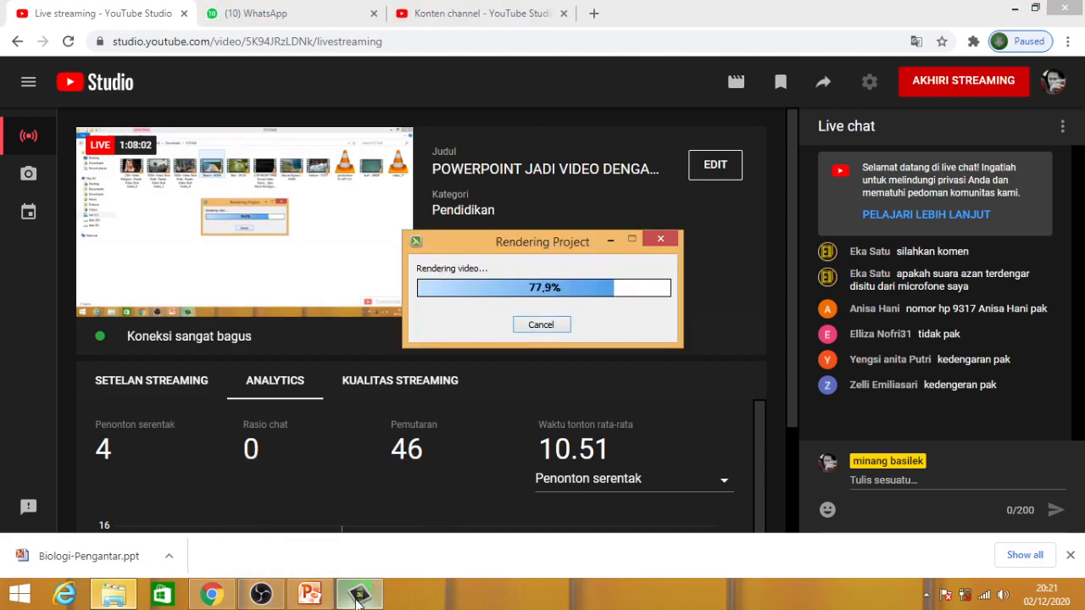
left_click(309, 594)
left_click(357, 598)
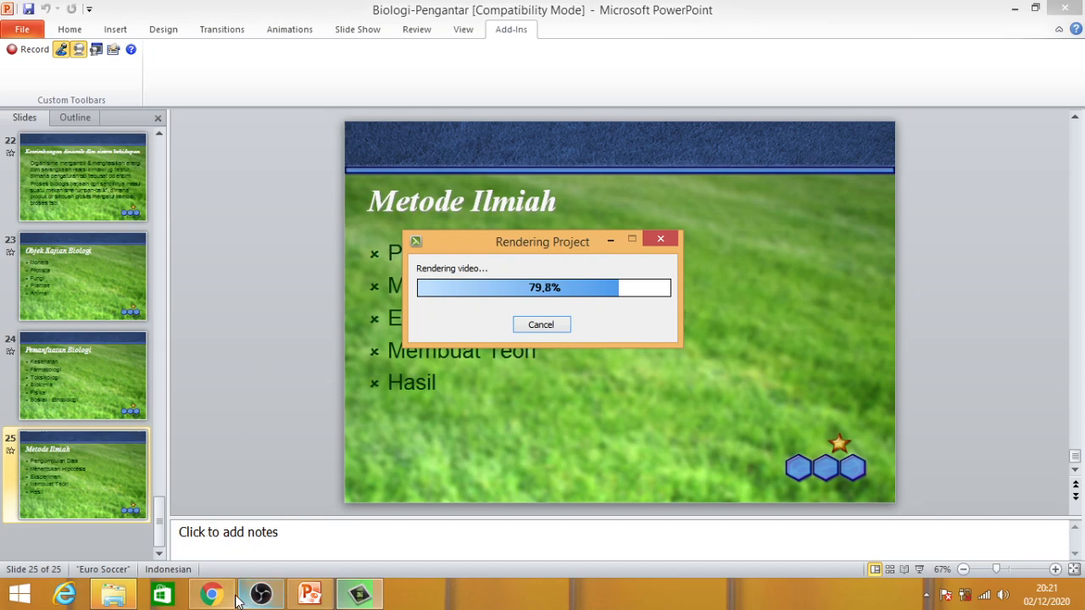
Minimize the PowerPoint, Chrome and obs folder windows to clear the desktop, and bring up the Camtasia rendering progress.
mouse_move(362, 599)
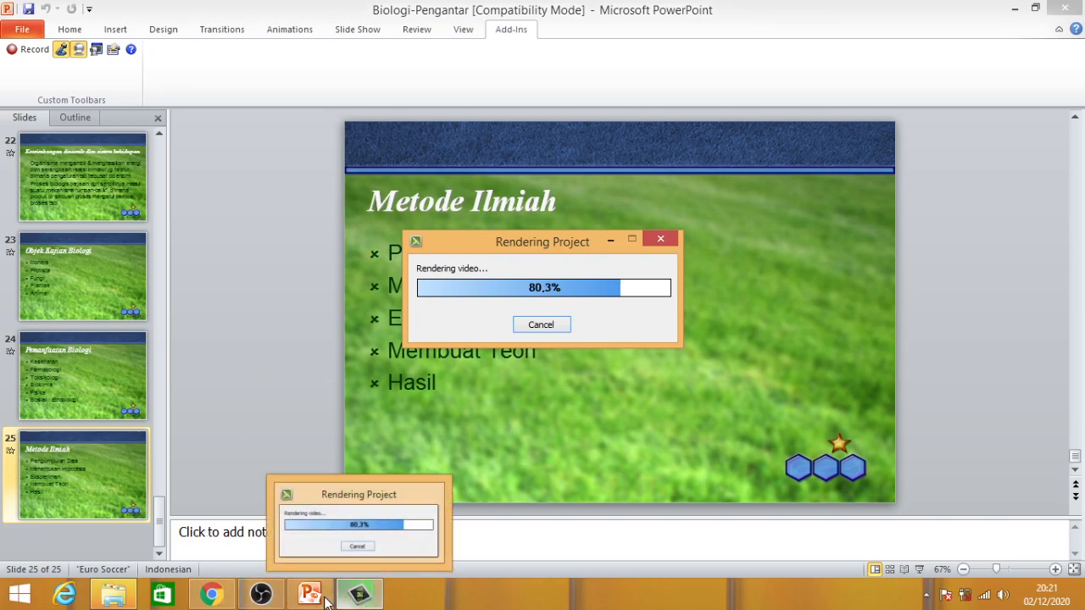
mouse_move(131, 602)
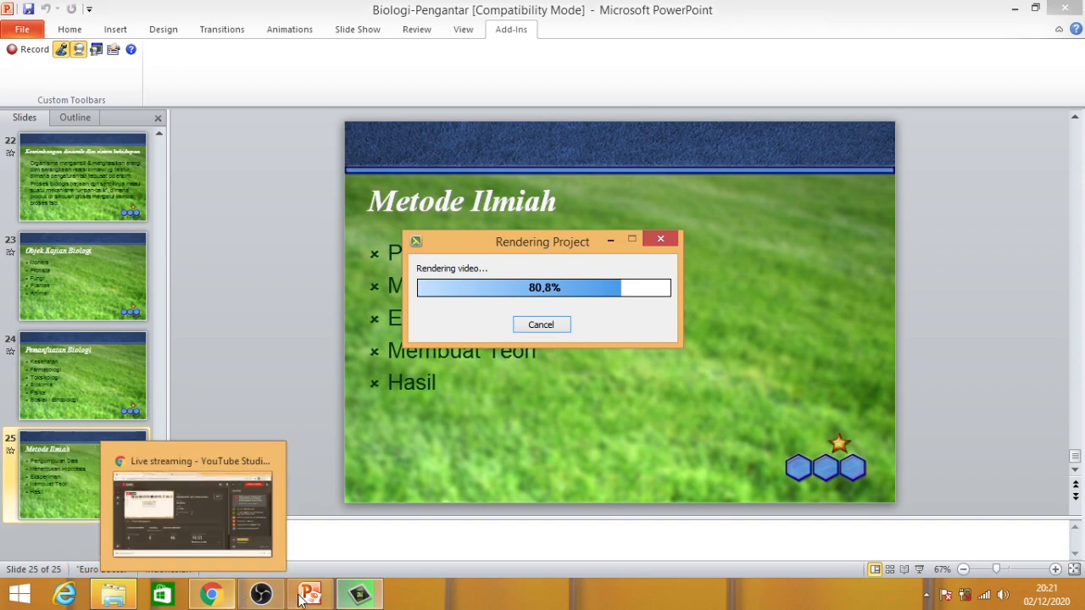
left_click(359, 597)
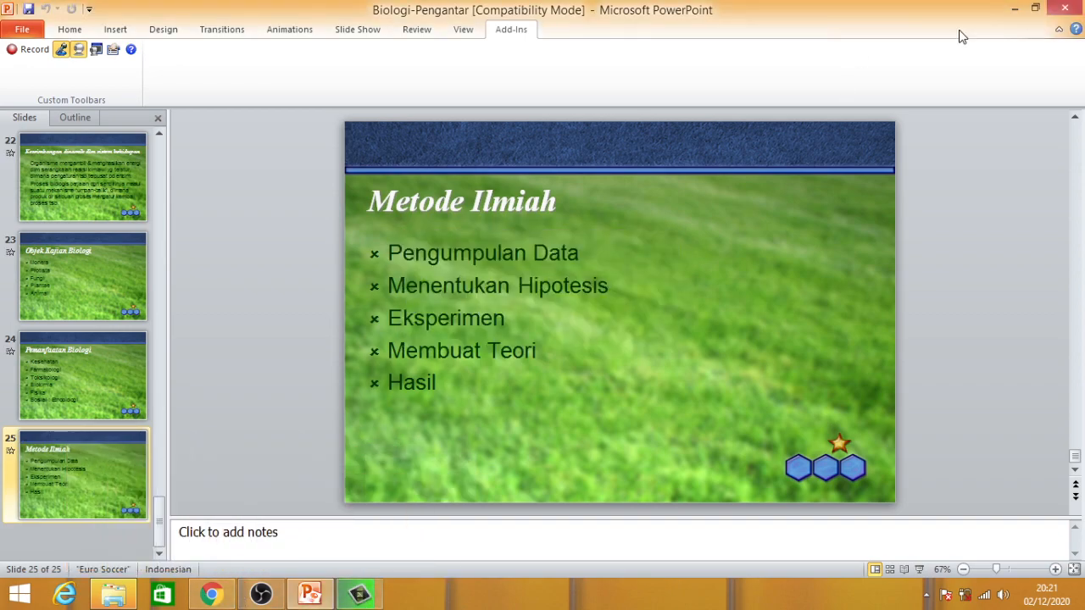
left_click(1015, 9)
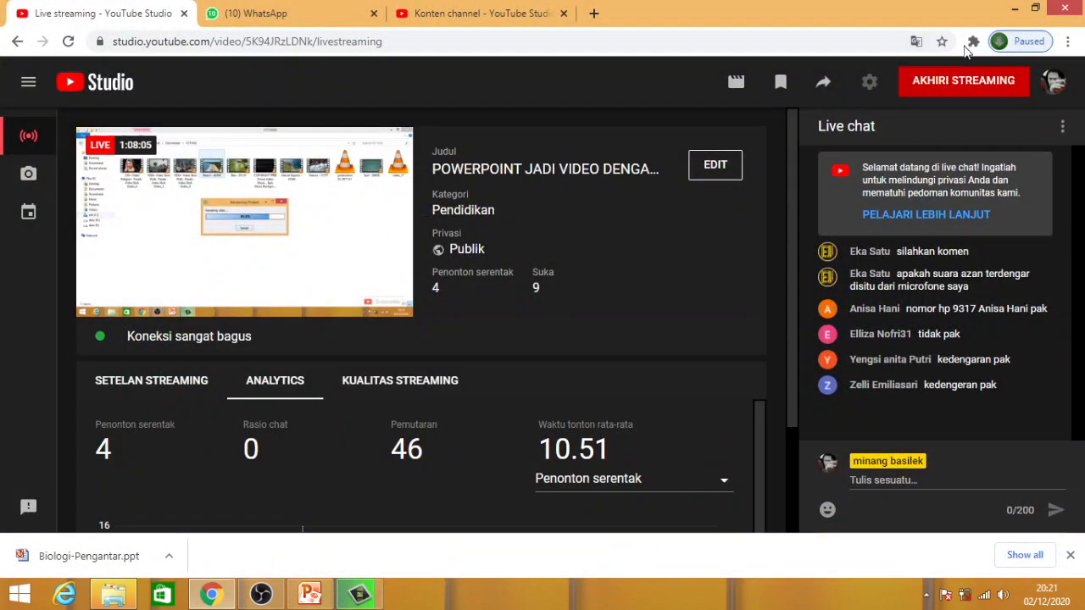
left_click(1014, 8)
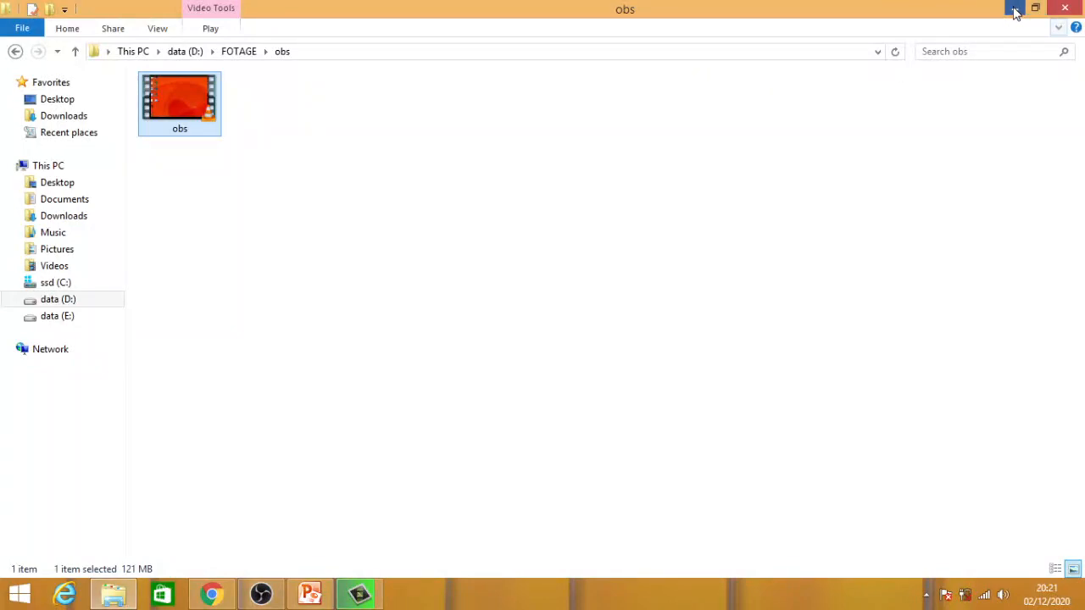
left_click(1015, 9)
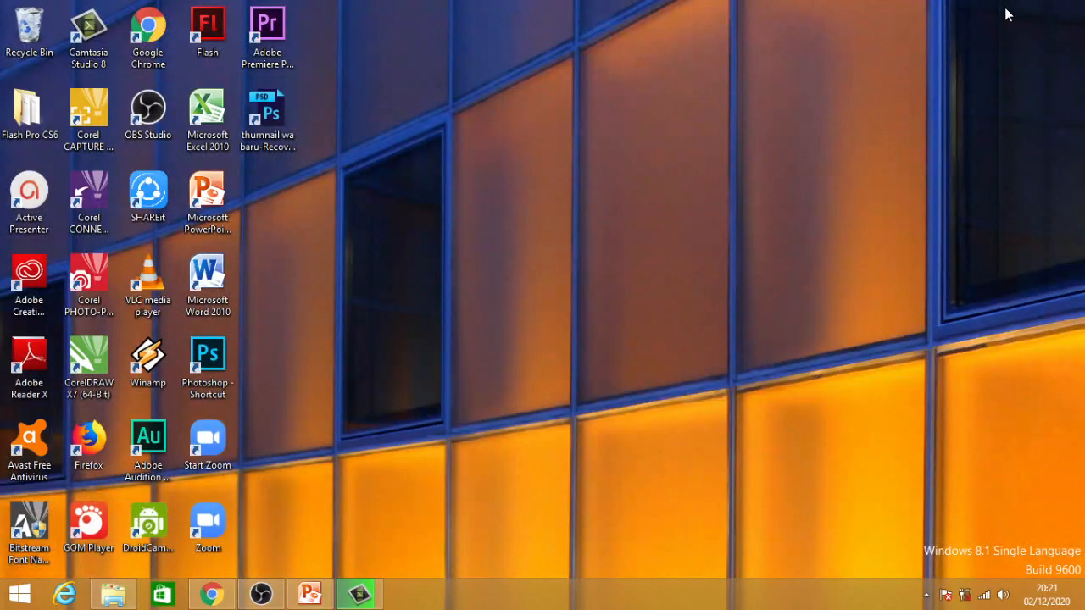
left_click(361, 595)
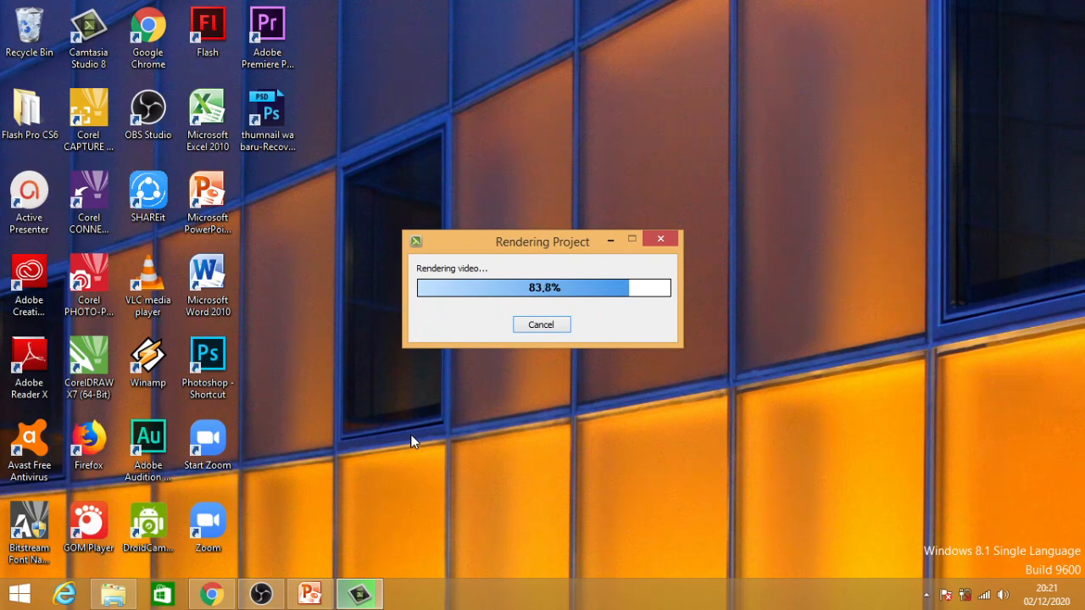
Check the YouTube live chat, read the Camtasia message over the Production Wizard, and look through the OBS Studio, PowerPoint and Chrome windows.
left_click(211, 594)
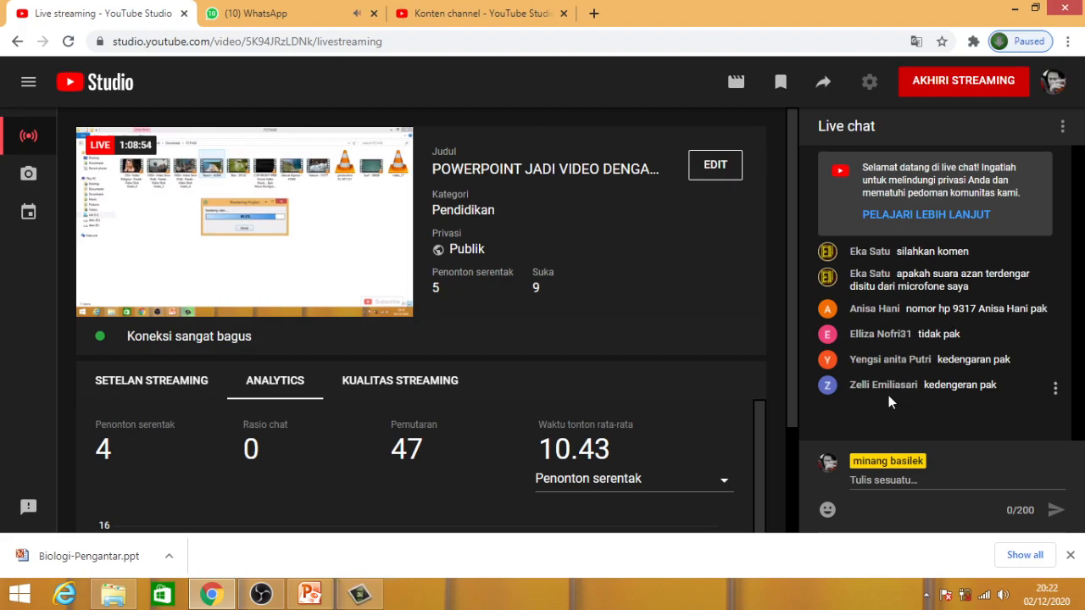
left_click(365, 597)
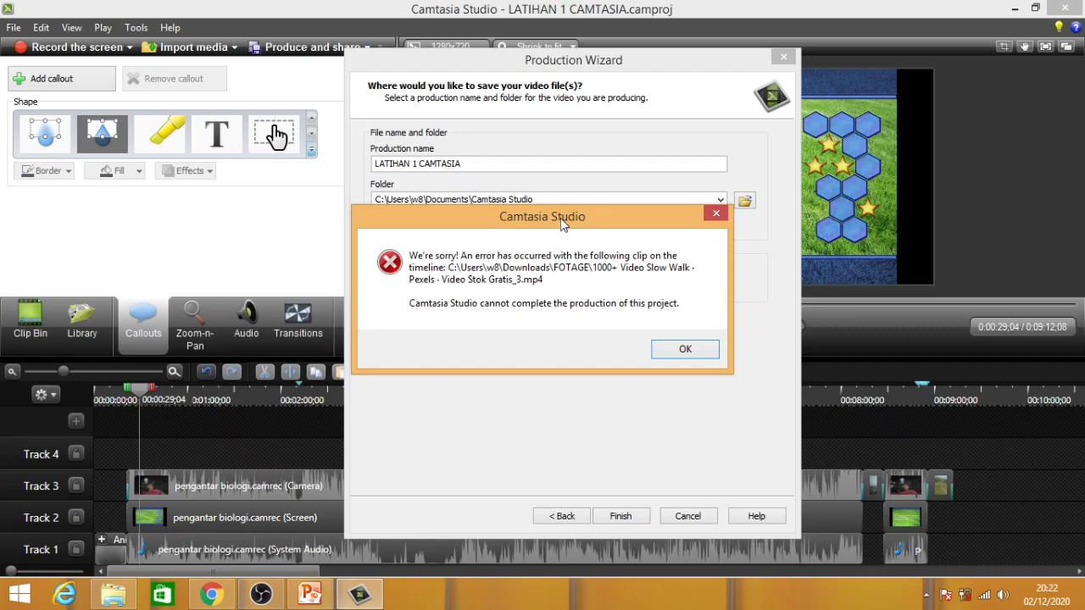
left_click_drag(559, 218, 581, 244)
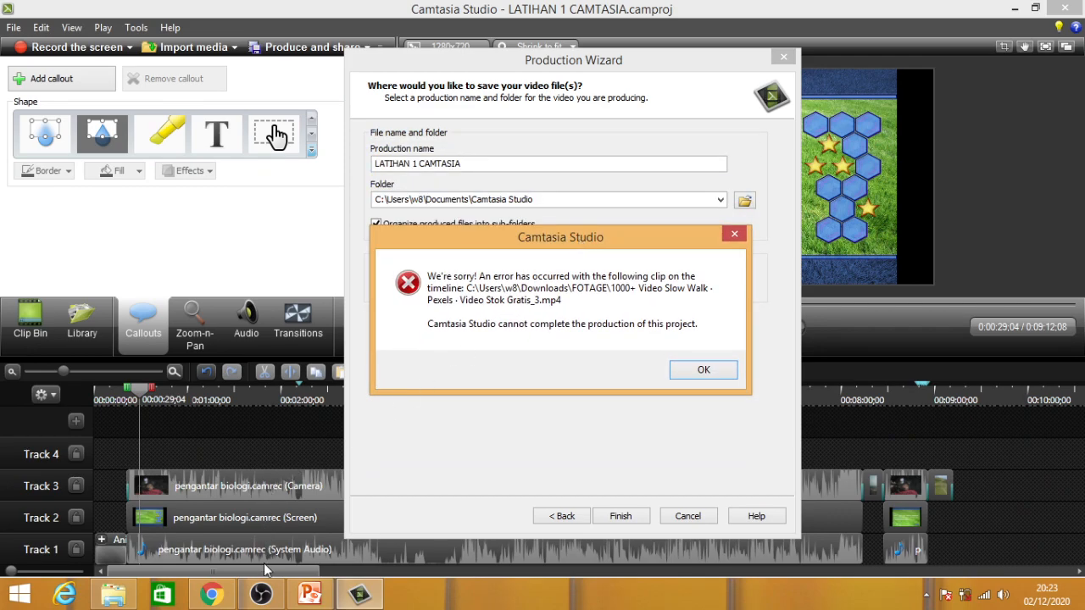
mouse_move(261, 596)
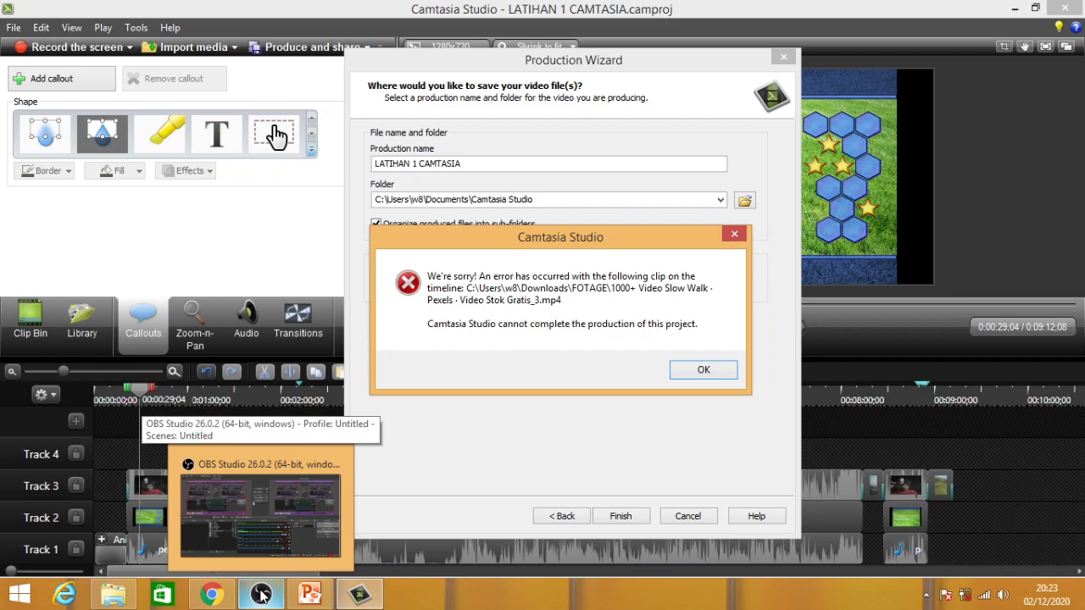
left_click(261, 596)
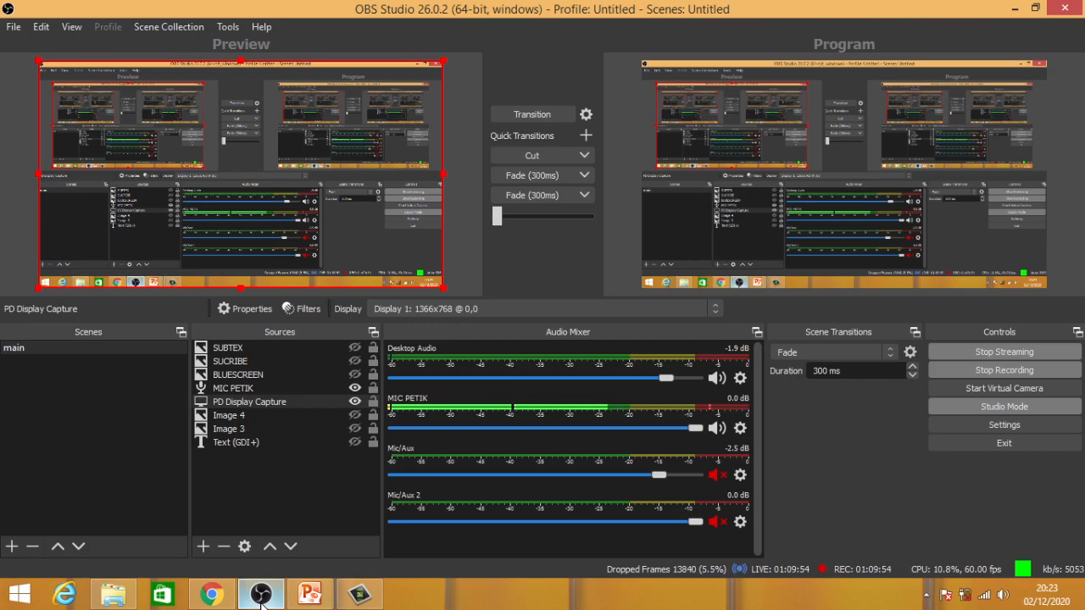
left_click(310, 595)
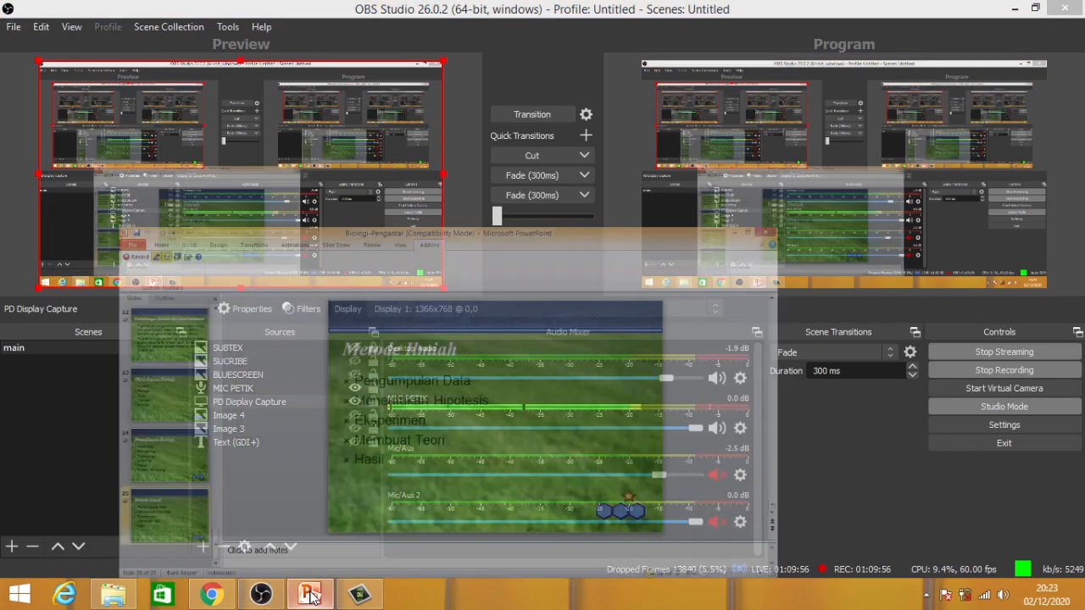
left_click(211, 594)
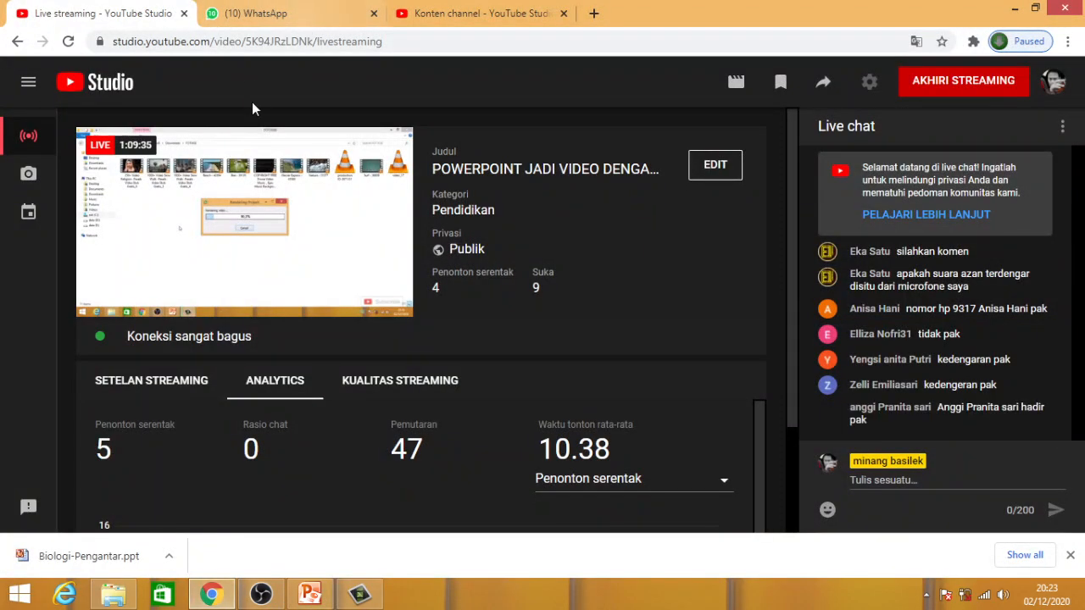
Return to Camtasia Studio, dismiss its message, and restart producing LATIHAN 1 CAMTASIA with the existing save settings.
left_click(358, 595)
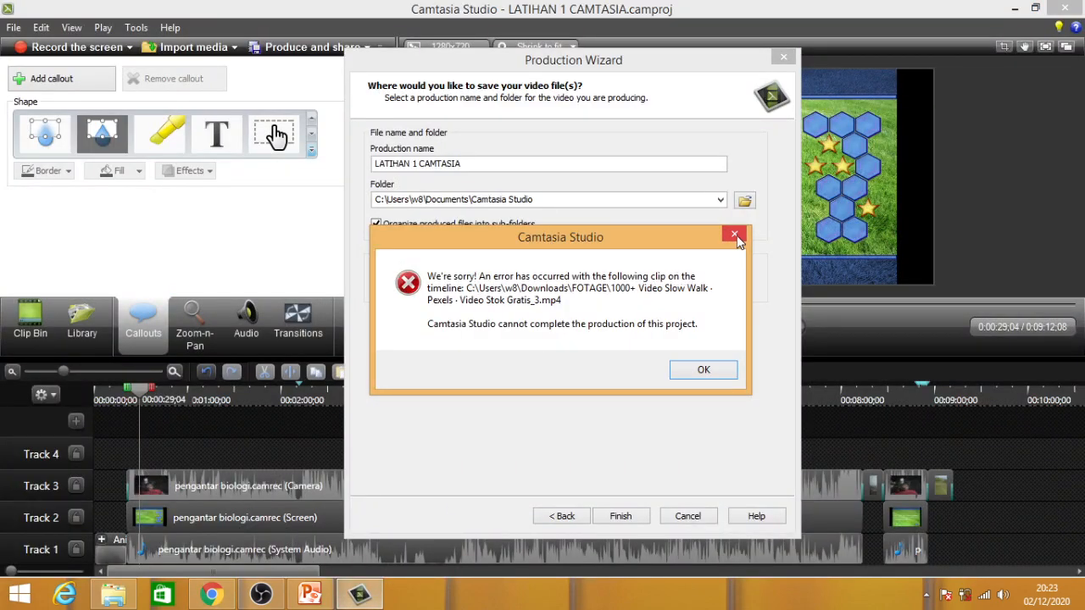
left_click(702, 371)
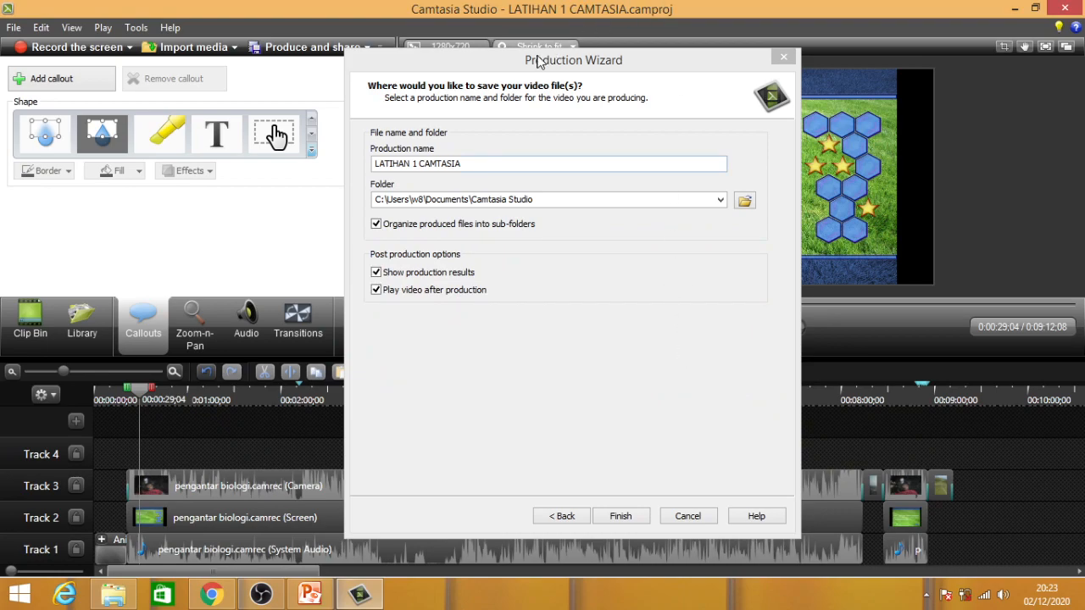
left_click(618, 518)
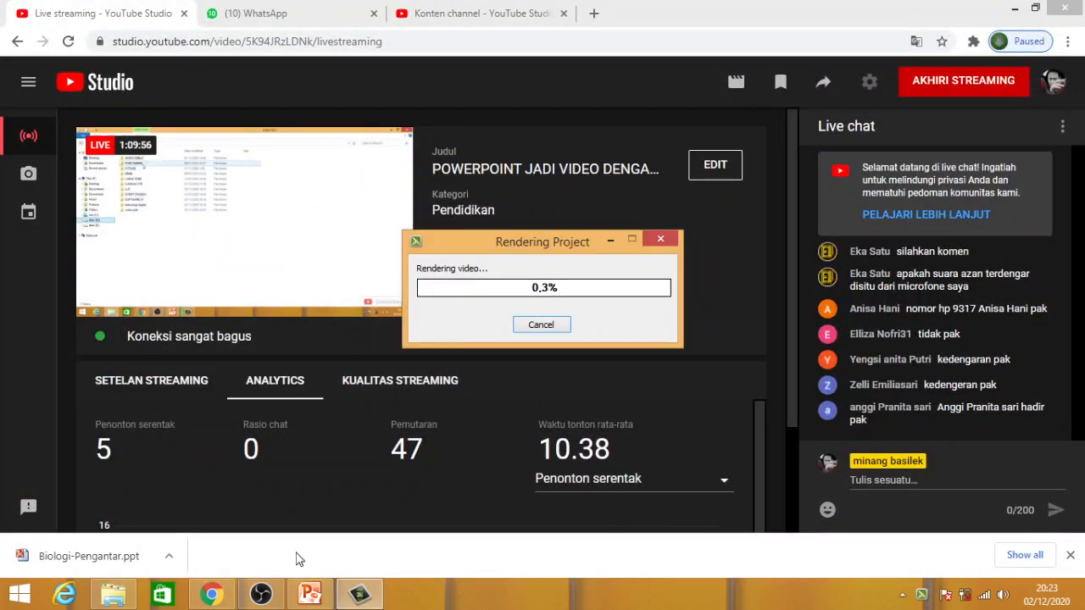
Go back to the FOTAGE folder, reopen its obs folder, and switch to OBS Studio to view the streaming controls.
left_click(115, 595)
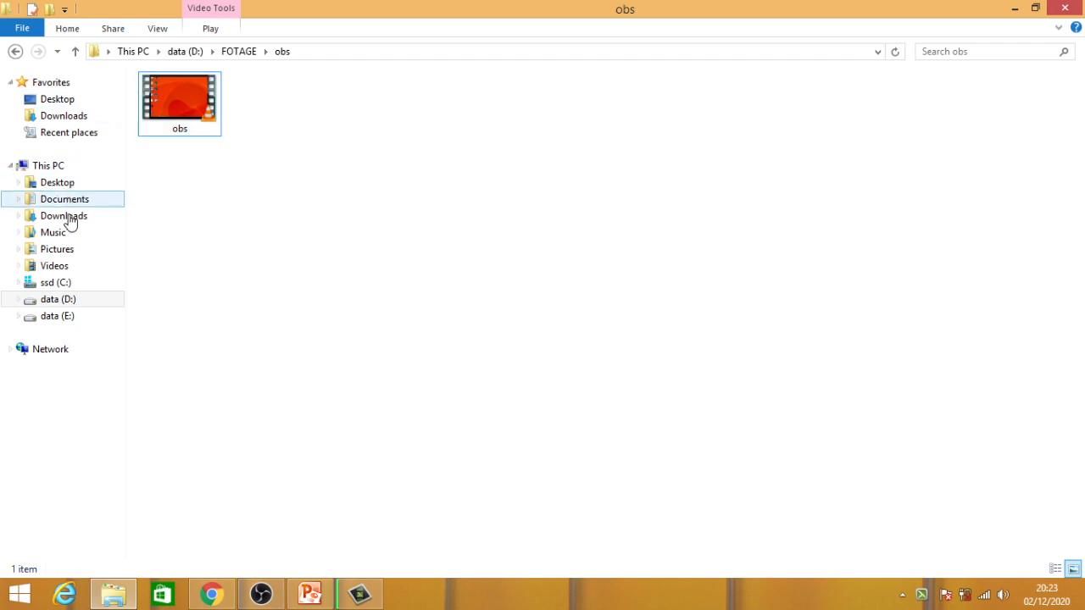
left_click(14, 50)
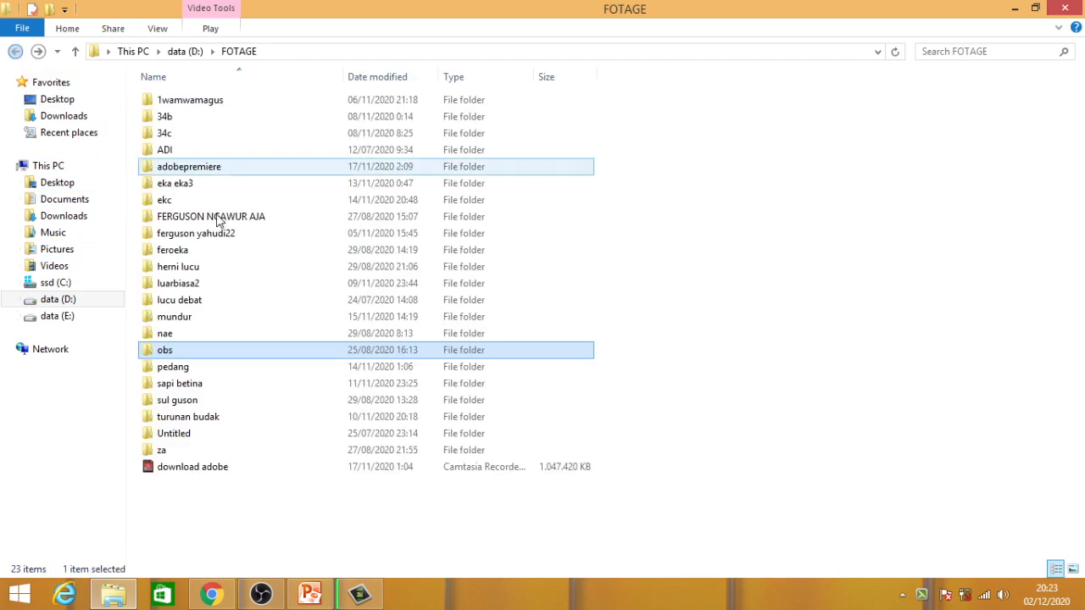
double_click(213, 356)
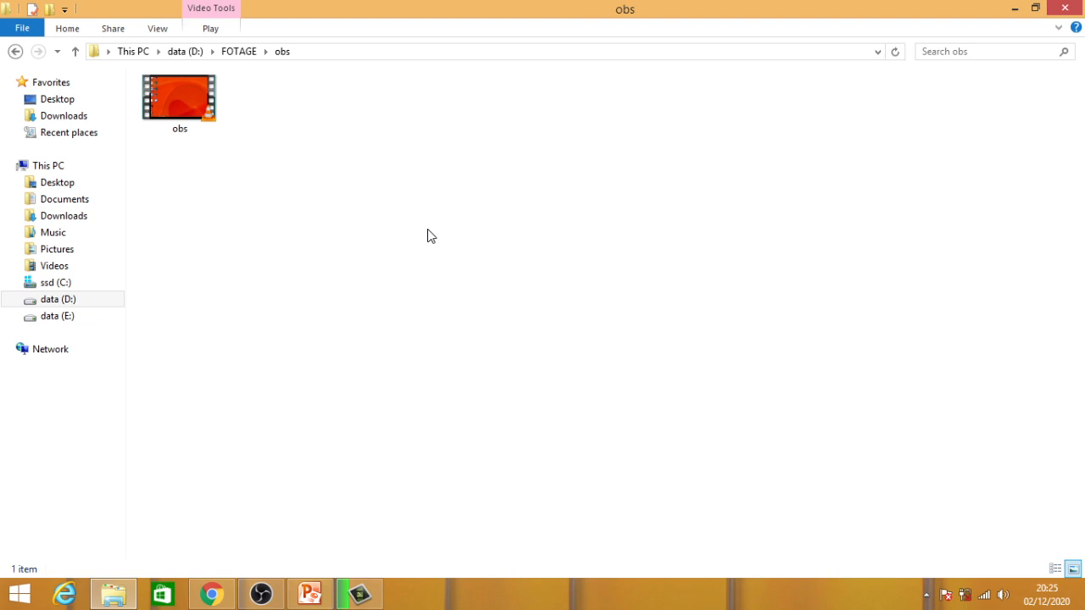
left_click(261, 596)
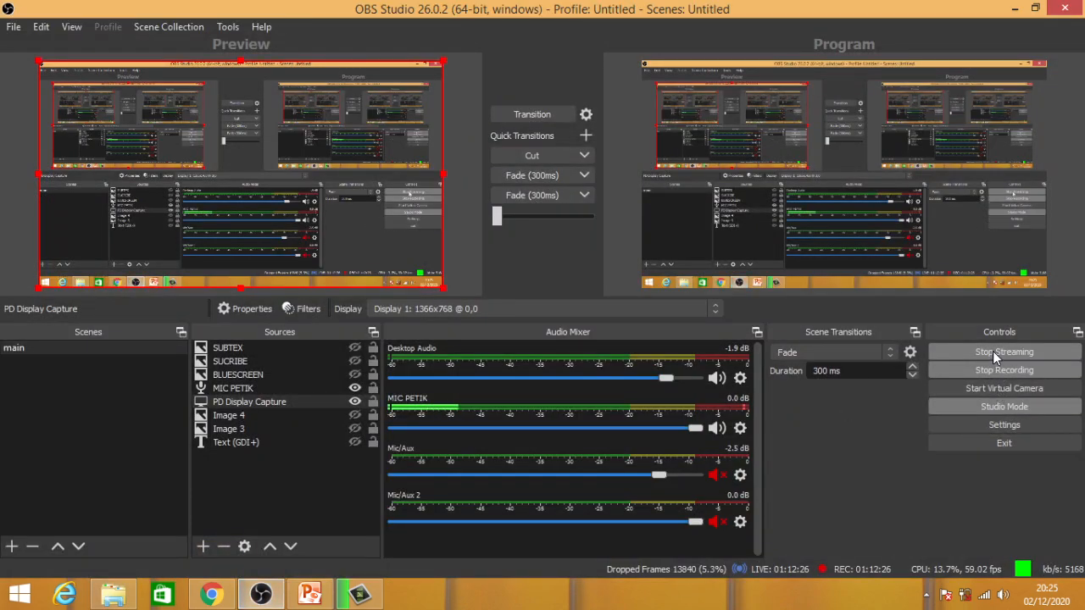